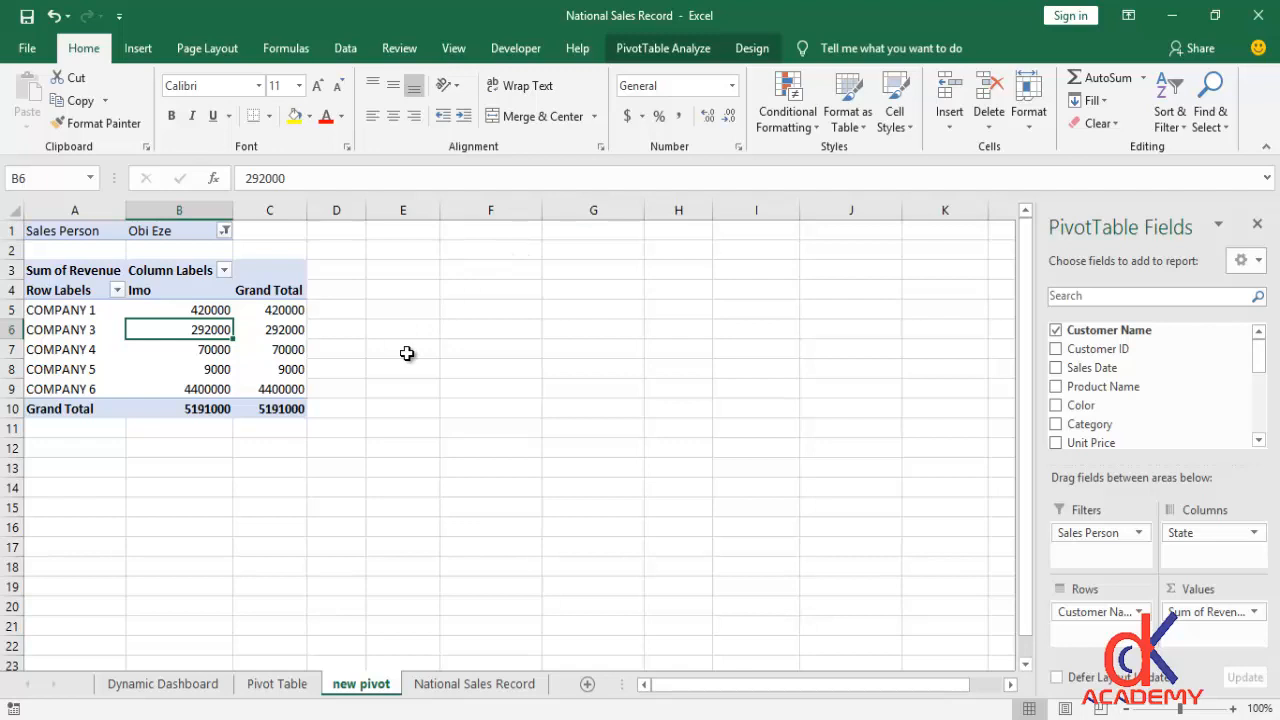
Go to the National Sales Record sheet and select a cell inside the sales data.
click(480, 688)
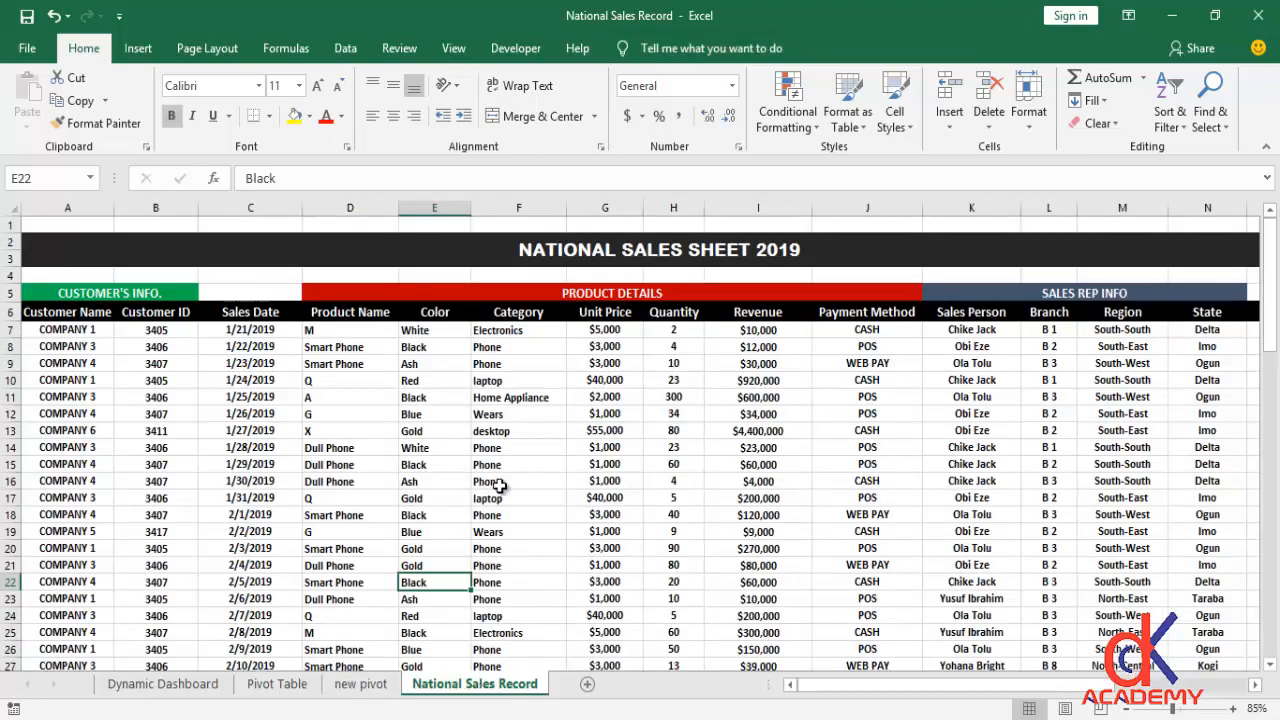
click(463, 460)
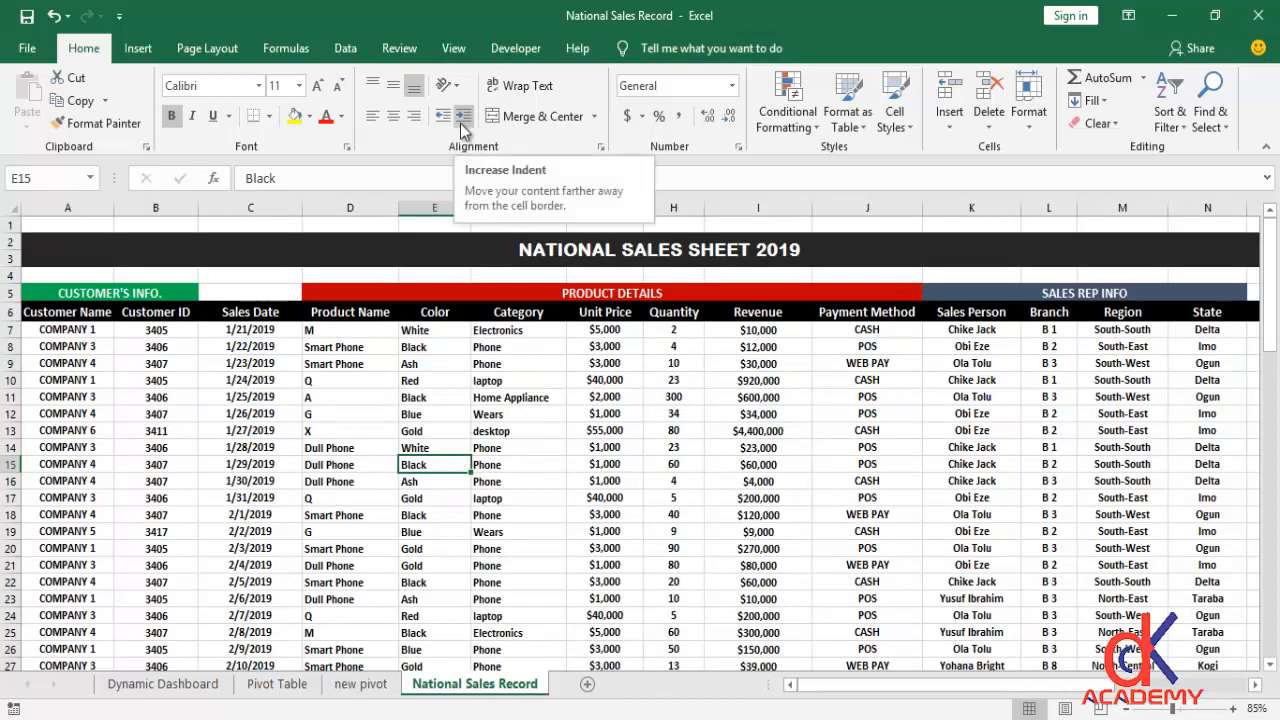
click(126, 52)
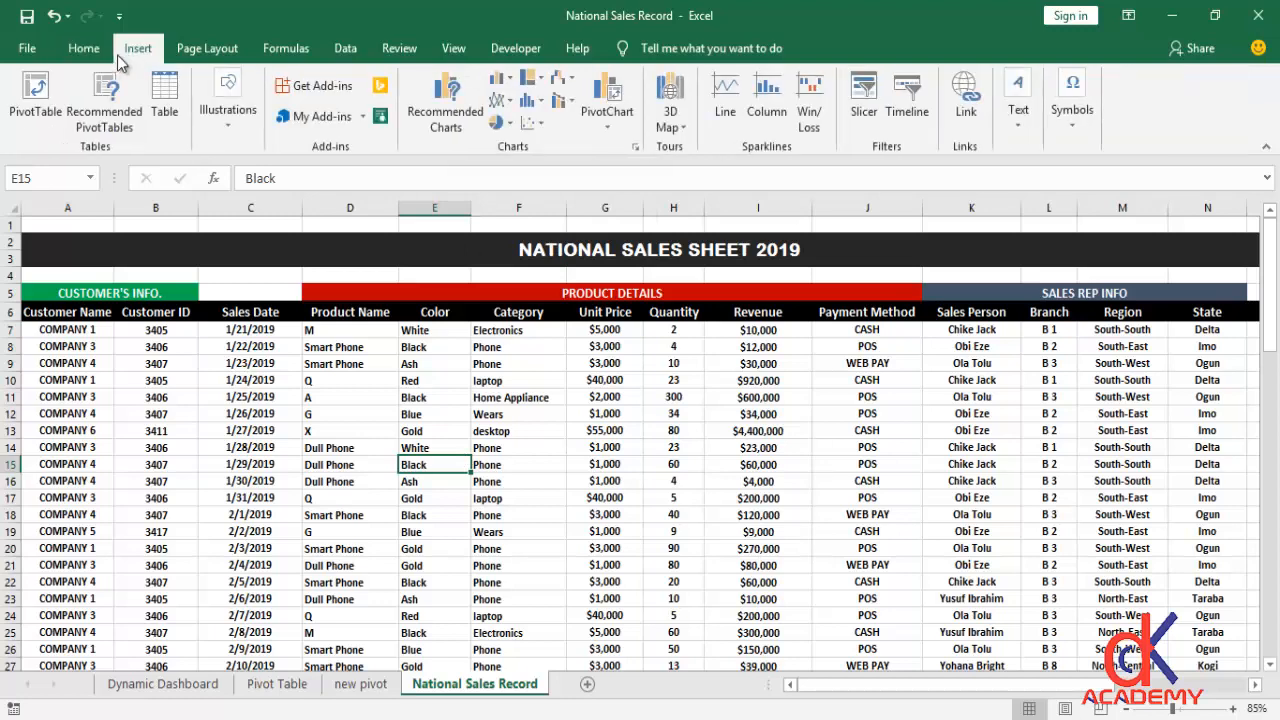
click(48, 90)
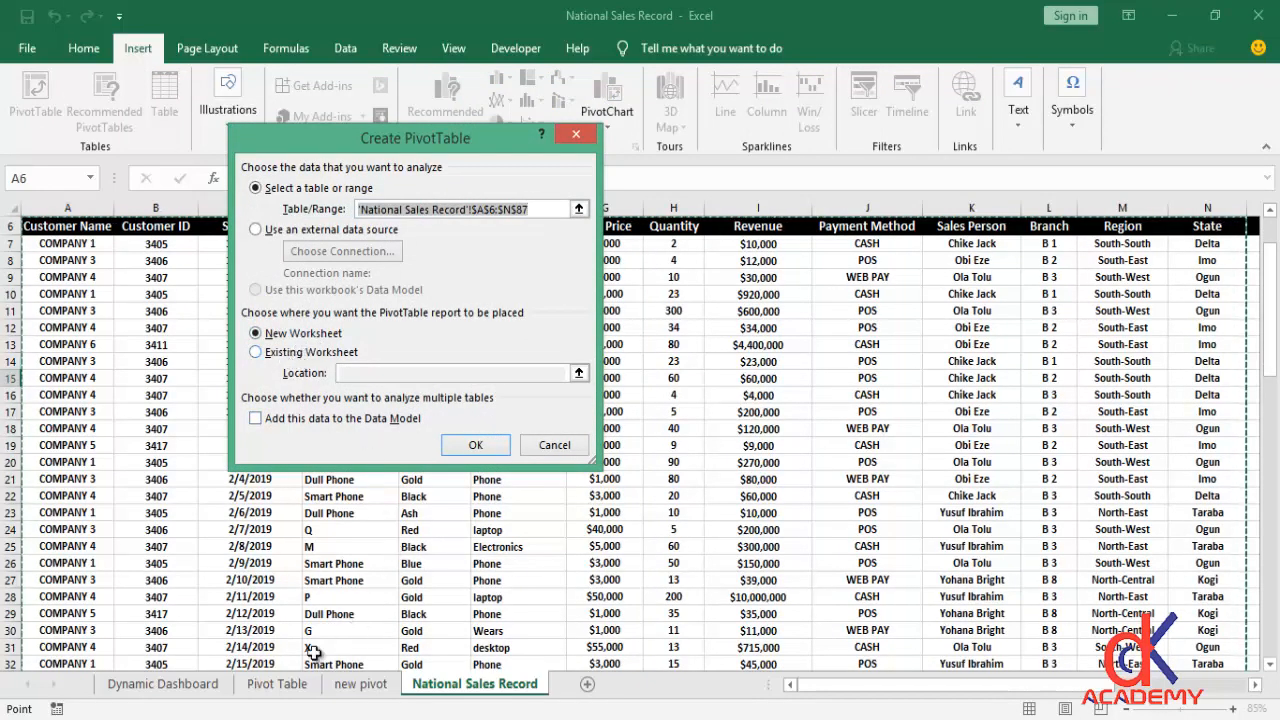
click(361, 690)
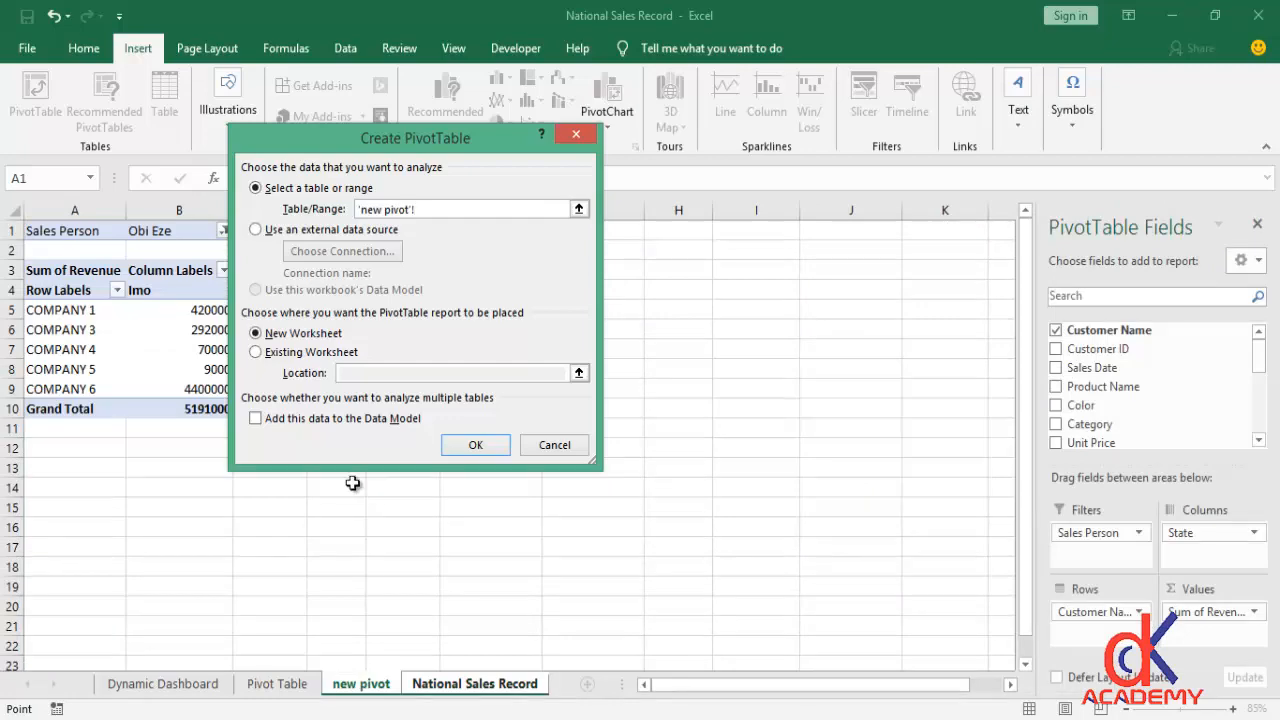
click(577, 137)
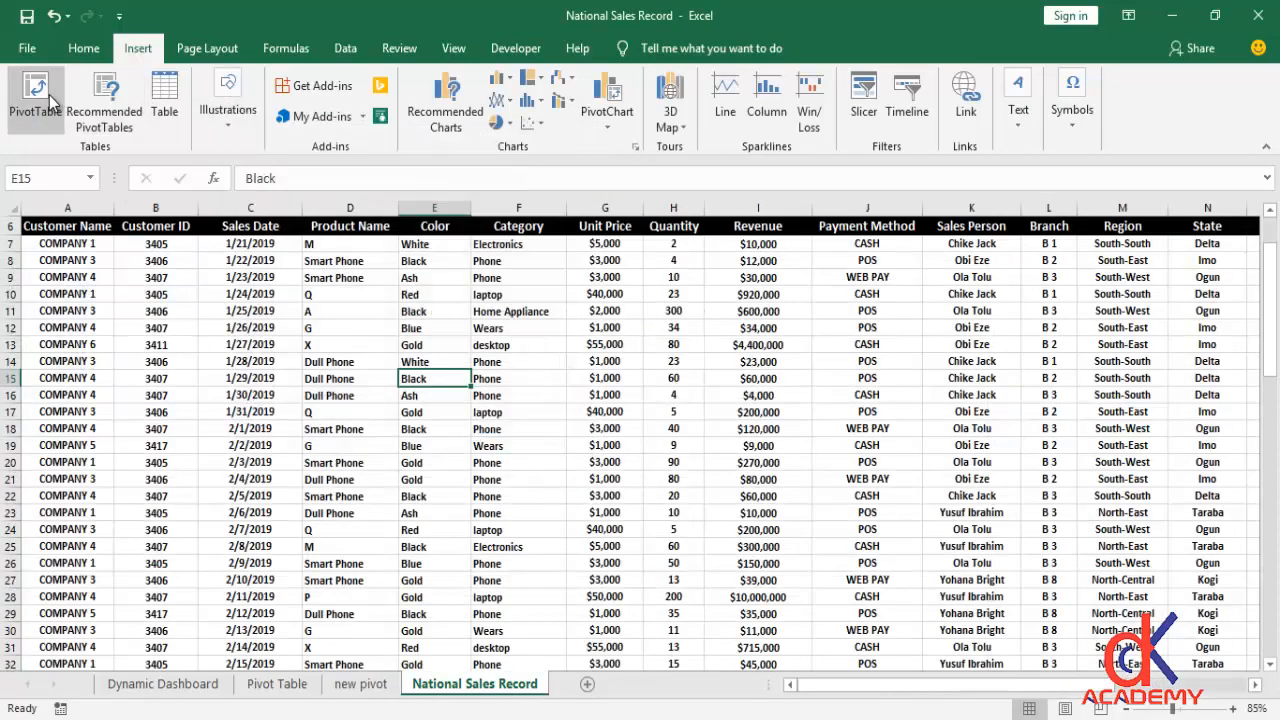
Create a PivotTable from the sales data range A6:N87, placed on the existing new pivot sheet at cell G4.
click(49, 95)
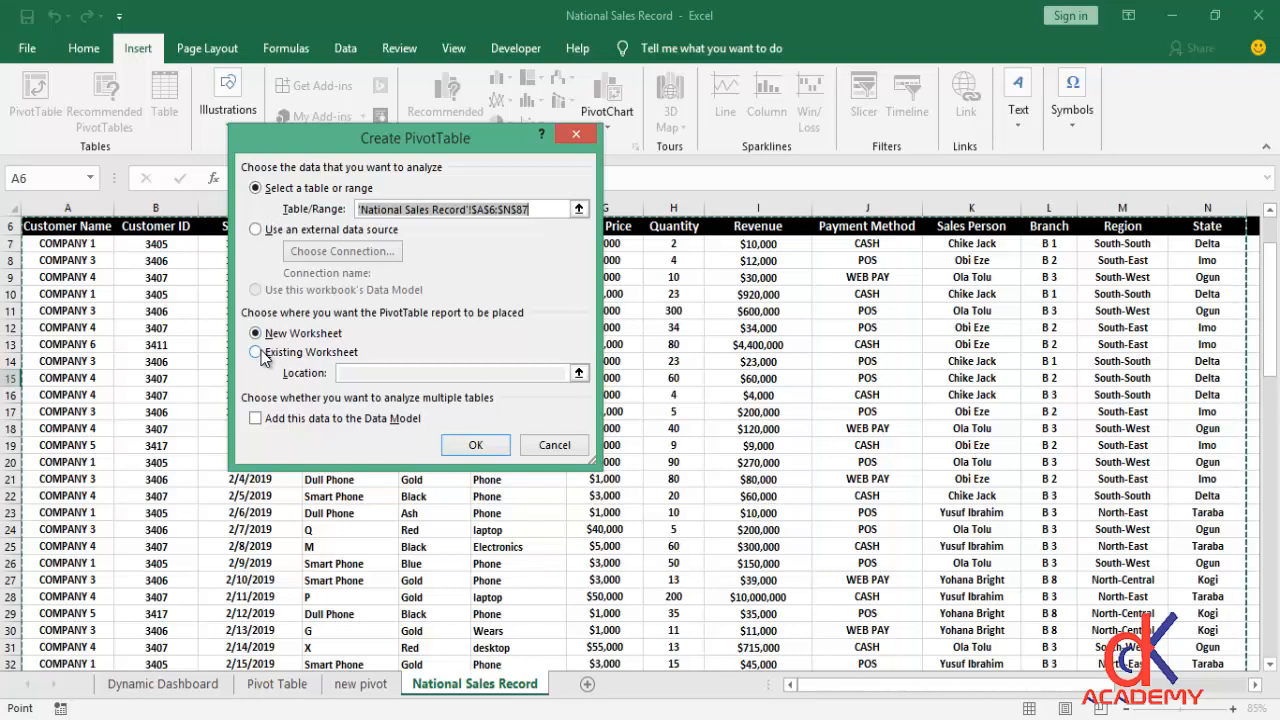
click(257, 355)
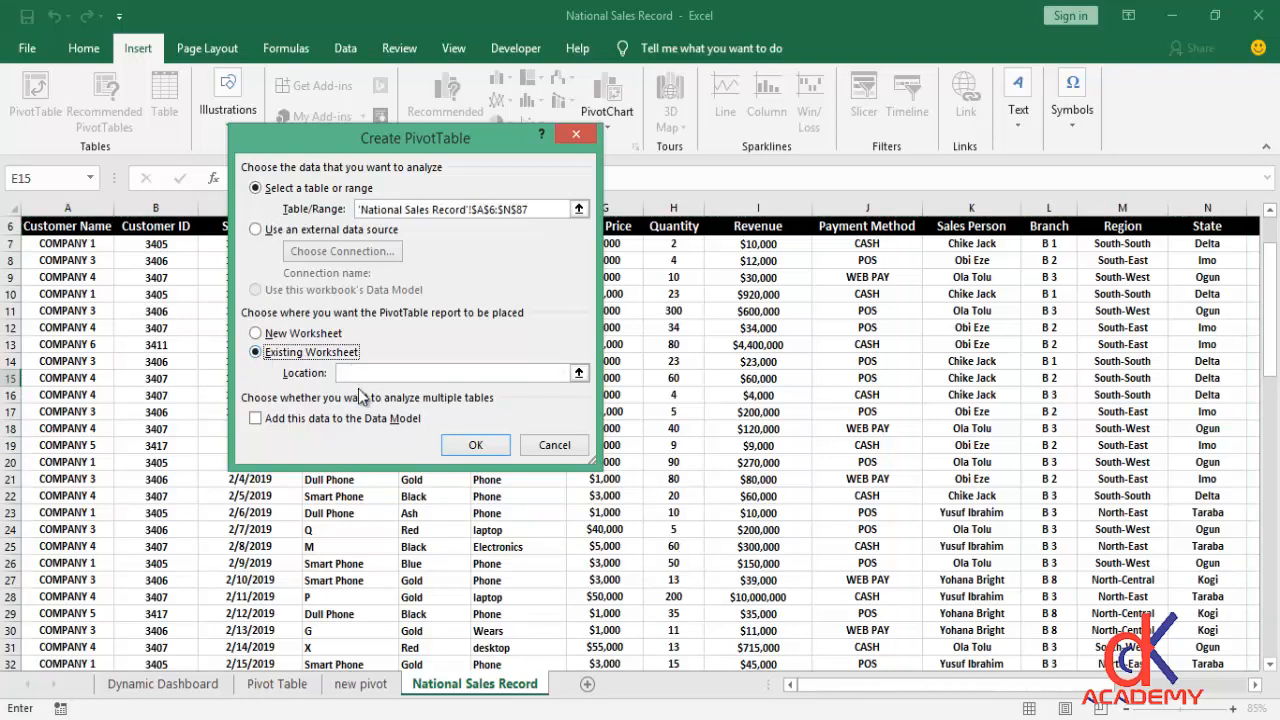
click(358, 684)
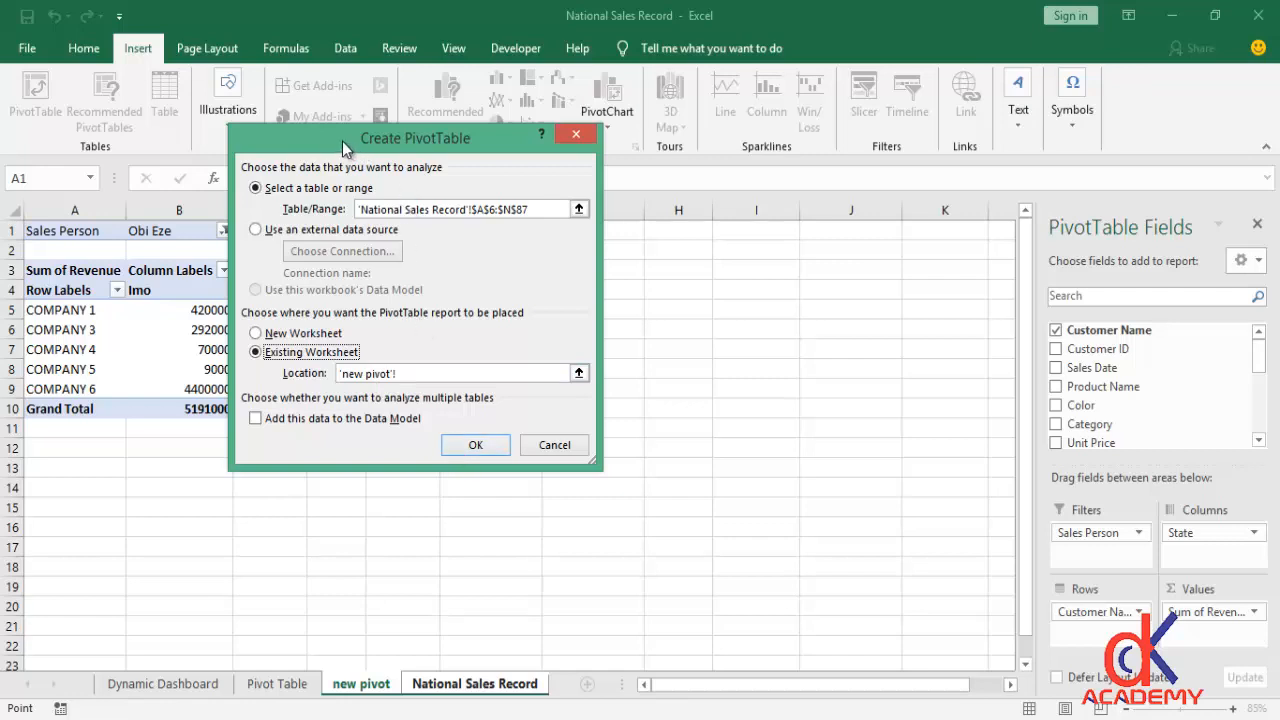
drag(342, 141, 171, 332)
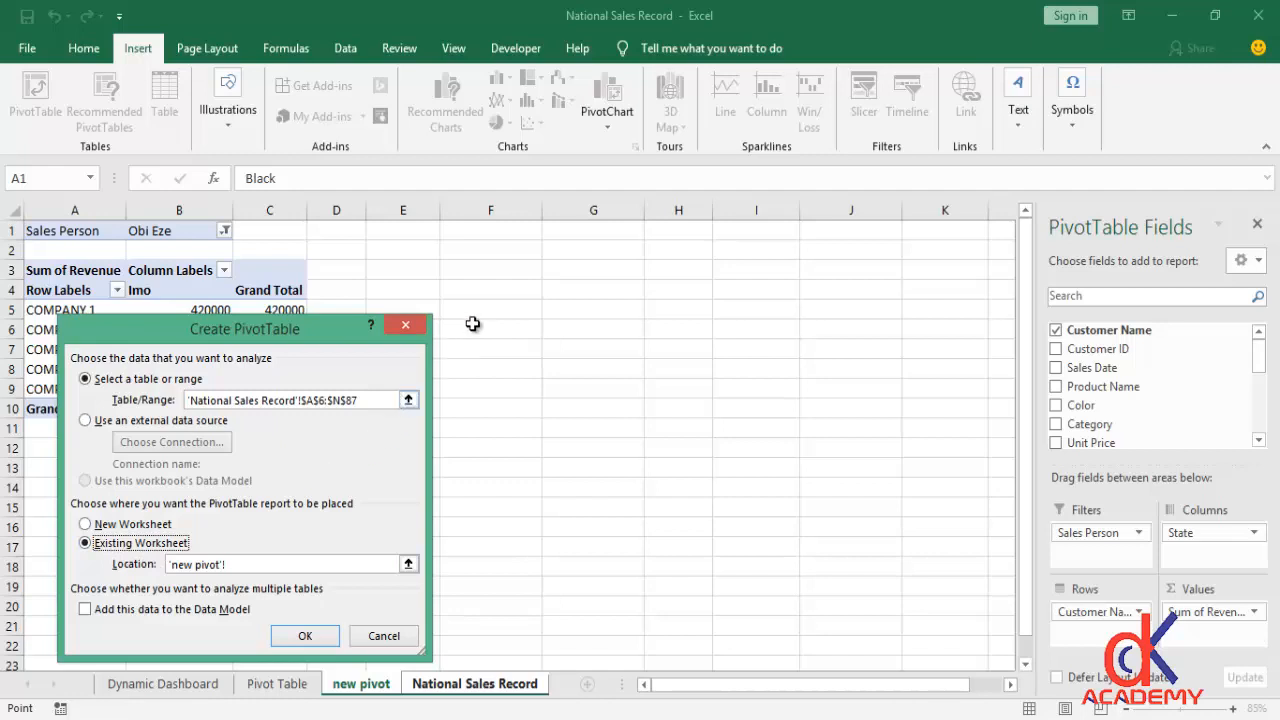
click(560, 299)
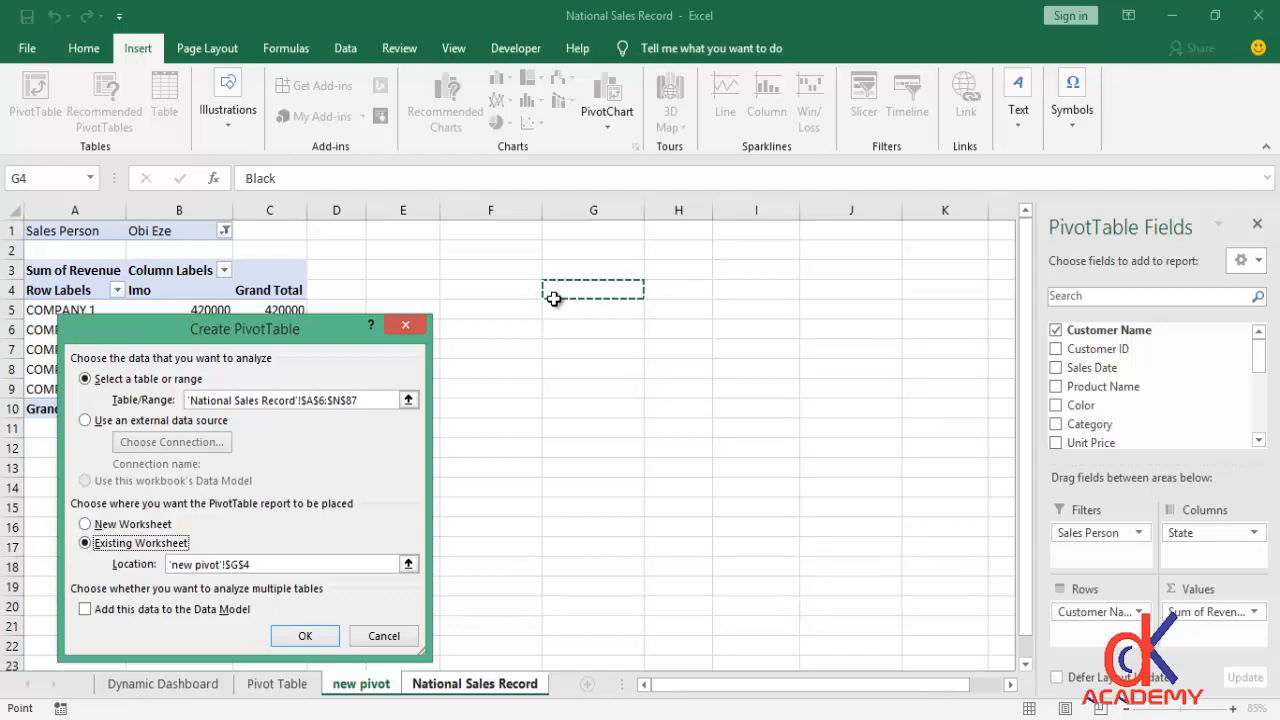
click(289, 636)
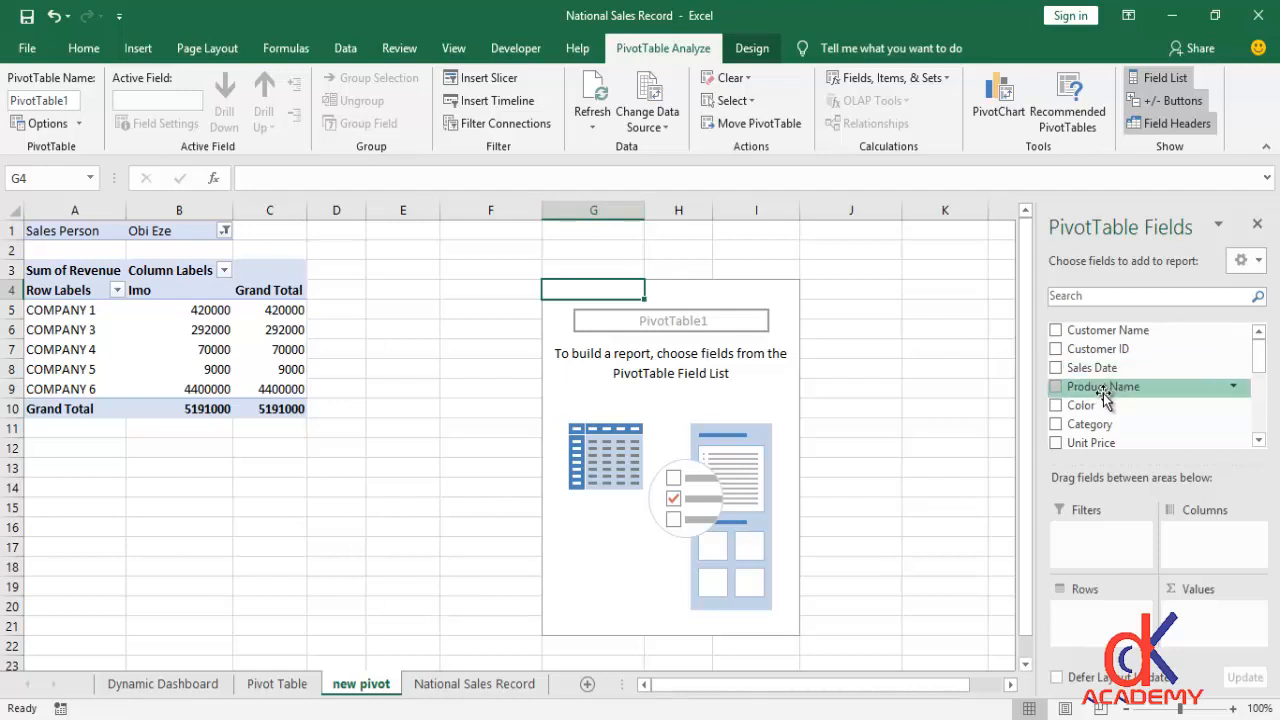
Build the PivotTable at G4 with Product Name as rows and the sum of Revenue as values.
drag(1104, 393, 1096, 618)
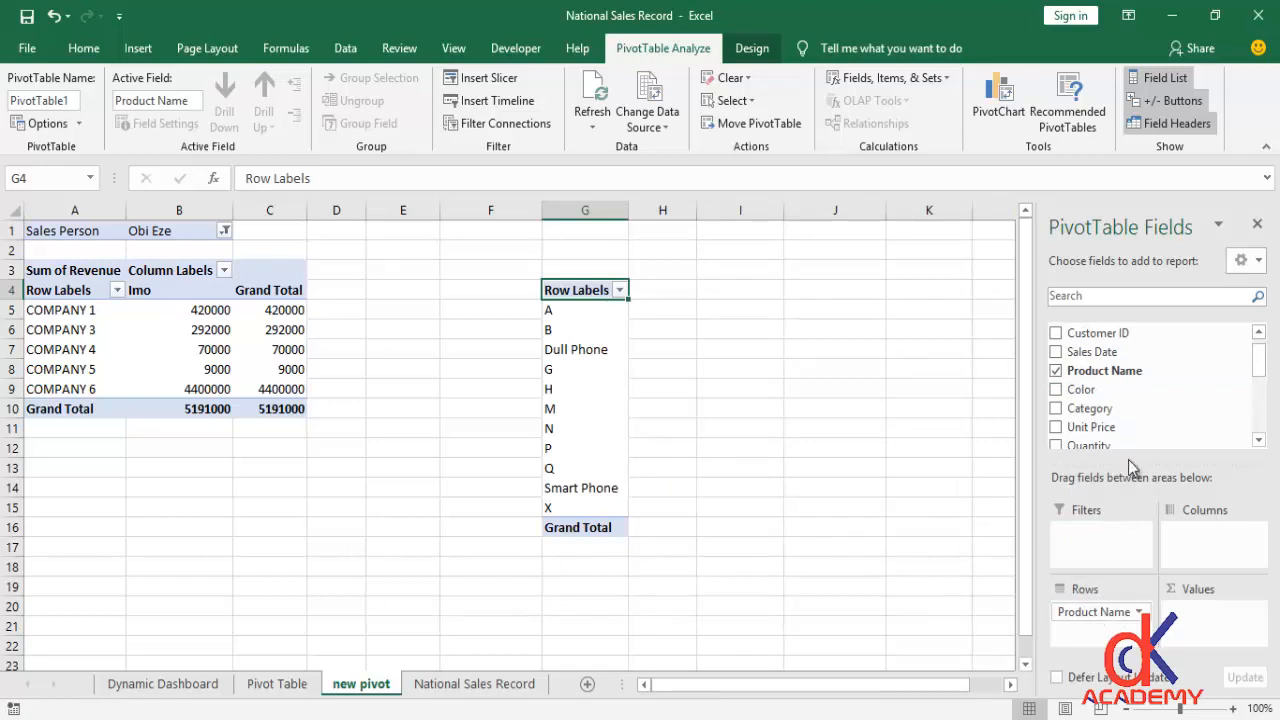
drag(1259, 370, 1259, 398)
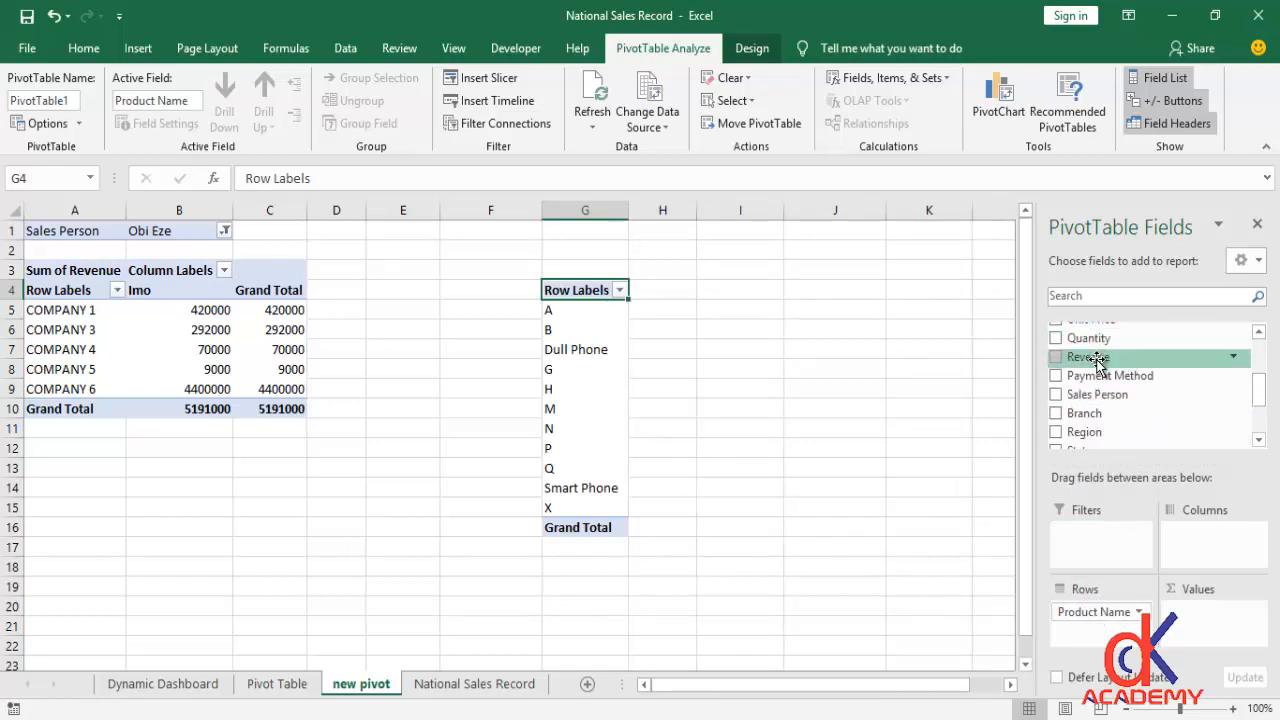
drag(1099, 357, 1193, 630)
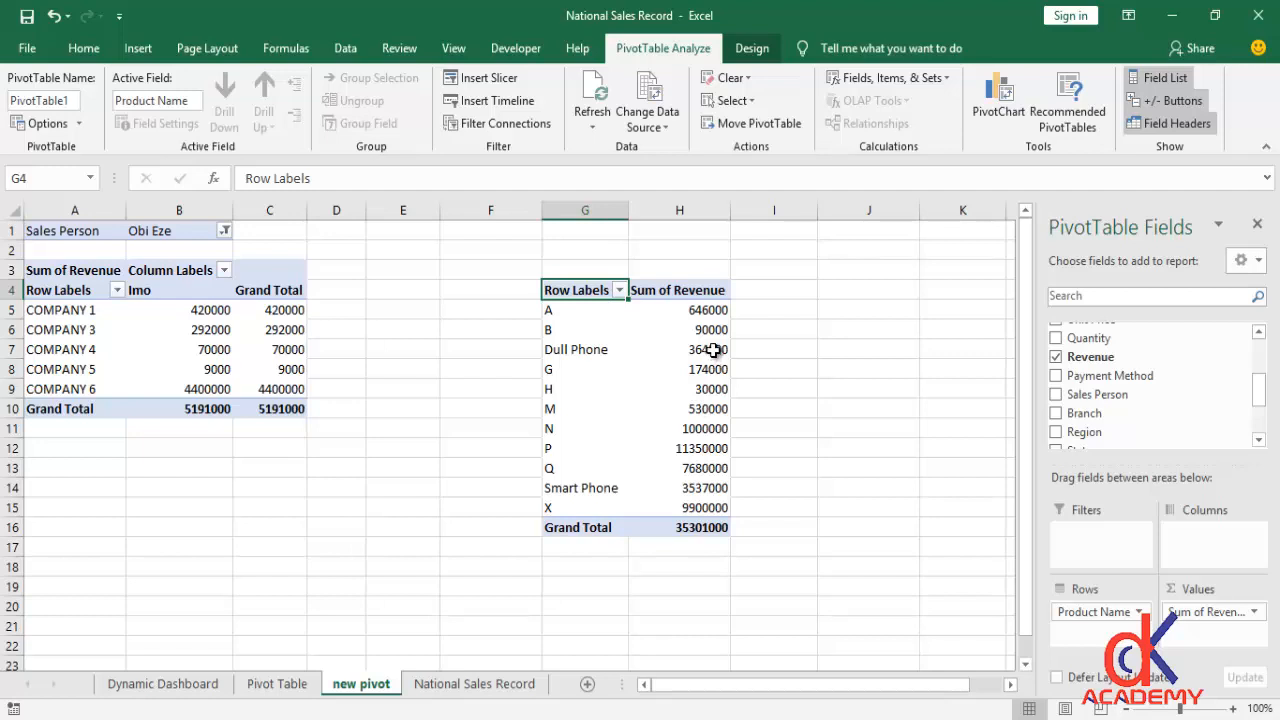
Add PivotTables on the new pivot sheet summing revenue by Payment Method at A15 and by State at K4.
mouse_move(713, 351)
drag(1025, 372, 1022, 435)
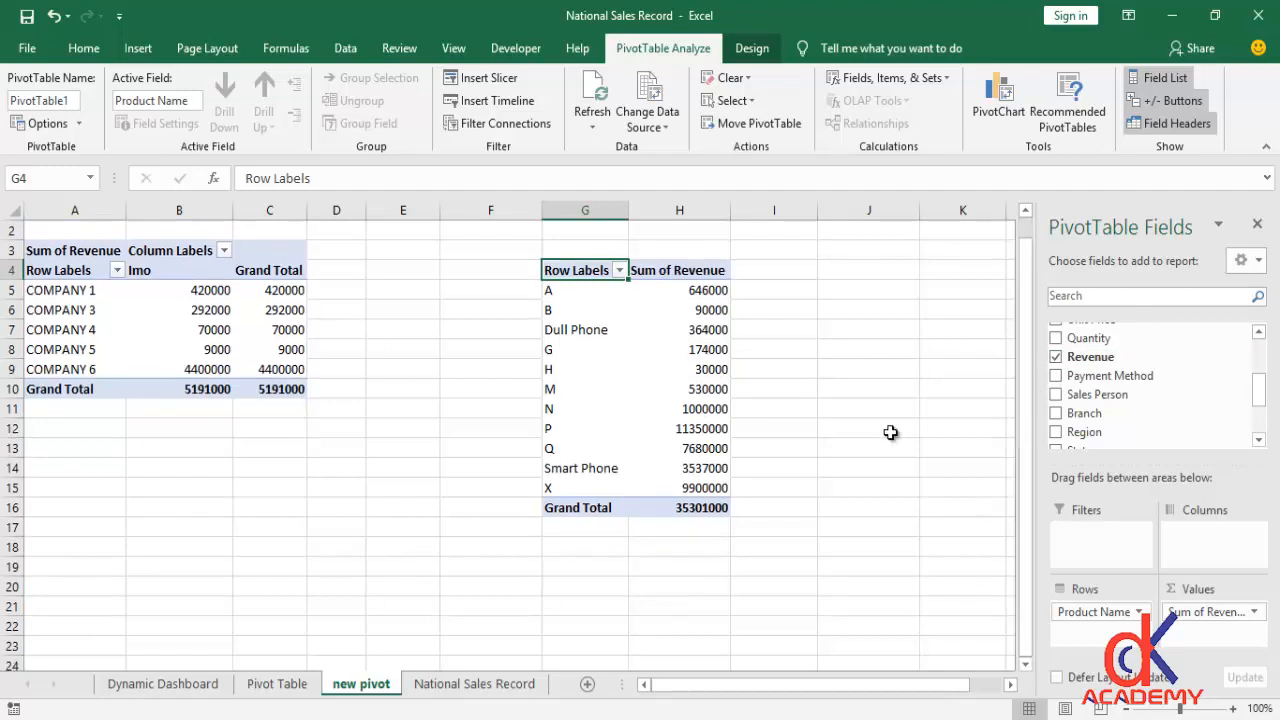
click(60, 489)
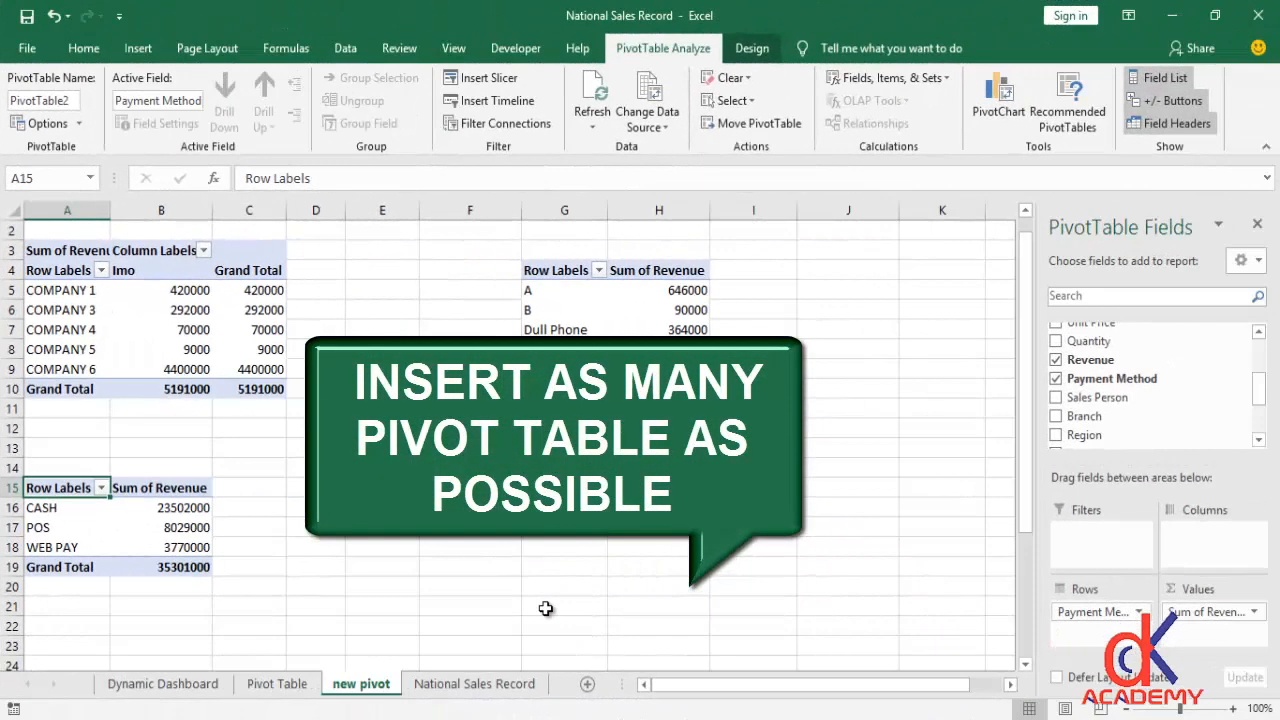
click(487, 688)
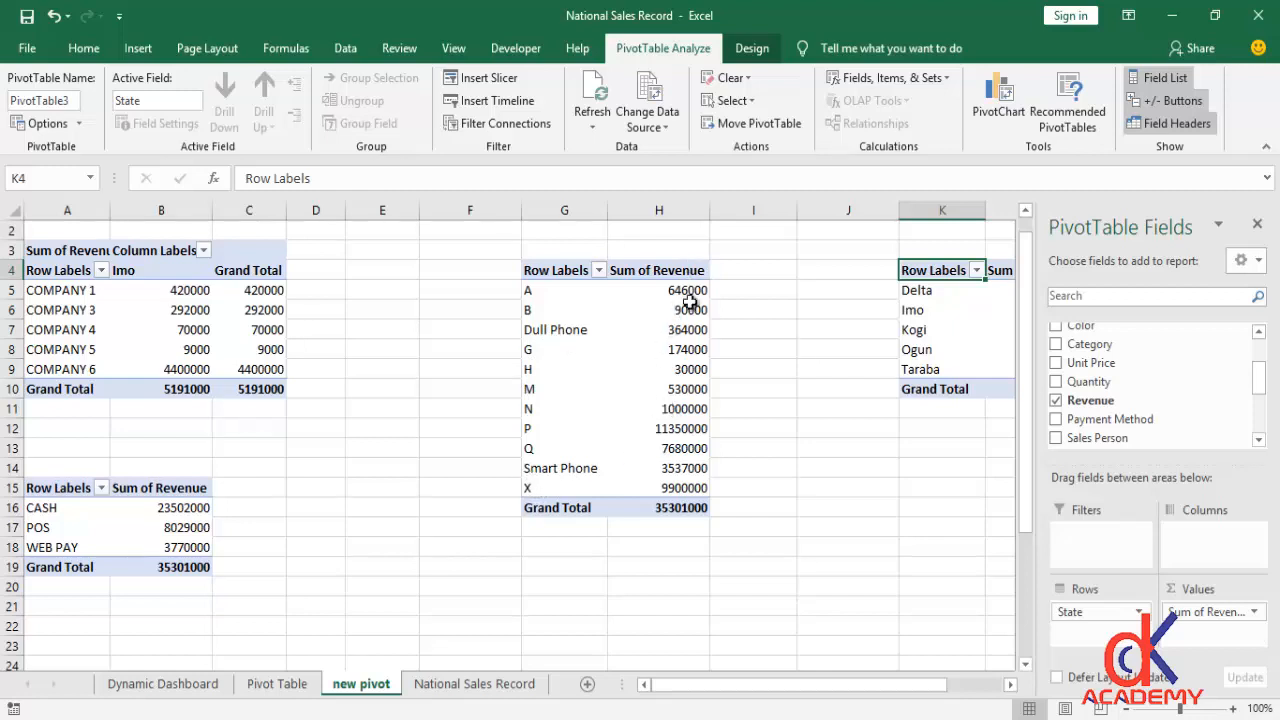
Format only the Dull Phone revenue cell as Currency with the $ symbol and 0 decimal places.
mouse_move(685, 378)
mouse_move(687, 336)
click(690, 295)
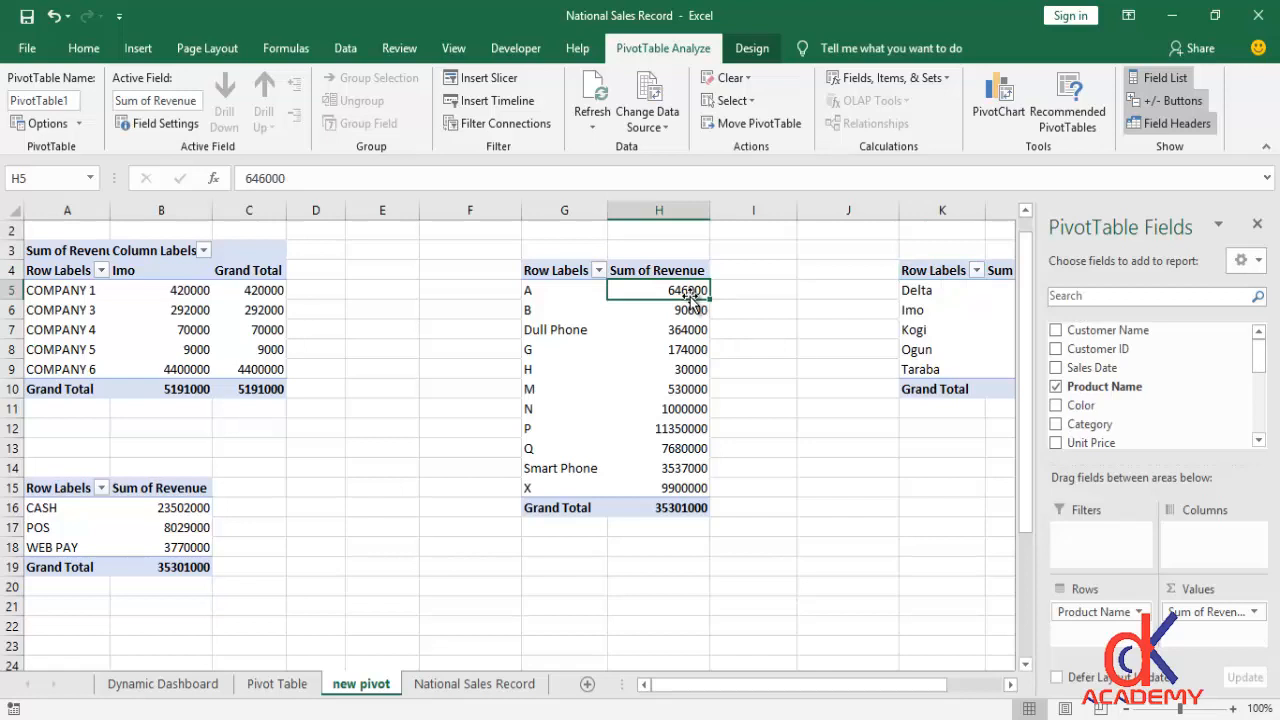
click(690, 333)
right_click(690, 335)
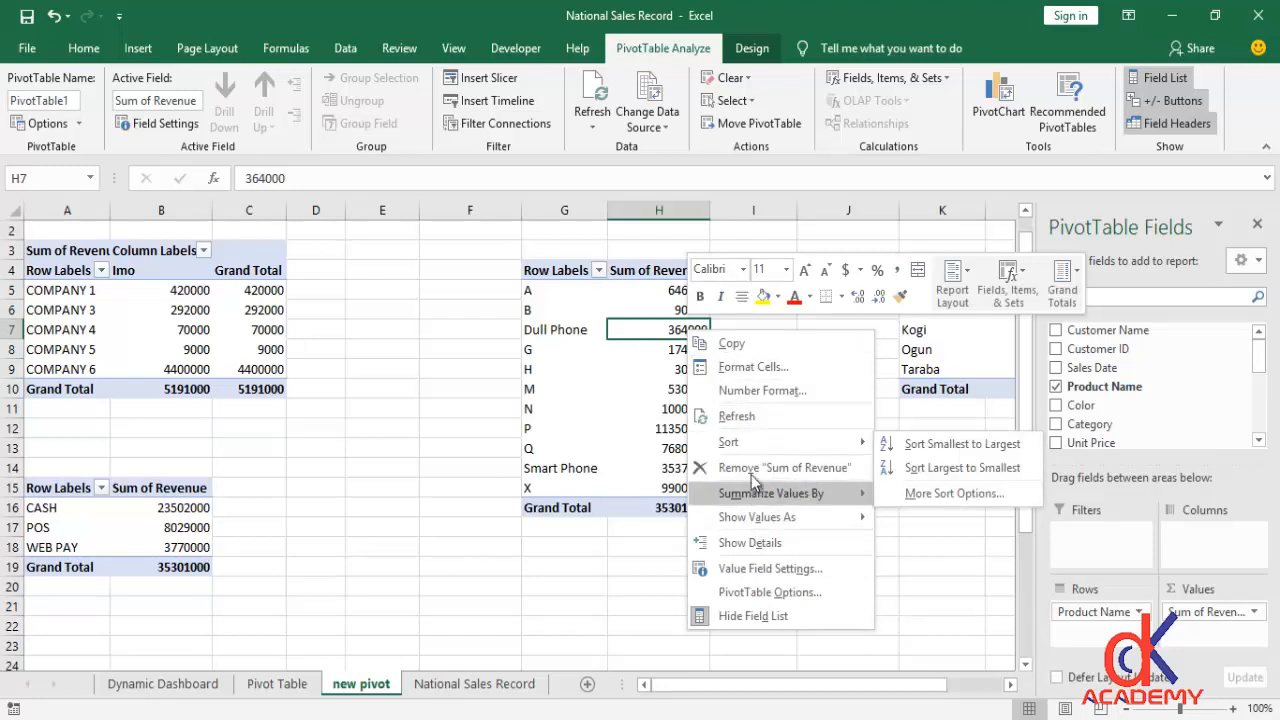
click(734, 371)
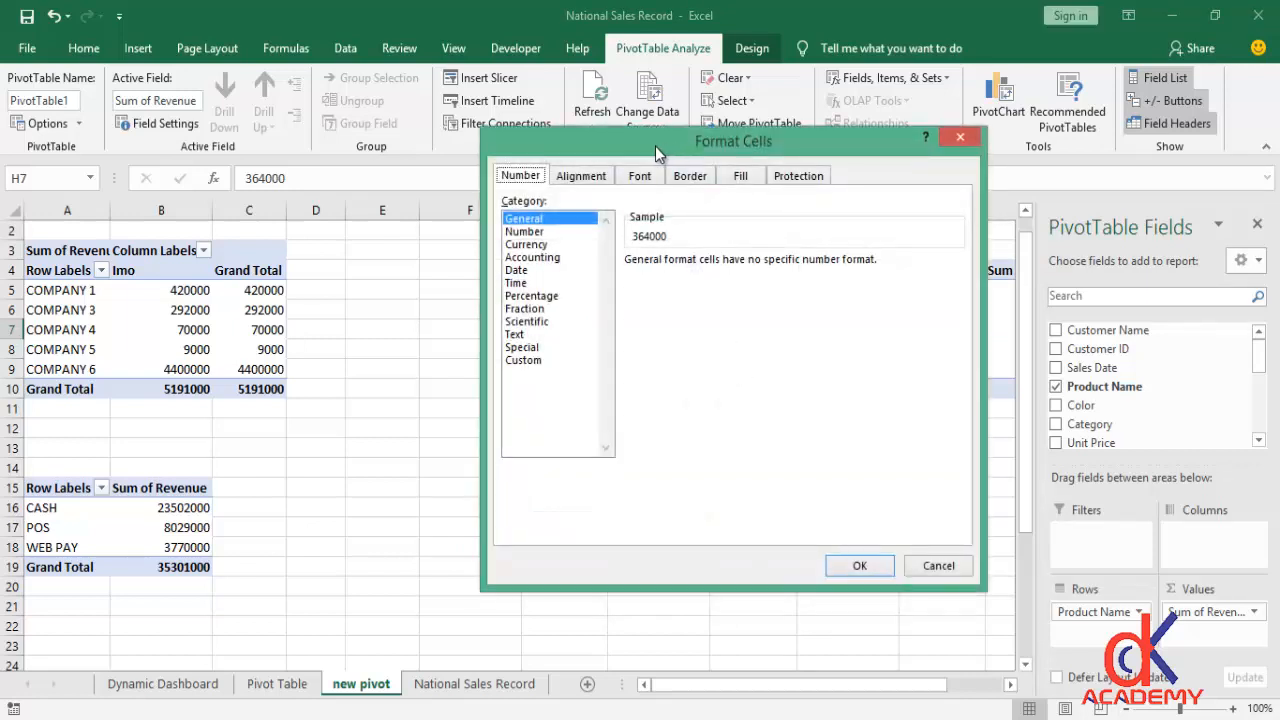
drag(655, 143, 363, 255)
drag(293, 250, 266, 242)
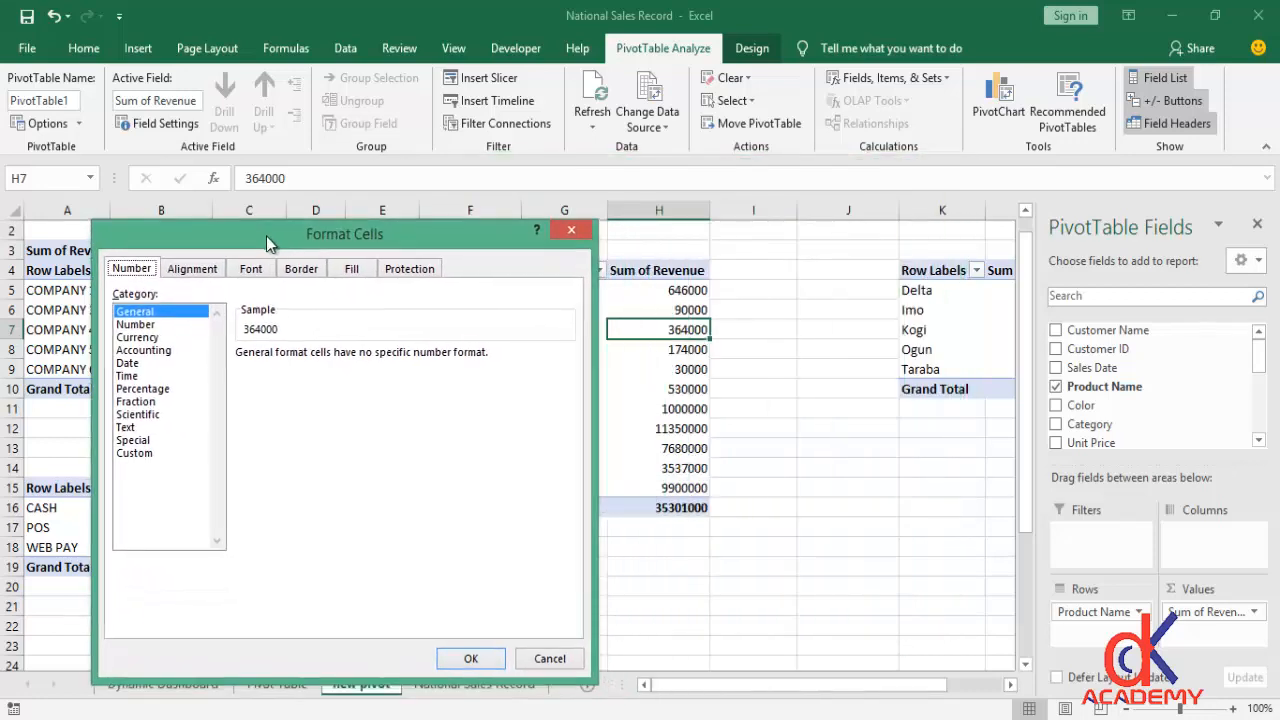
click(151, 340)
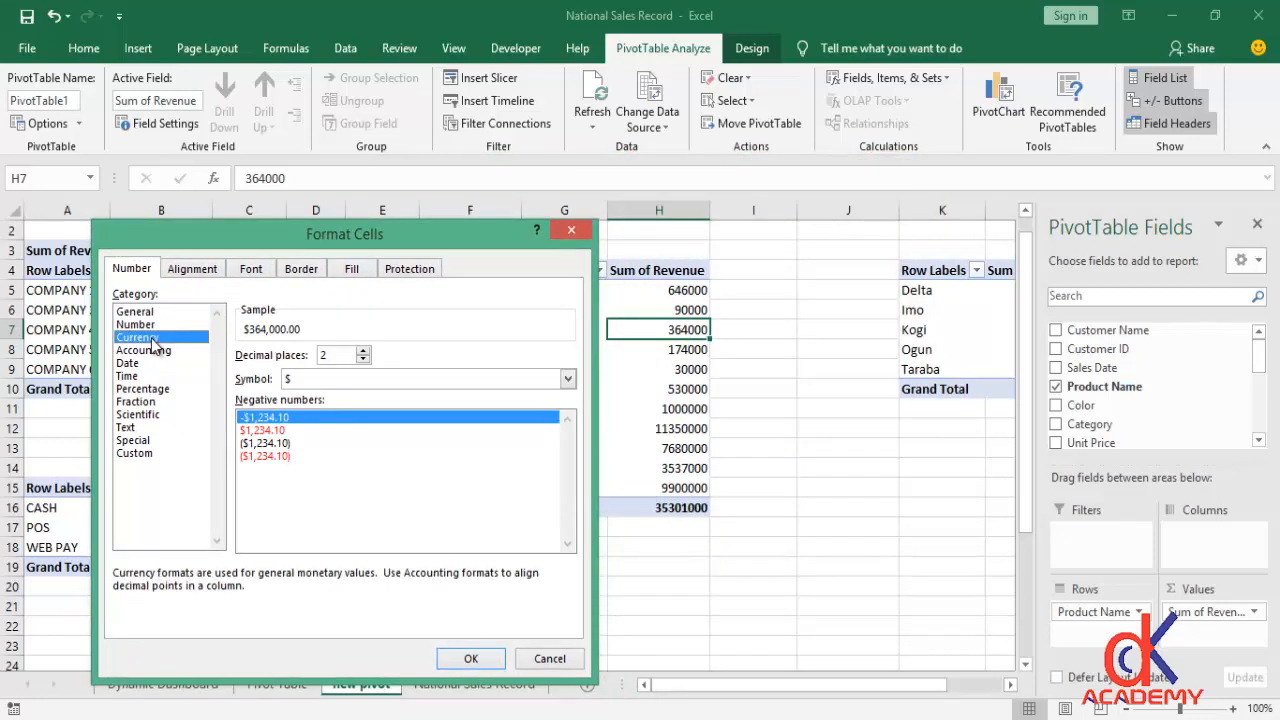
click(364, 364)
click(364, 364)
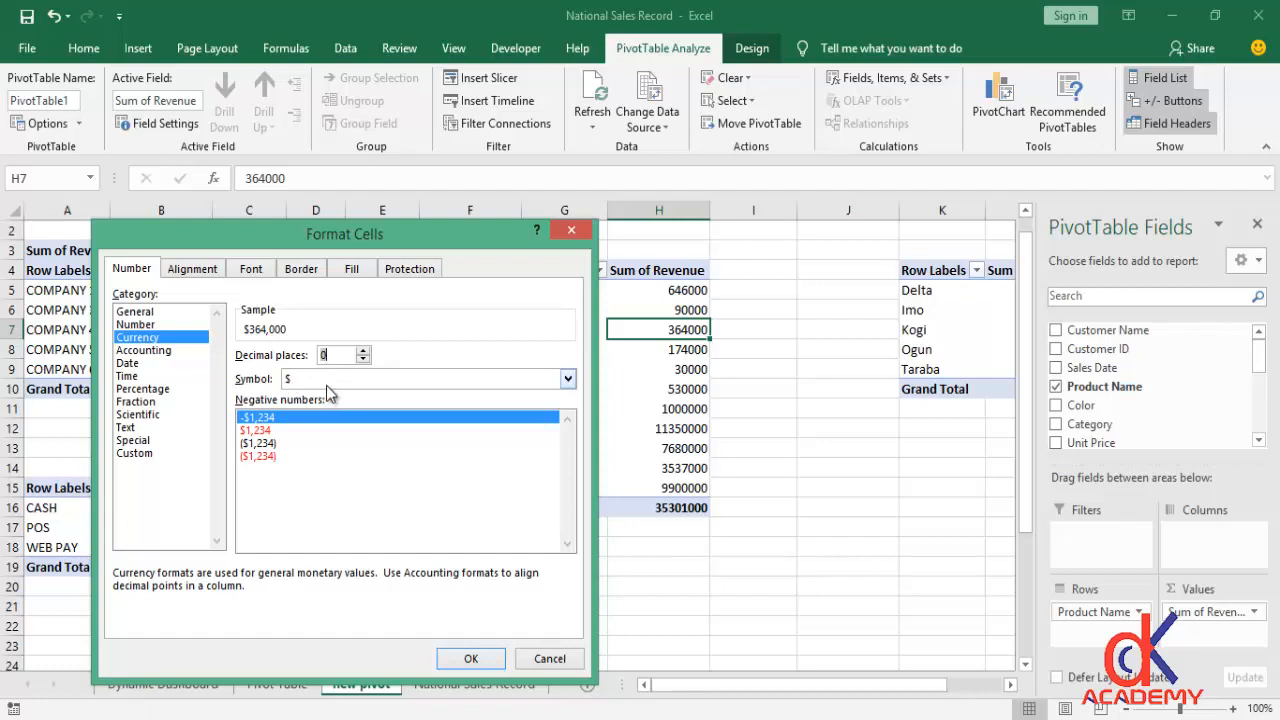
click(466, 660)
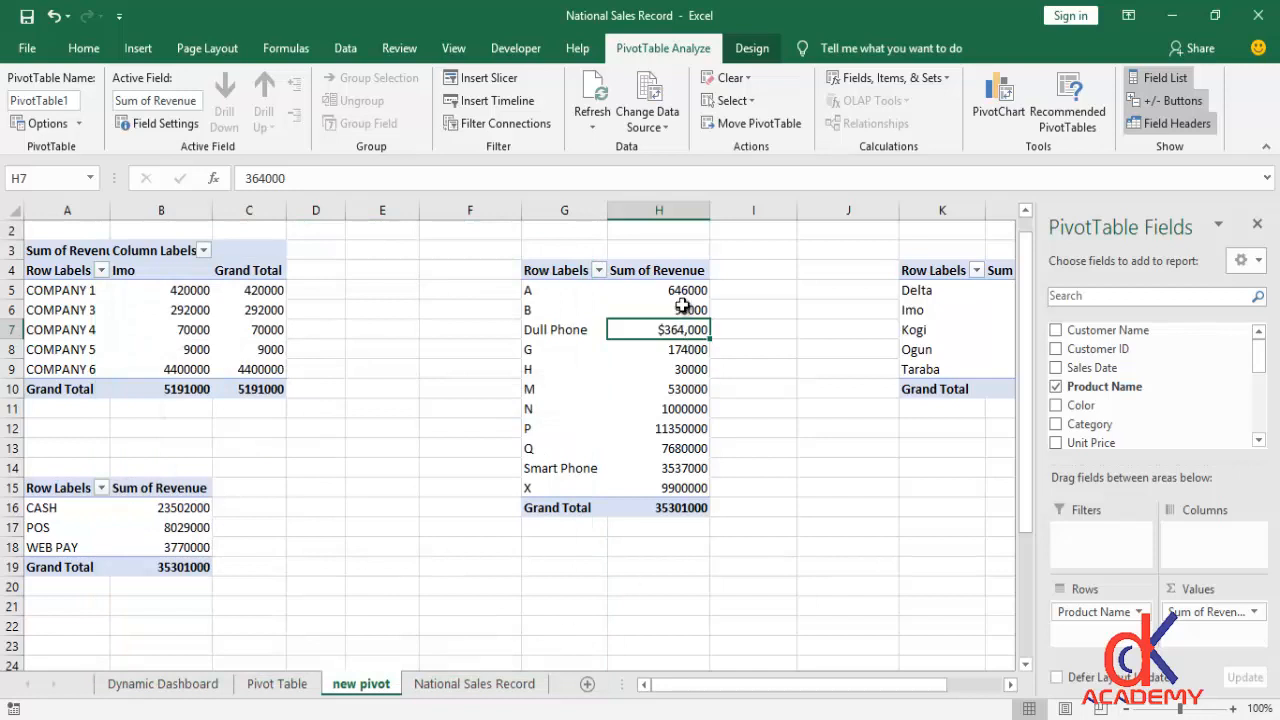
Format all product revenue values including the grand total, H5:H16, as Currency with 0 decimal places and the $ symbol.
drag(680, 290, 682, 510)
right_click(680, 428)
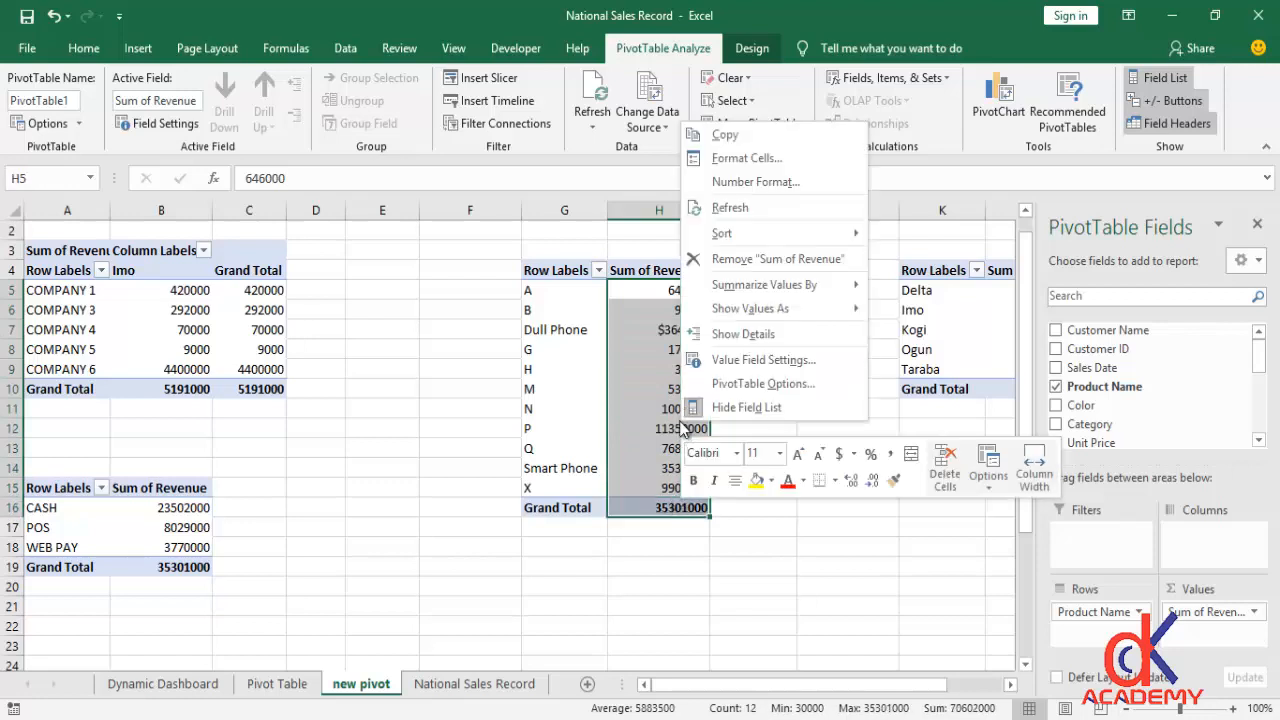
click(746, 158)
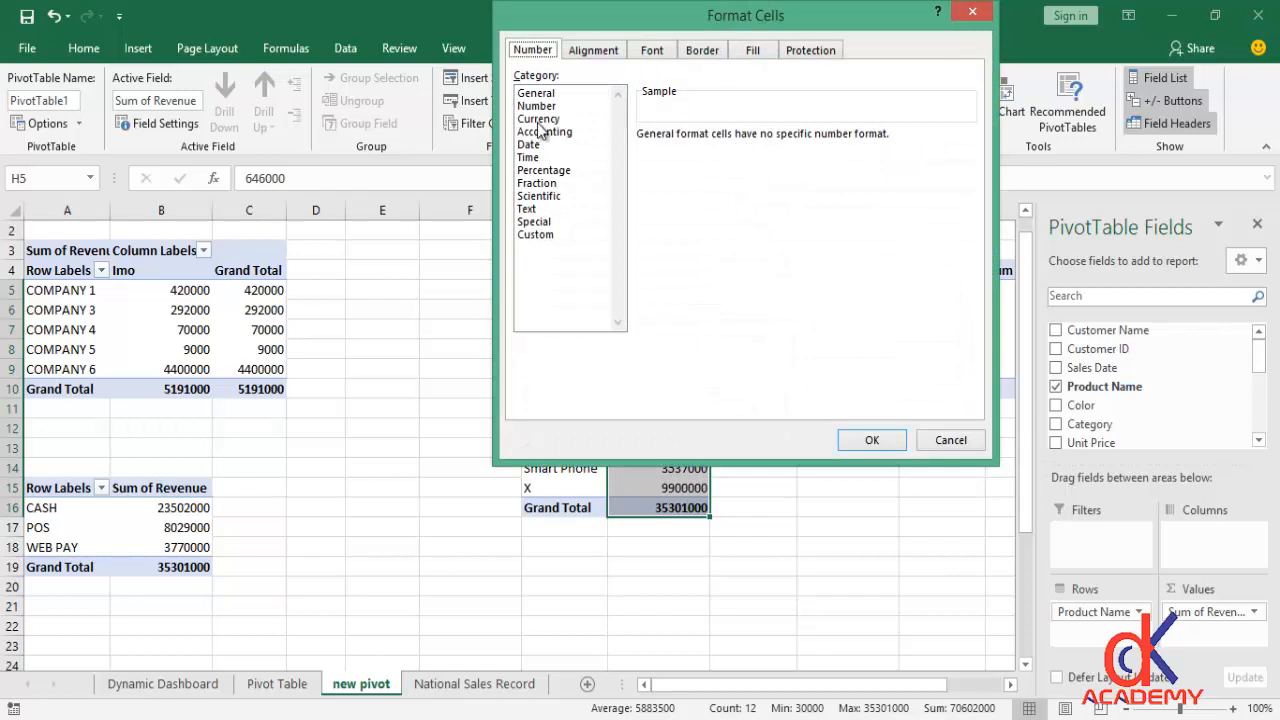
click(538, 120)
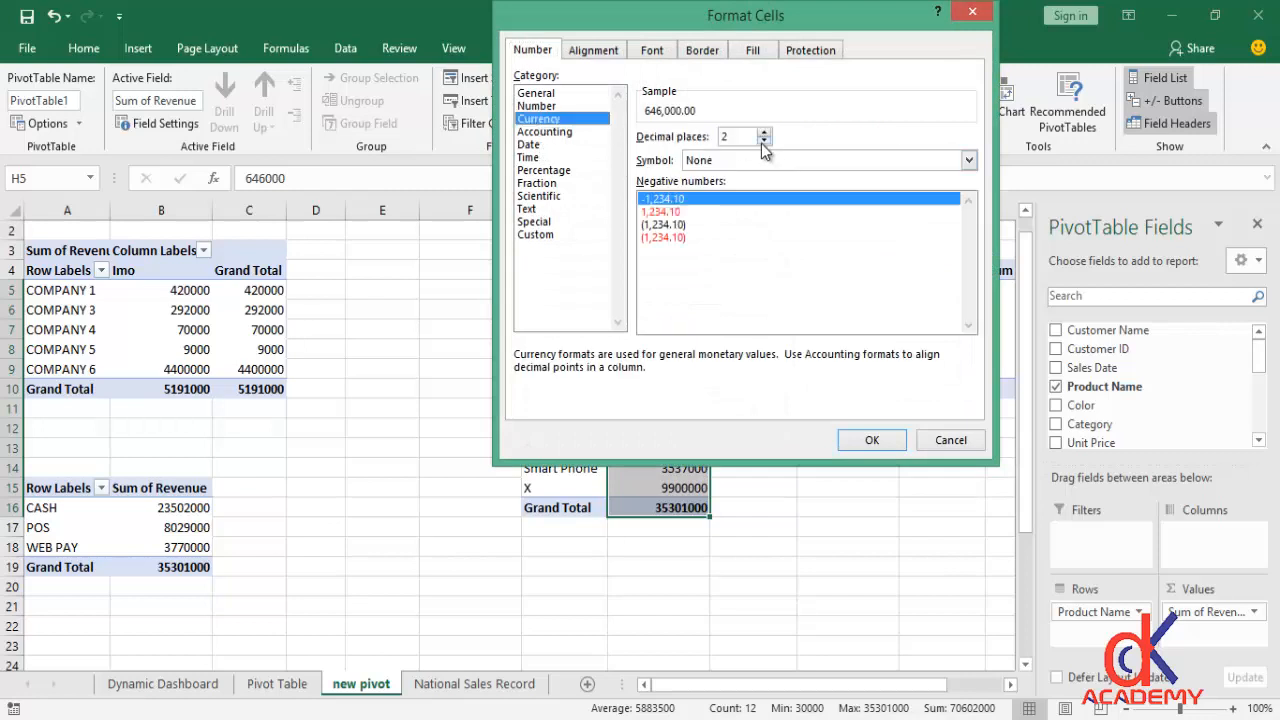
click(761, 142)
click(761, 141)
click(742, 162)
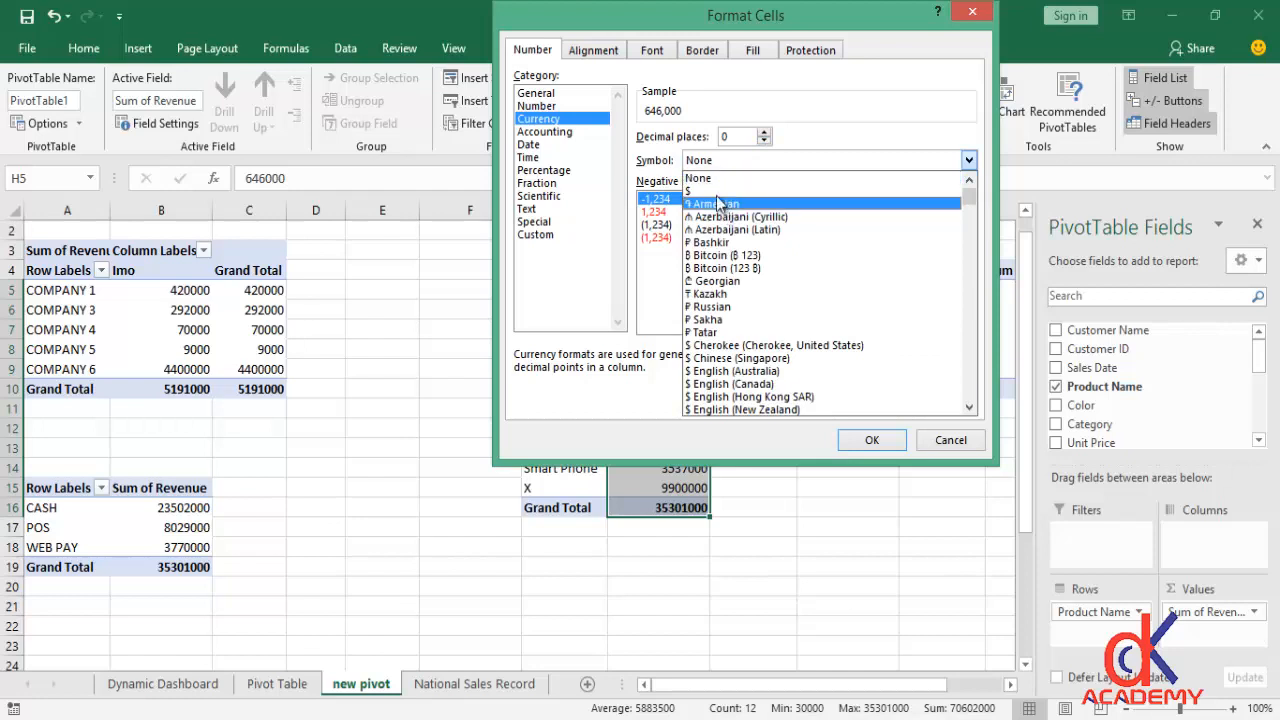
click(714, 191)
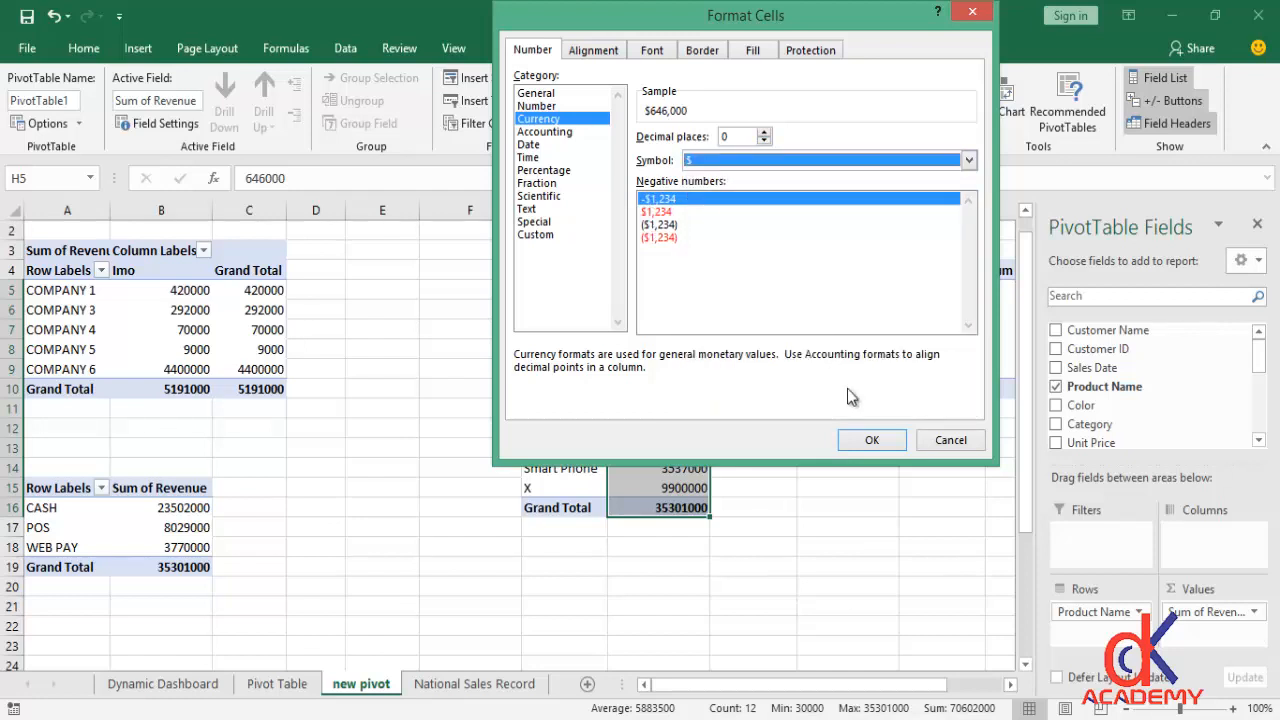
click(866, 438)
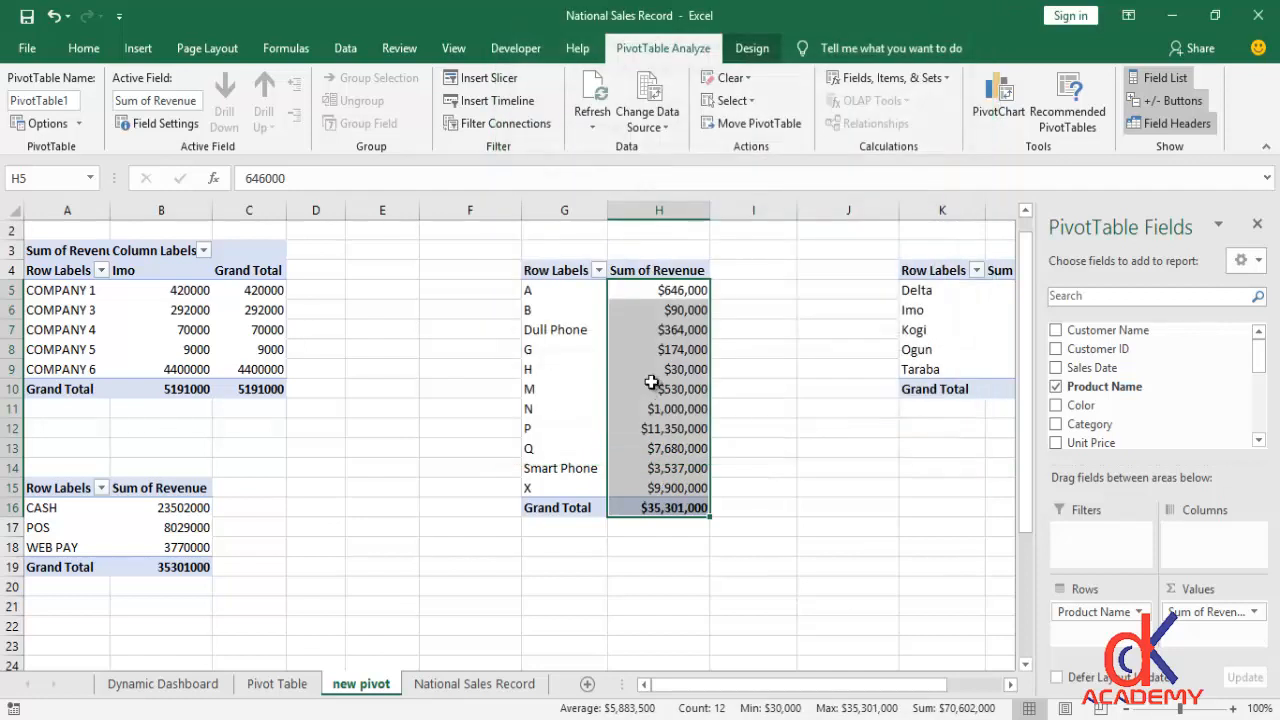
click(686, 410)
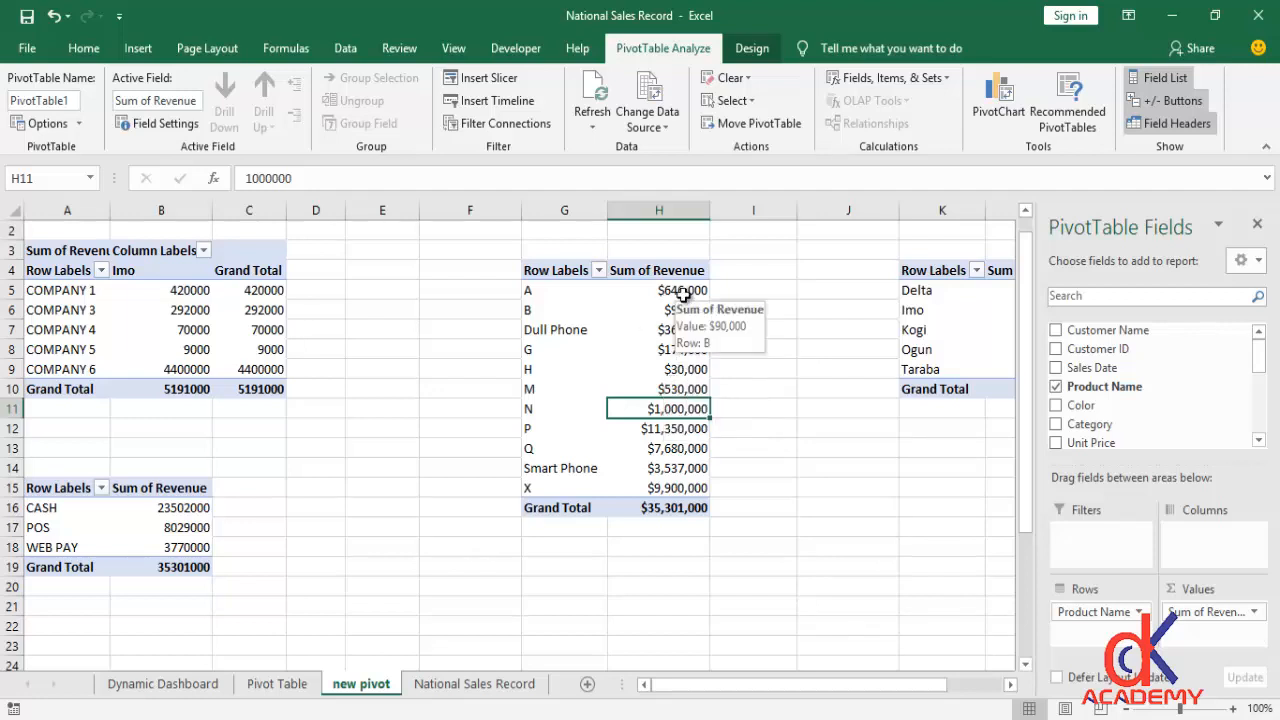
Check the number format settings applied to the product revenue values H5:H16 without changing them.
drag(683, 293, 688, 508)
right_click(683, 412)
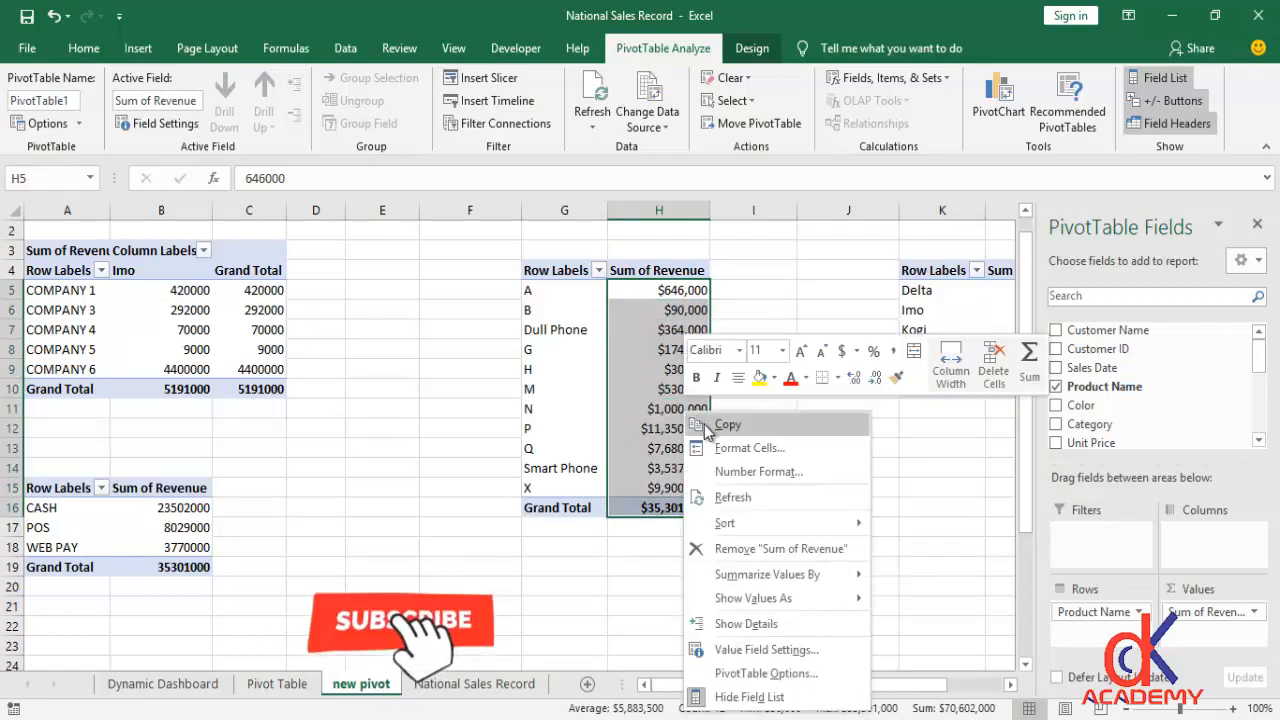
click(728, 473)
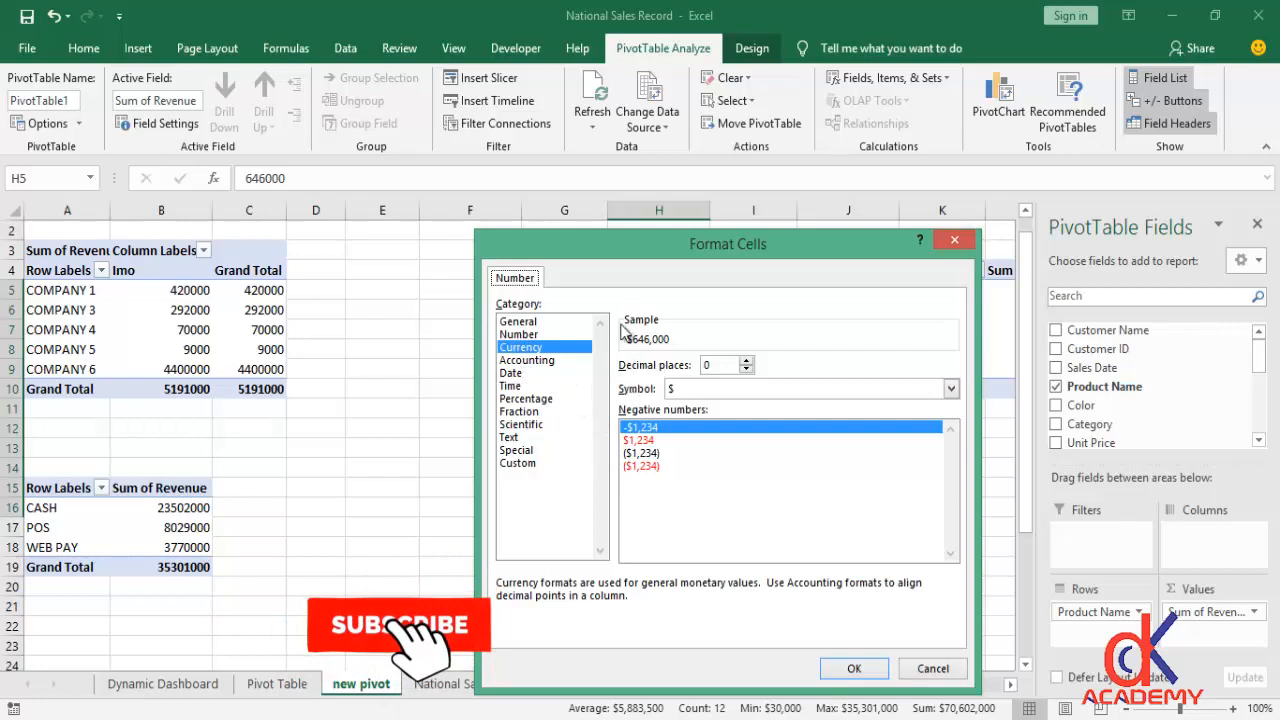
drag(600, 245, 569, 196)
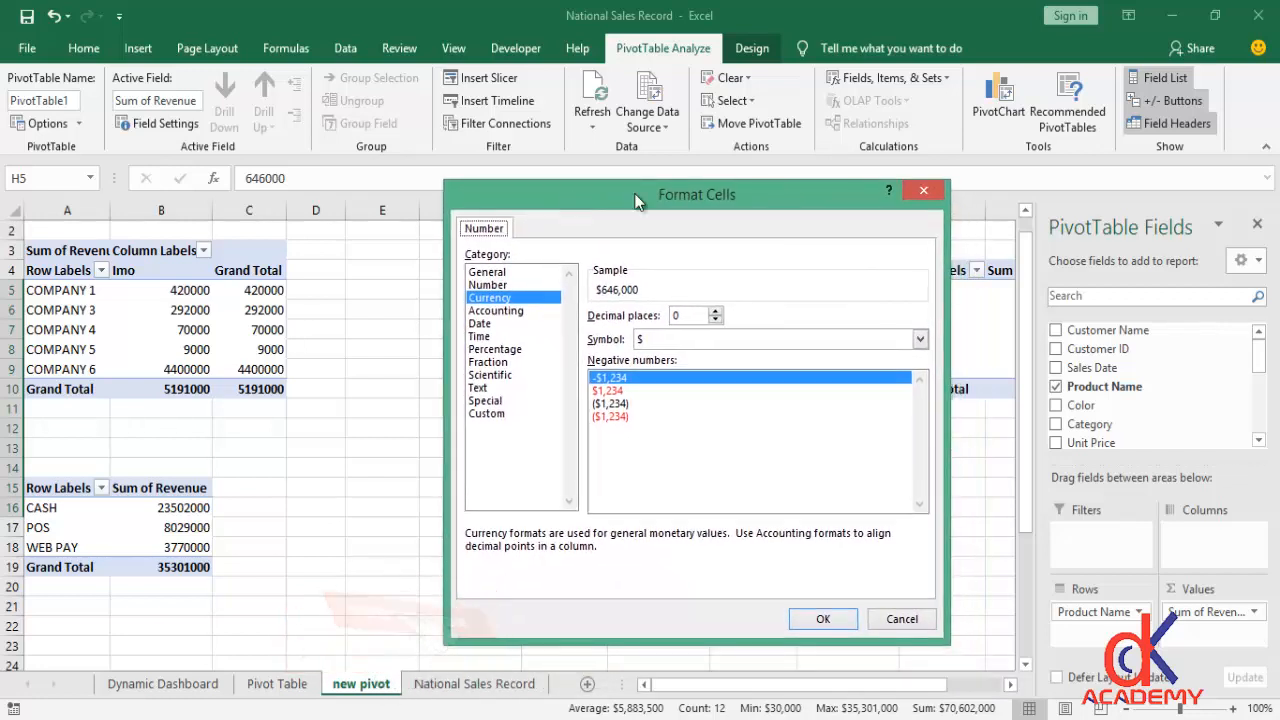
click(923, 190)
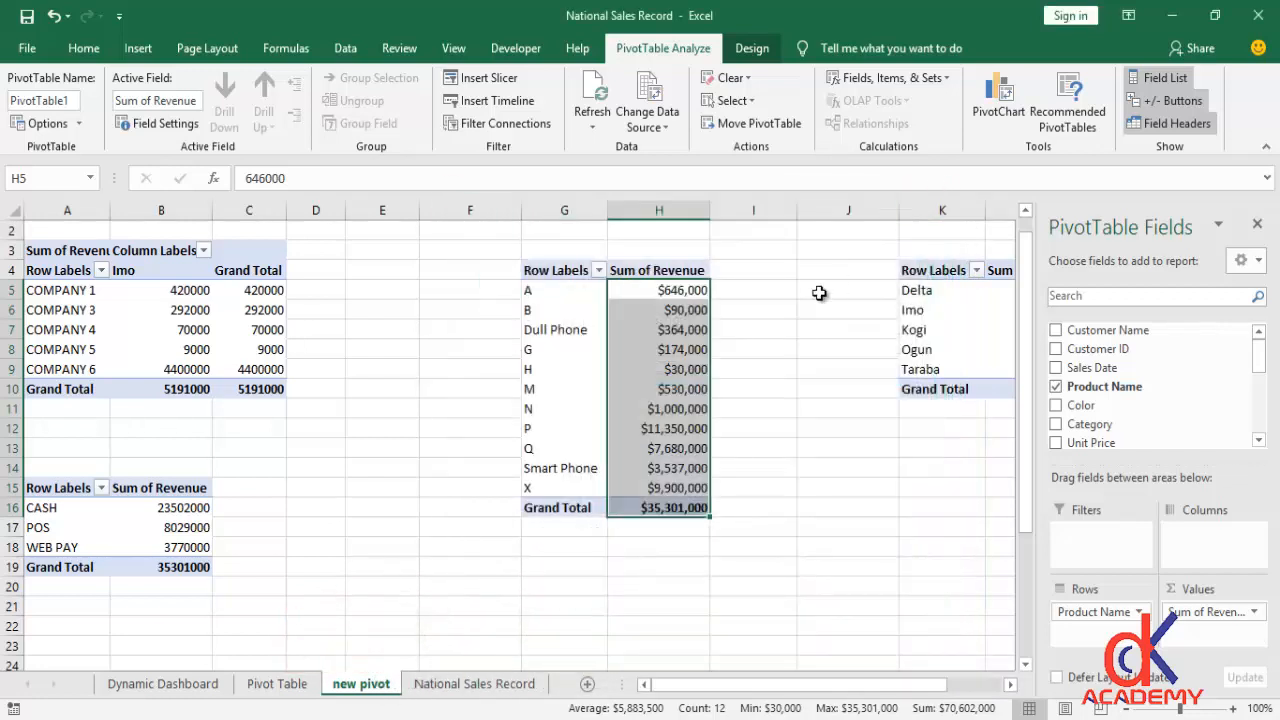
mouse_move(668, 327)
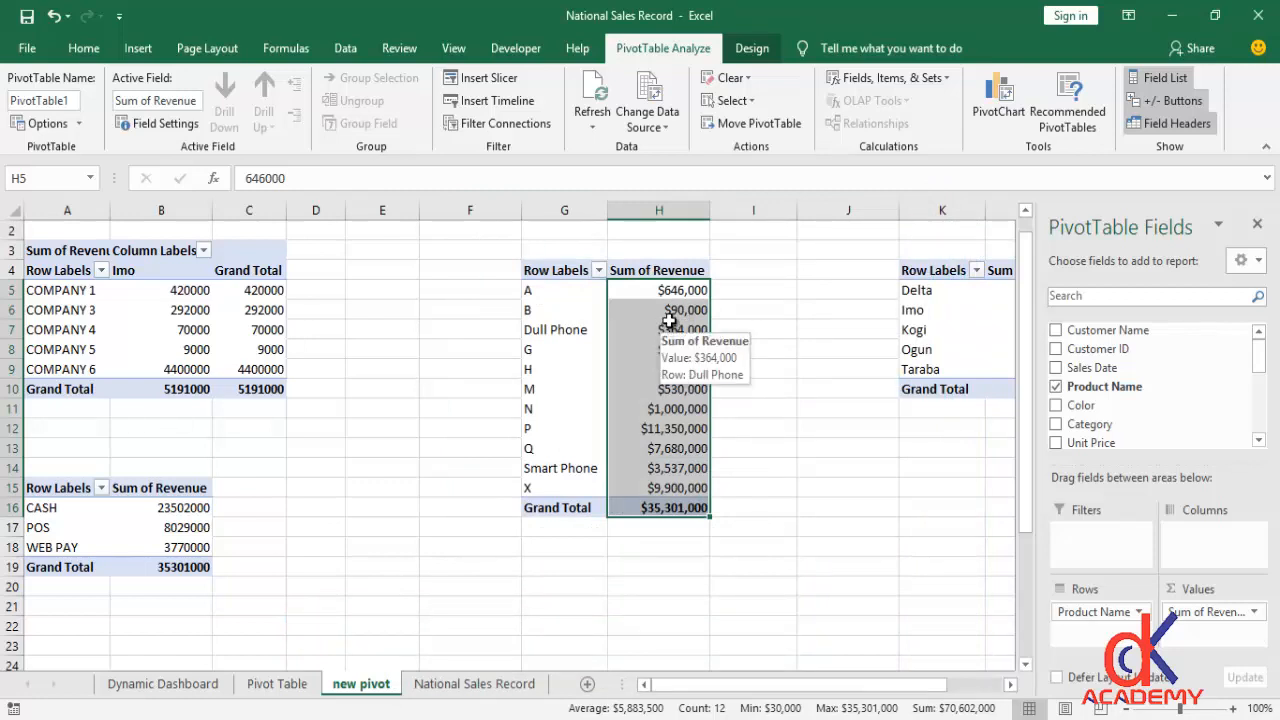
right_click(669, 322)
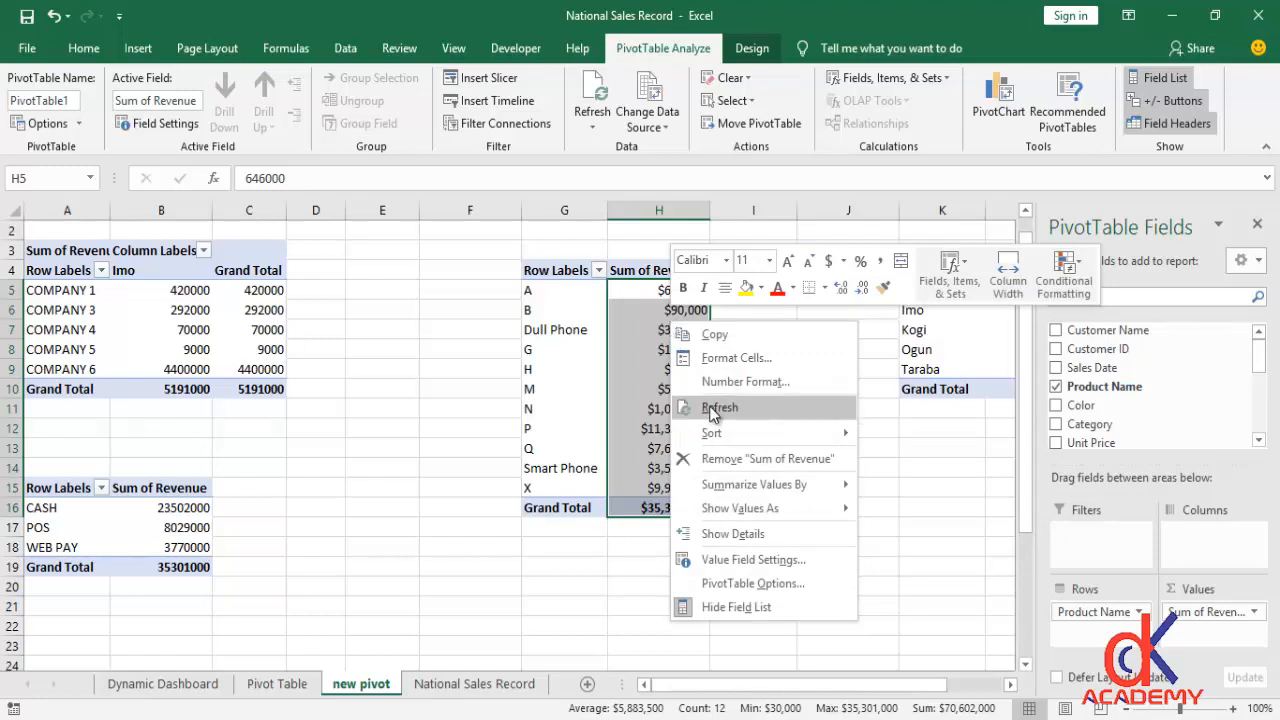
mouse_move(712, 434)
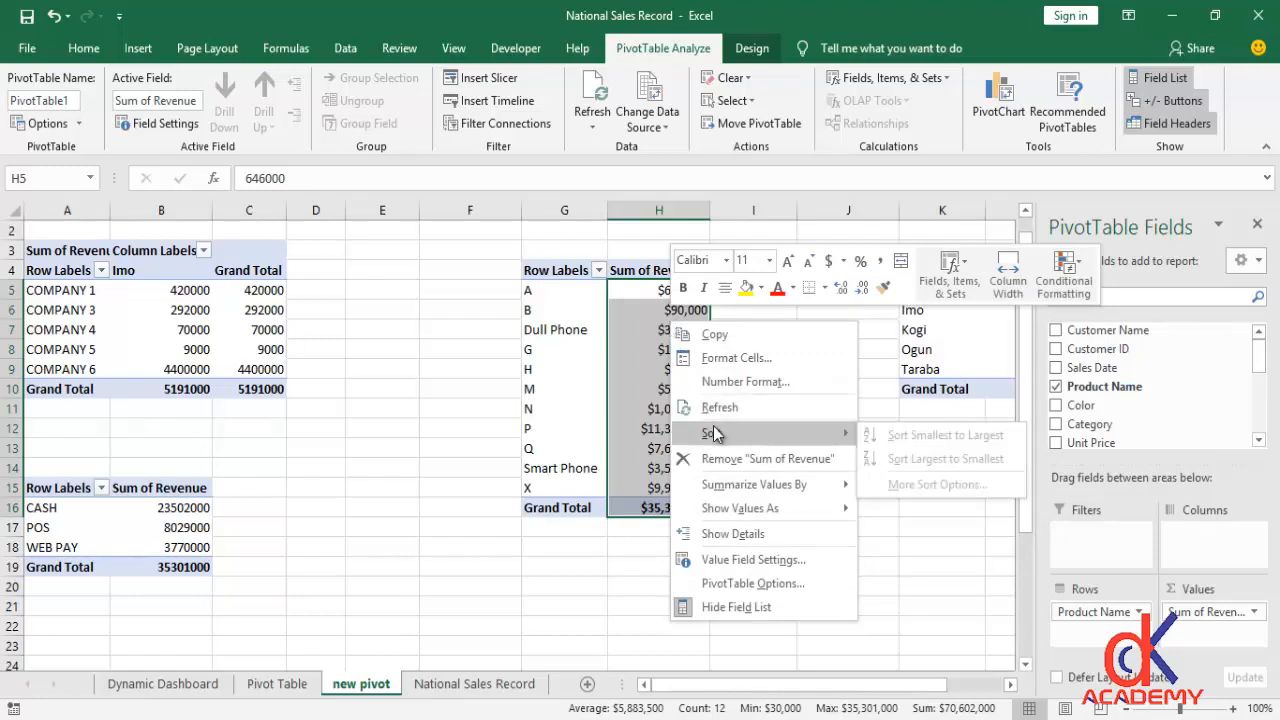
key(Escape)
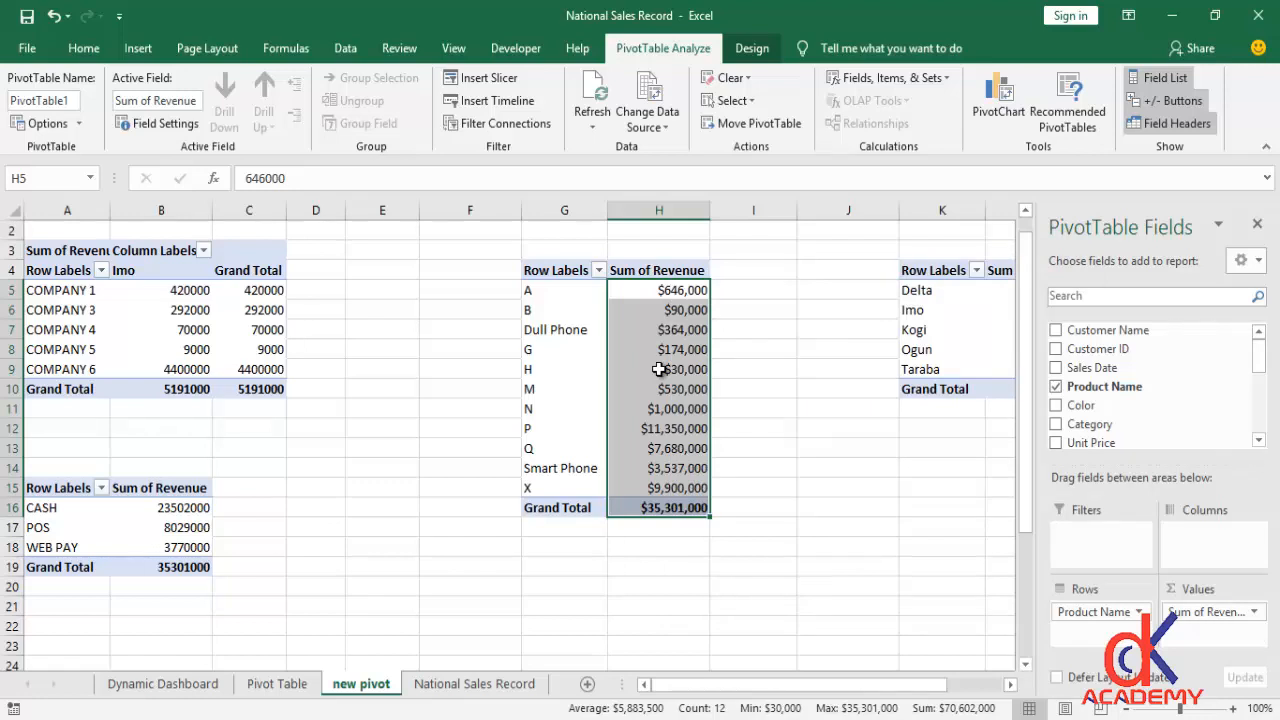
Sort the product PivotTable by its Sum of Revenue values from largest to smallest.
click(659, 369)
right_click(659, 369)
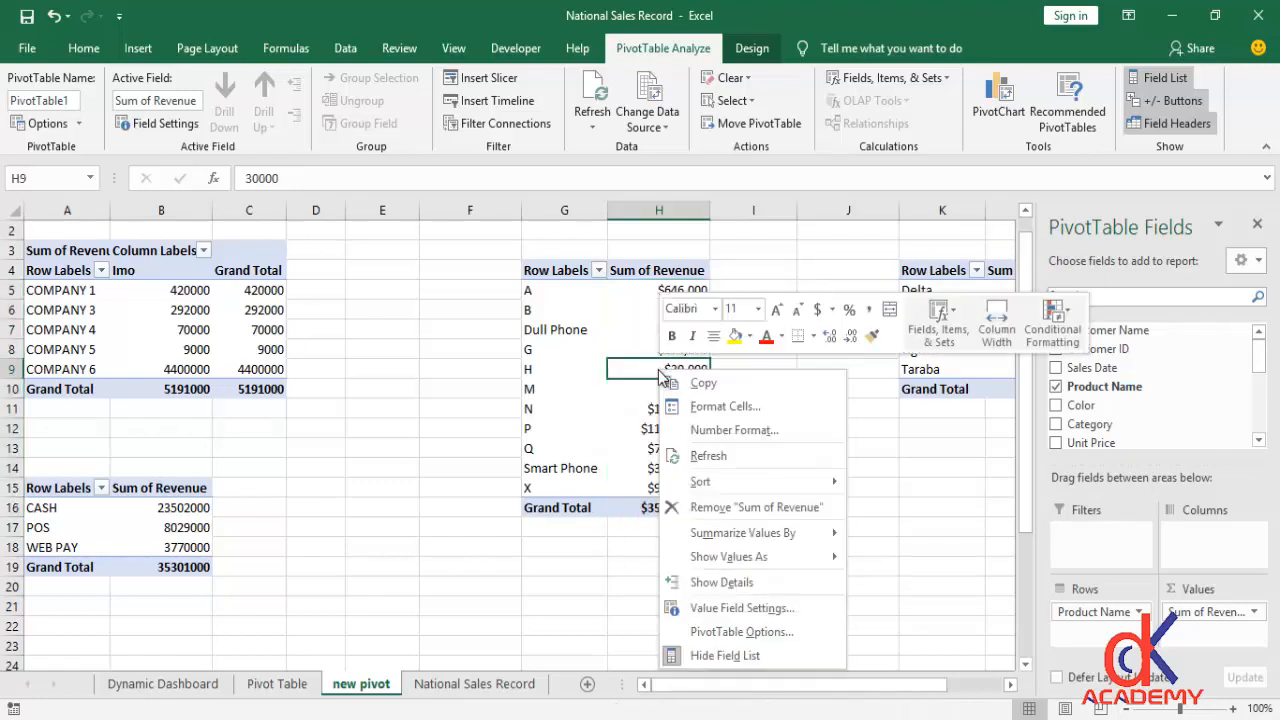
mouse_move(705, 483)
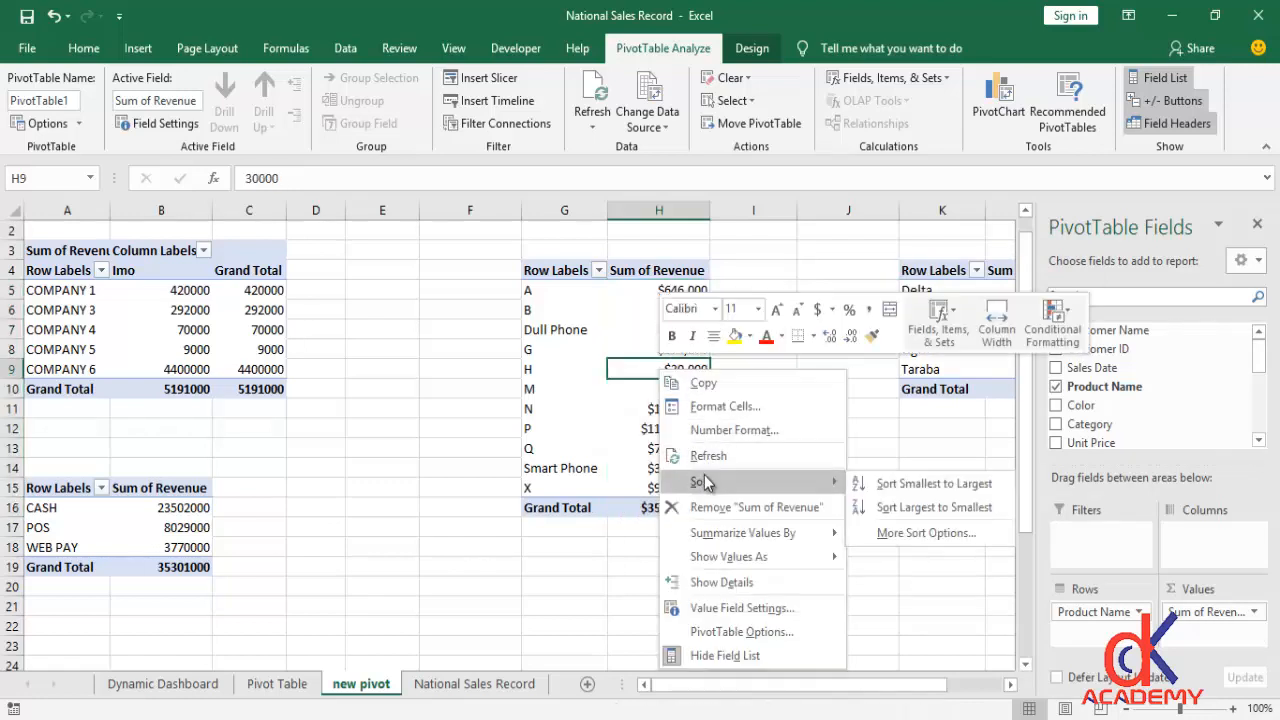
click(922, 513)
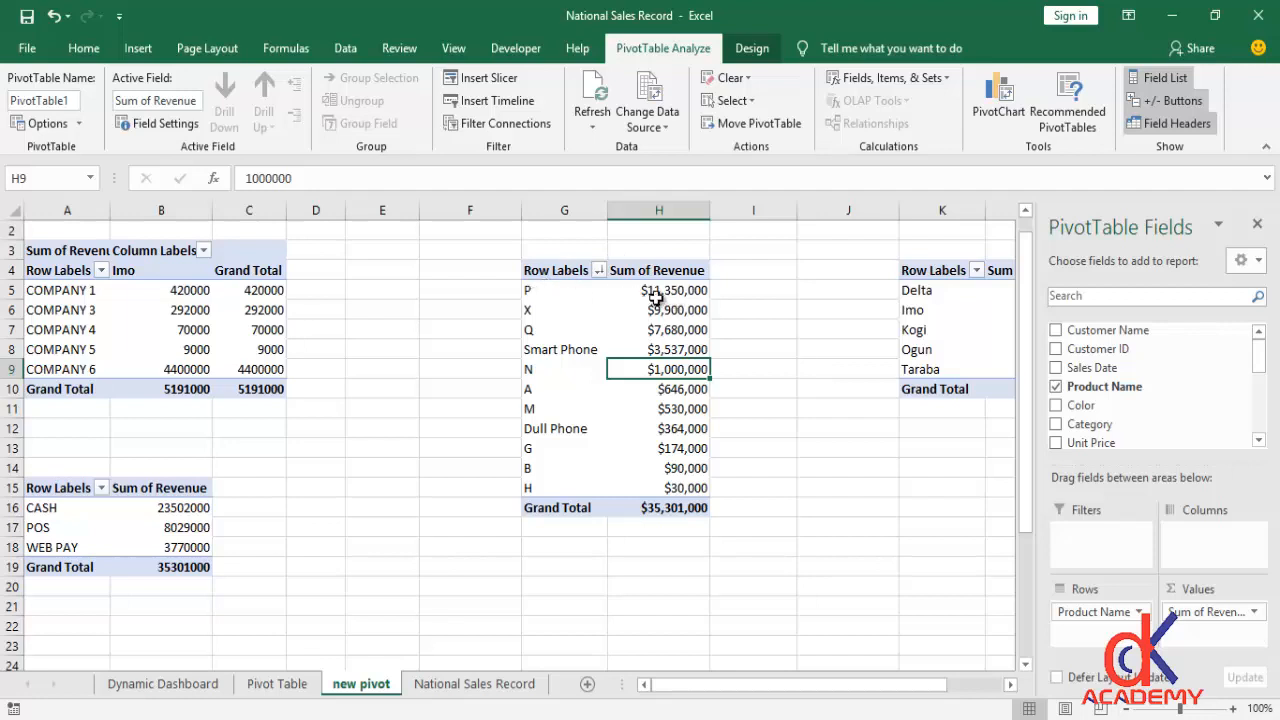
mouse_move(671, 303)
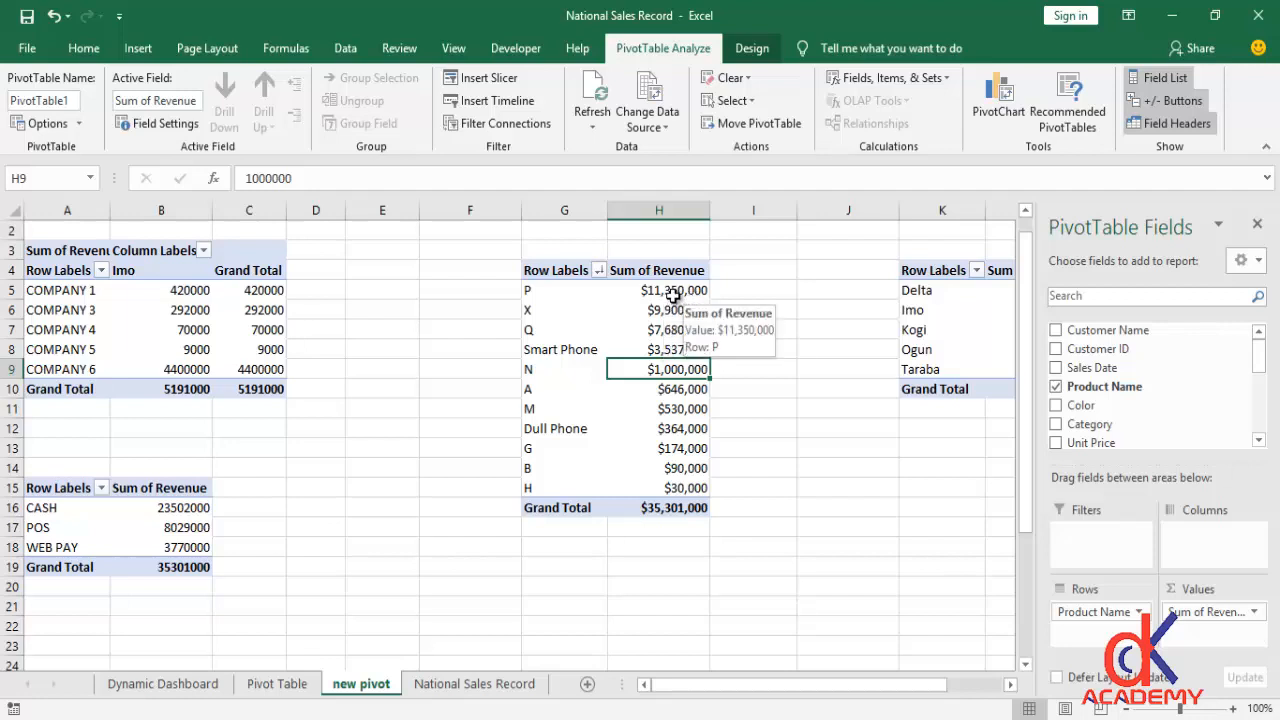
click(686, 296)
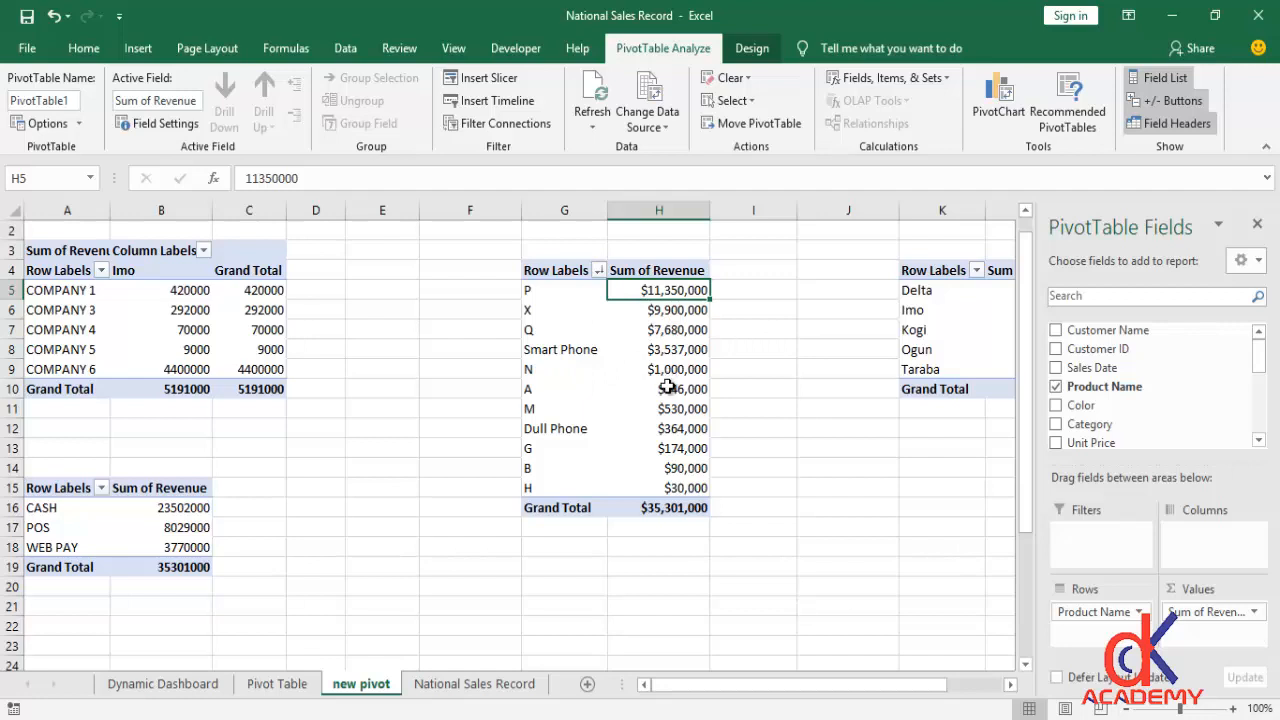
mouse_move(674, 314)
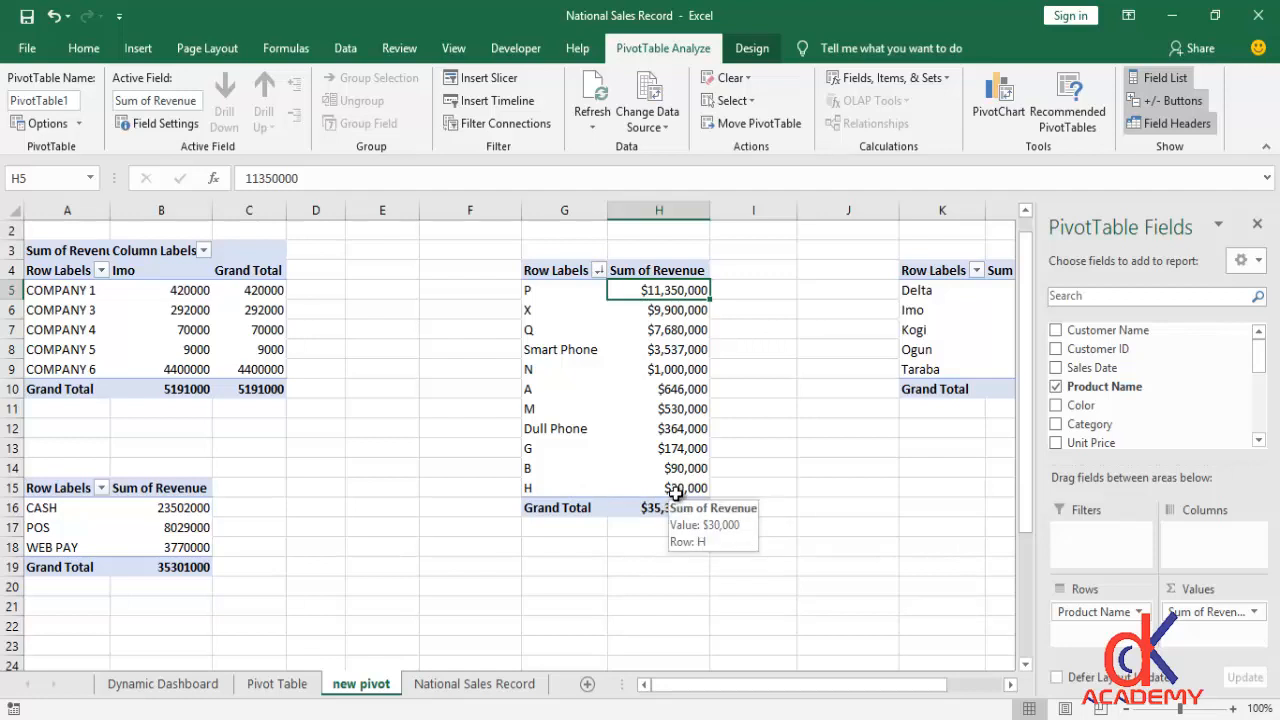
click(682, 312)
right_click(683, 314)
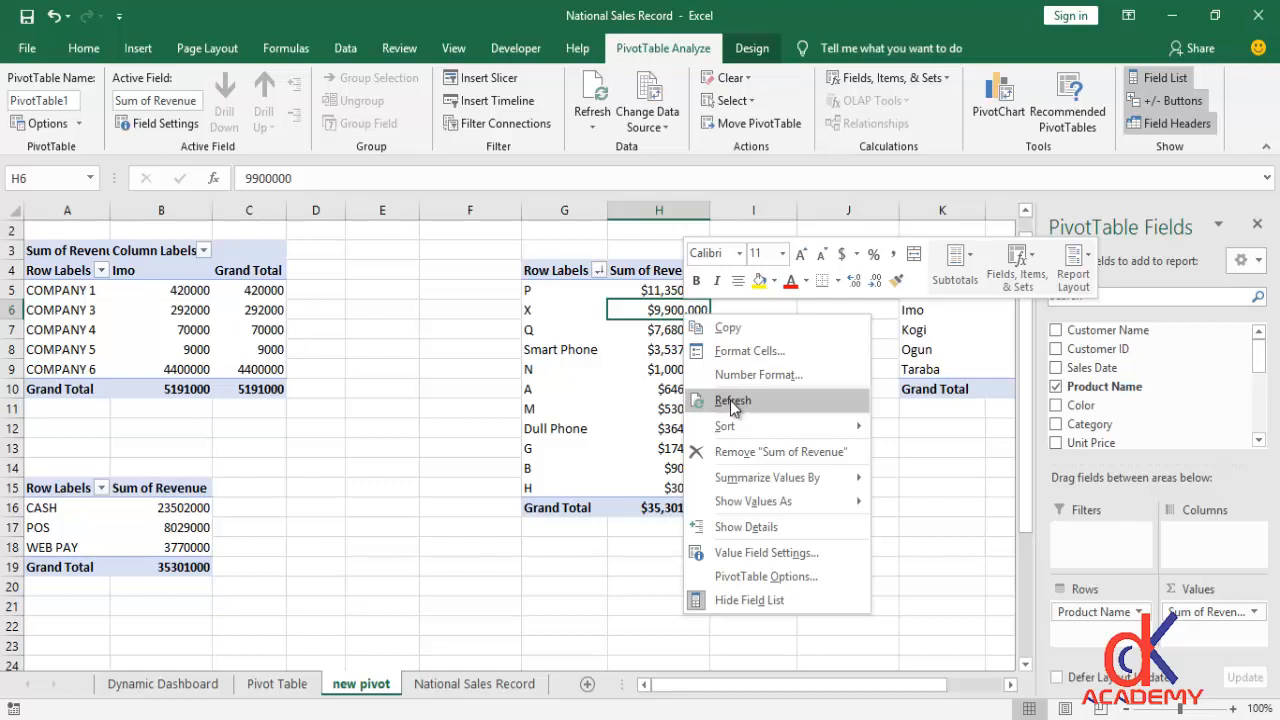
click(579, 396)
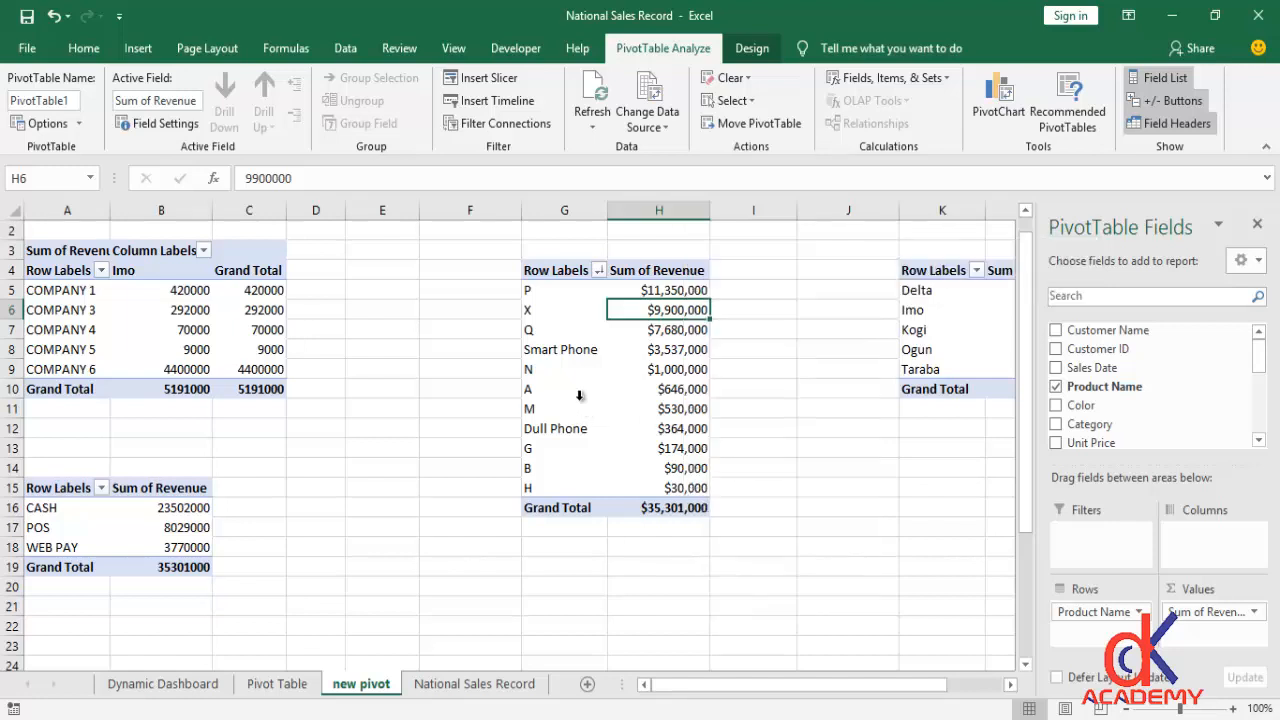
click(661, 390)
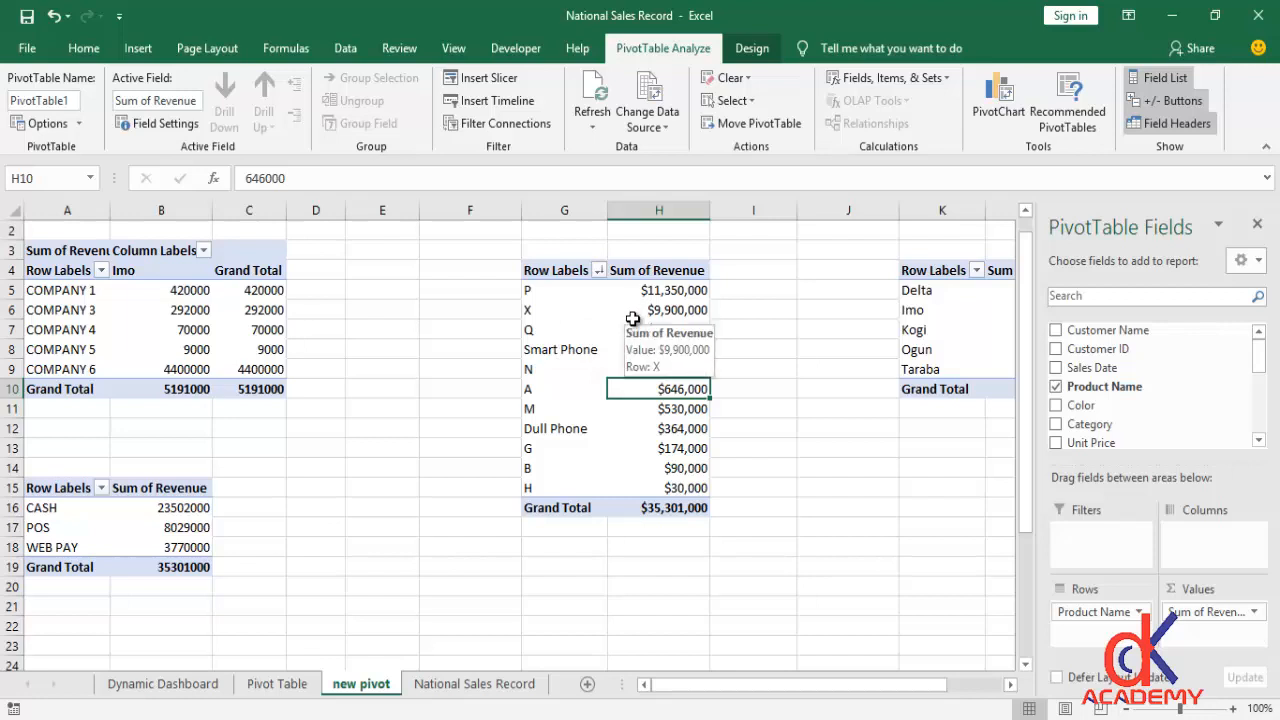
Copy the last record, row 87 of the National Sales Record sheet, into the empty row 88.
click(455, 686)
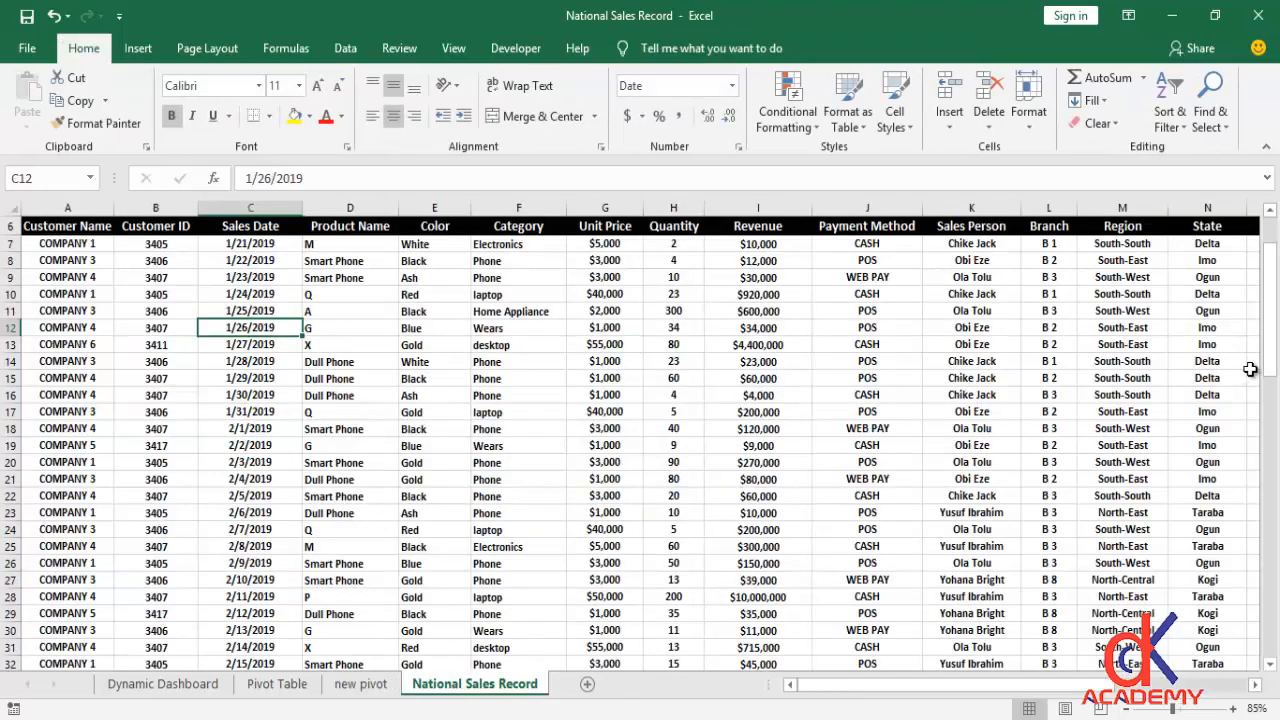
drag(1268, 362, 1226, 665)
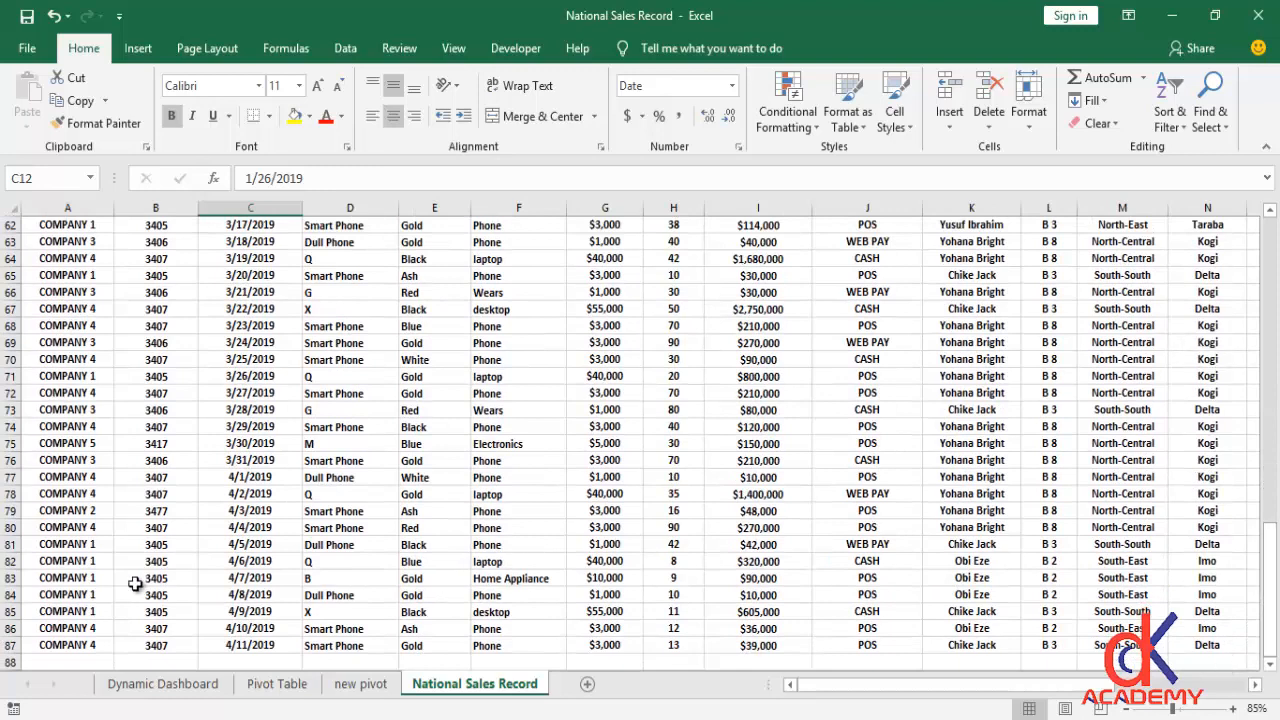
click(10, 645)
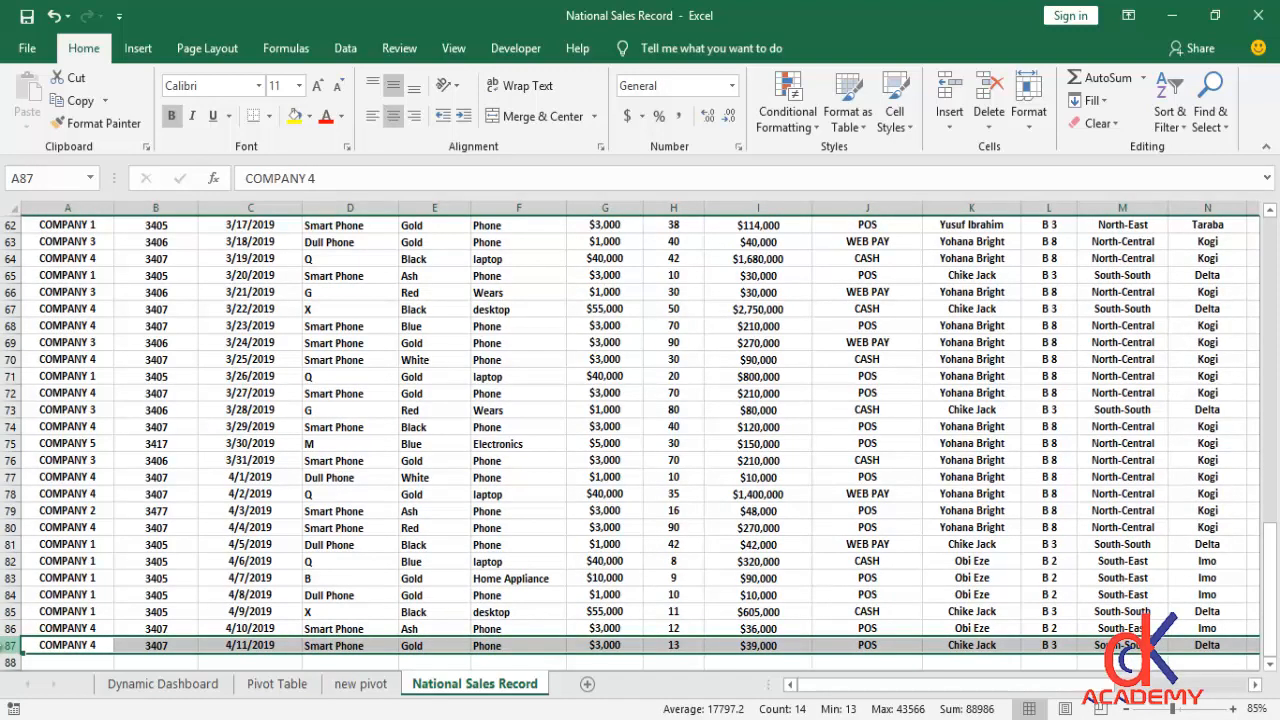
key(ctrl+c)
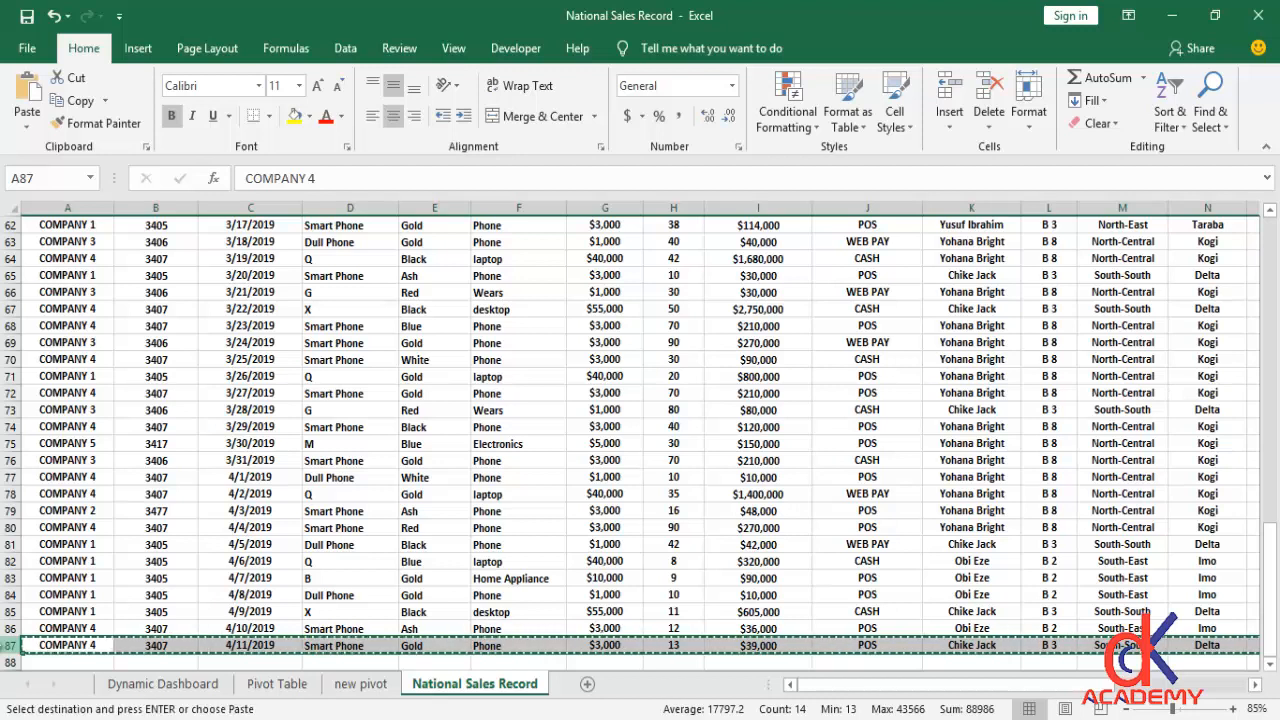
click(8, 662)
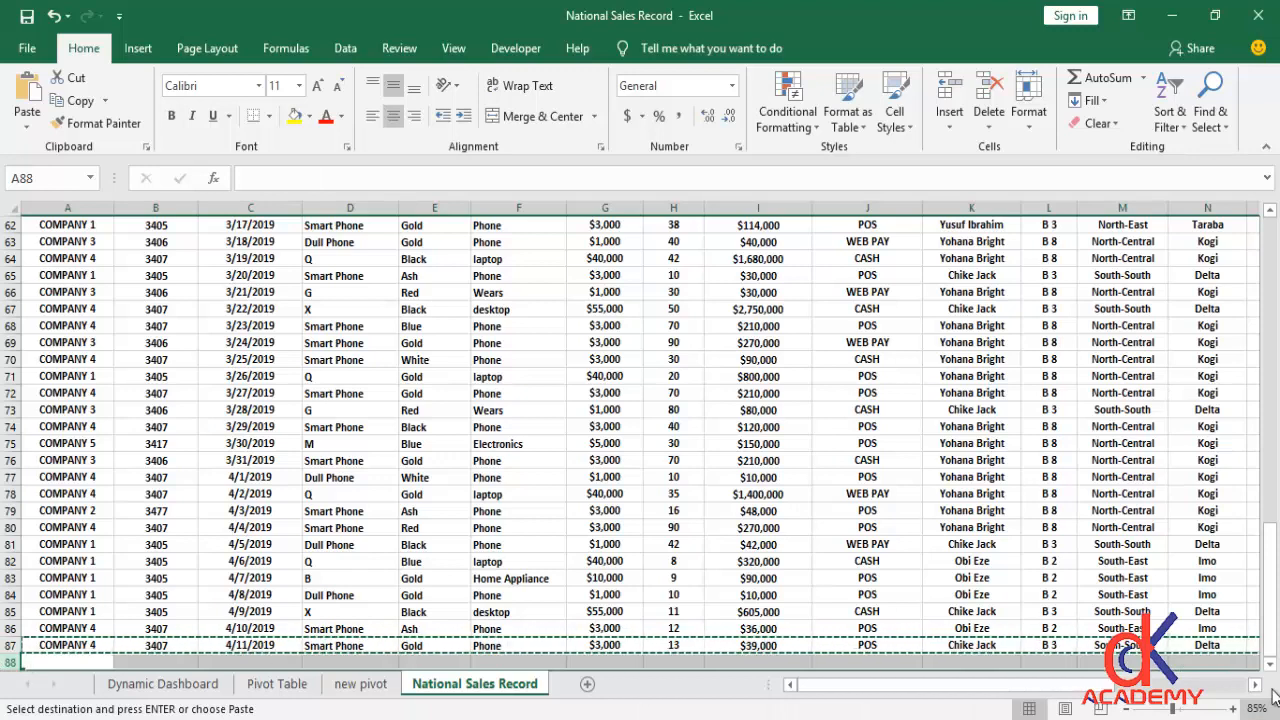
scroll(1270, 668, down, 2)
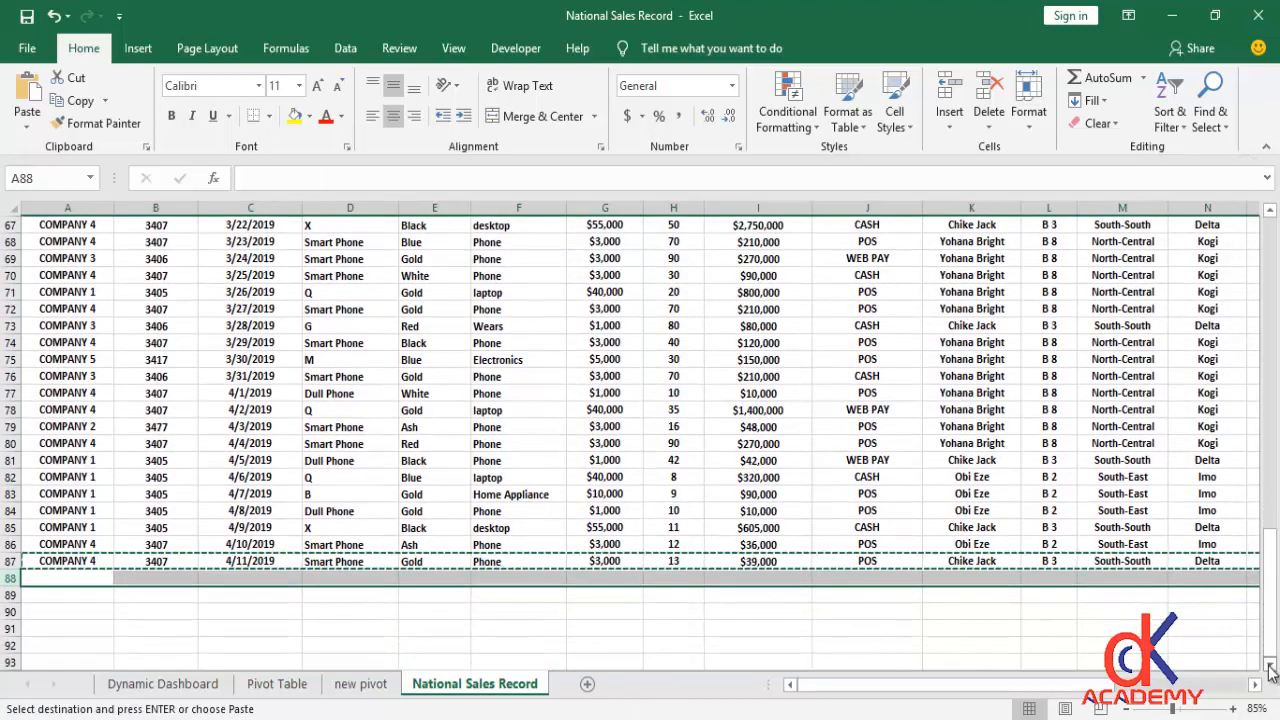
key(ctrl+v)
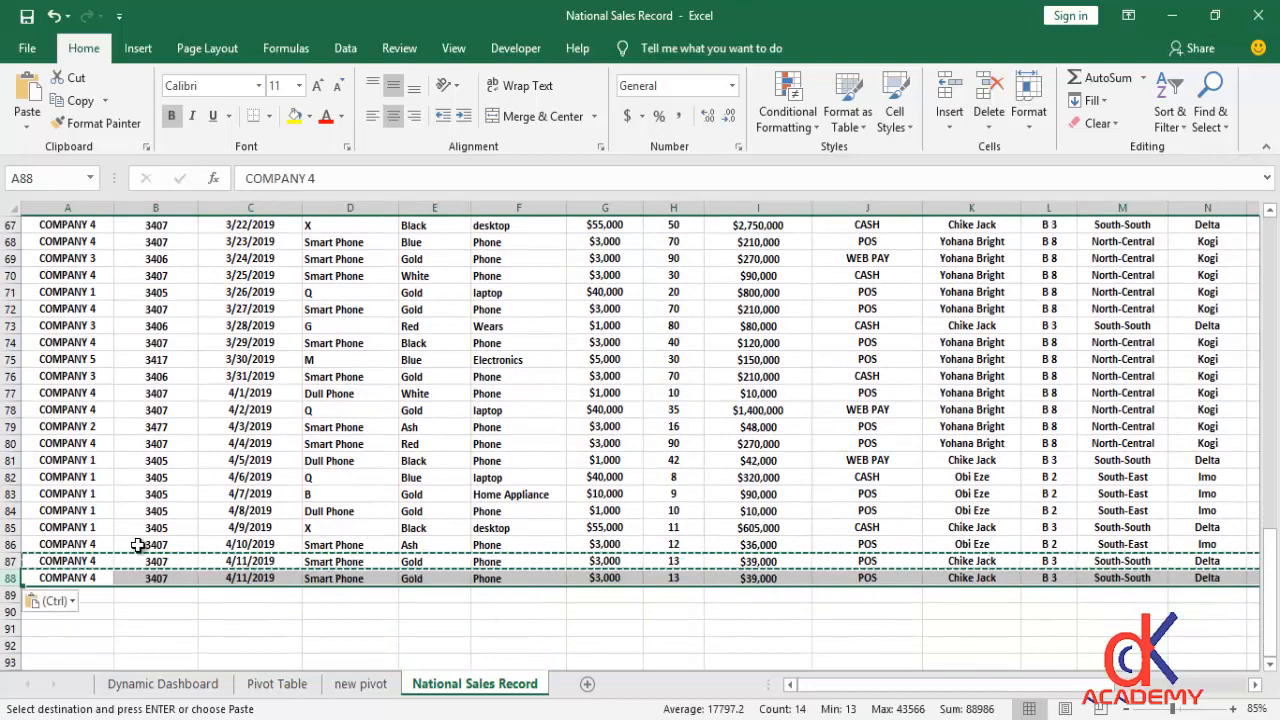
Change the copied record in row 88 to product Dull Phone with a unit price of $1,000.
click(88, 578)
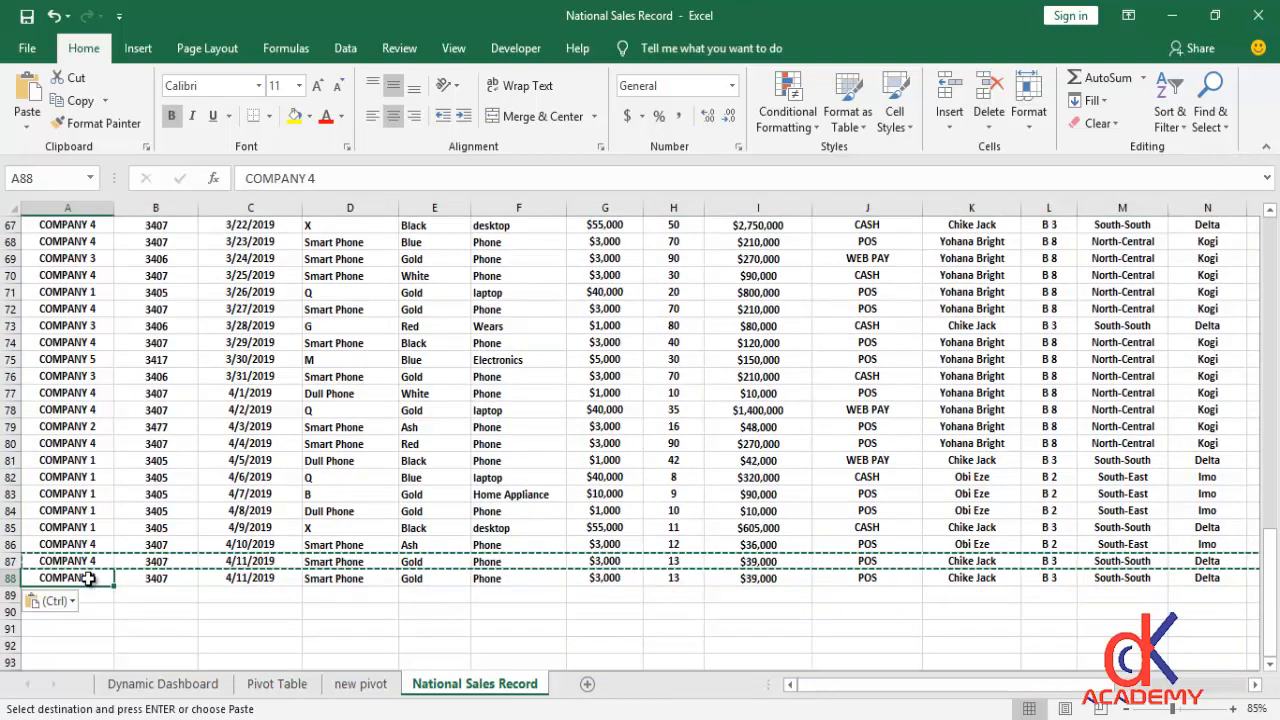
double_click(100, 578)
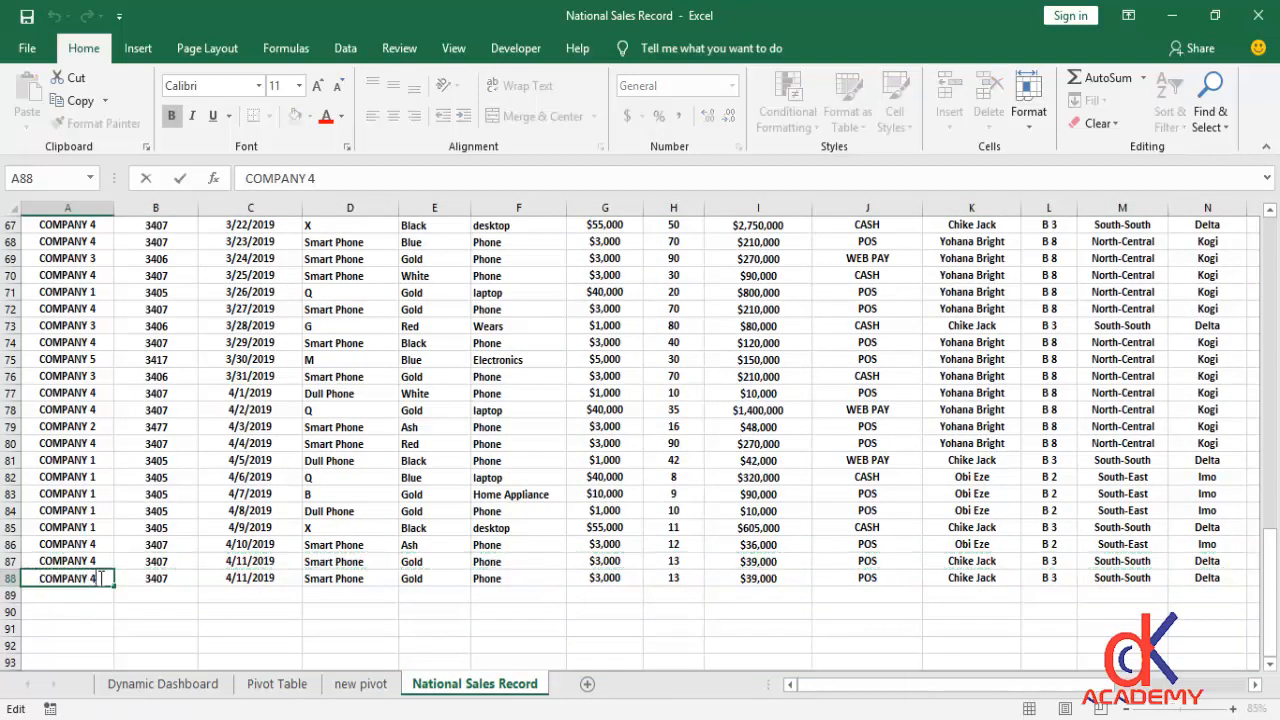
key(Escape)
key(ctrl+z)
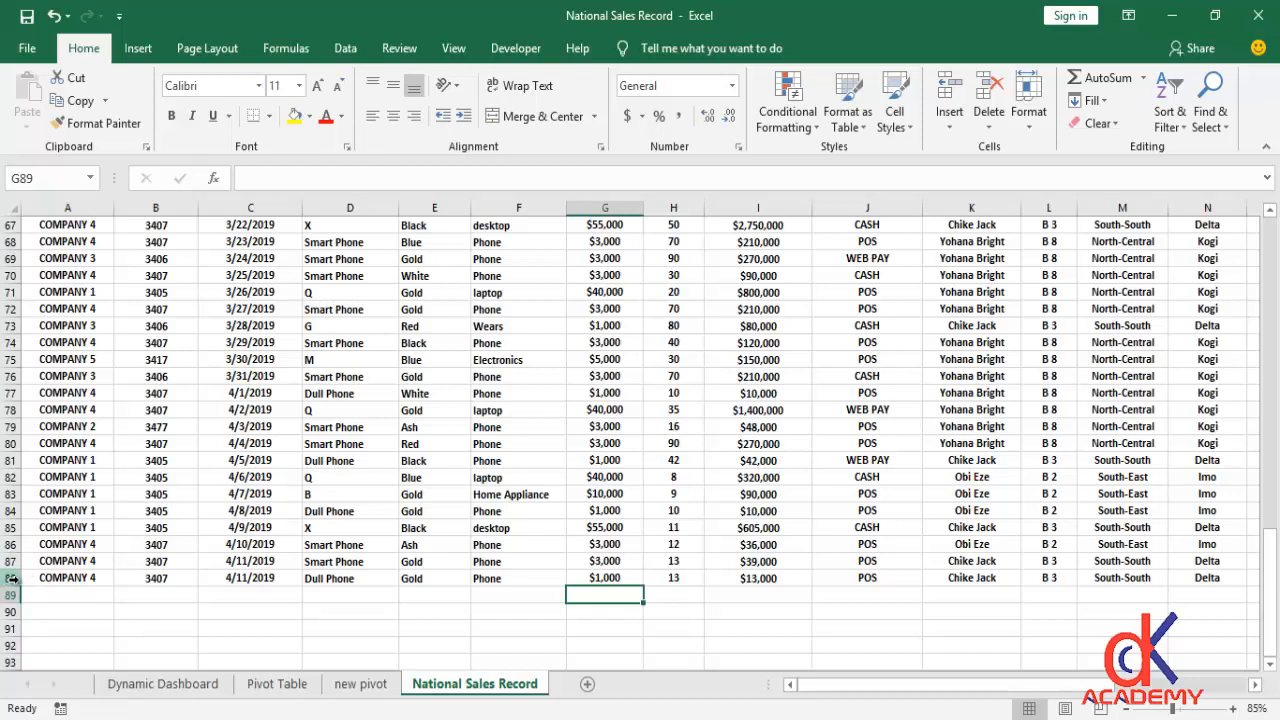
Refresh the product revenue PivotTable on the new pivot sheet.
click(352, 690)
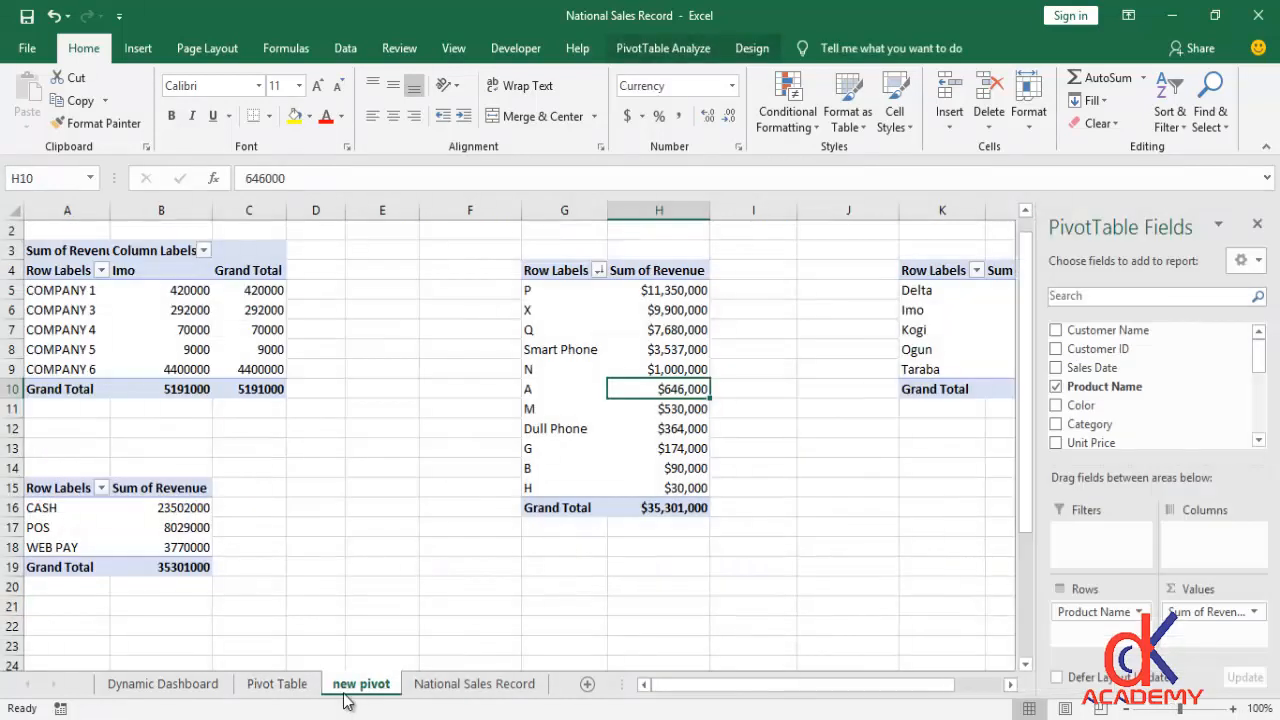
click(655, 349)
click(693, 333)
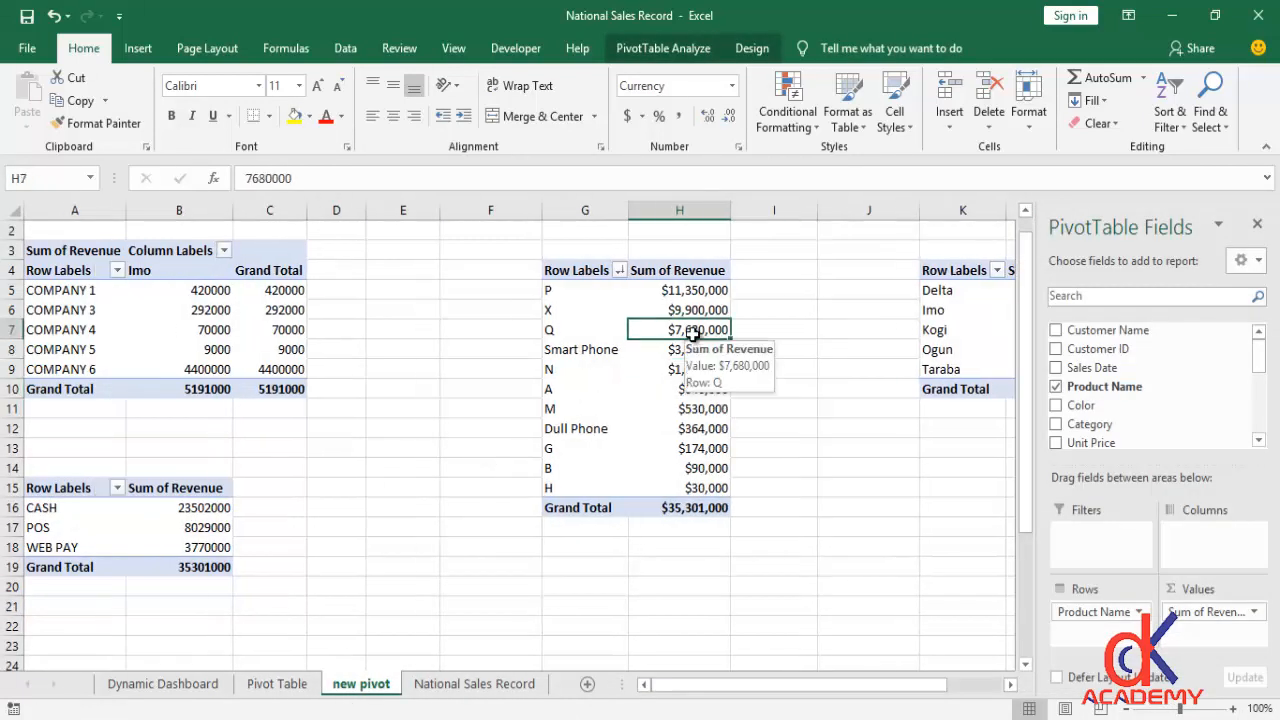
right_click(694, 337)
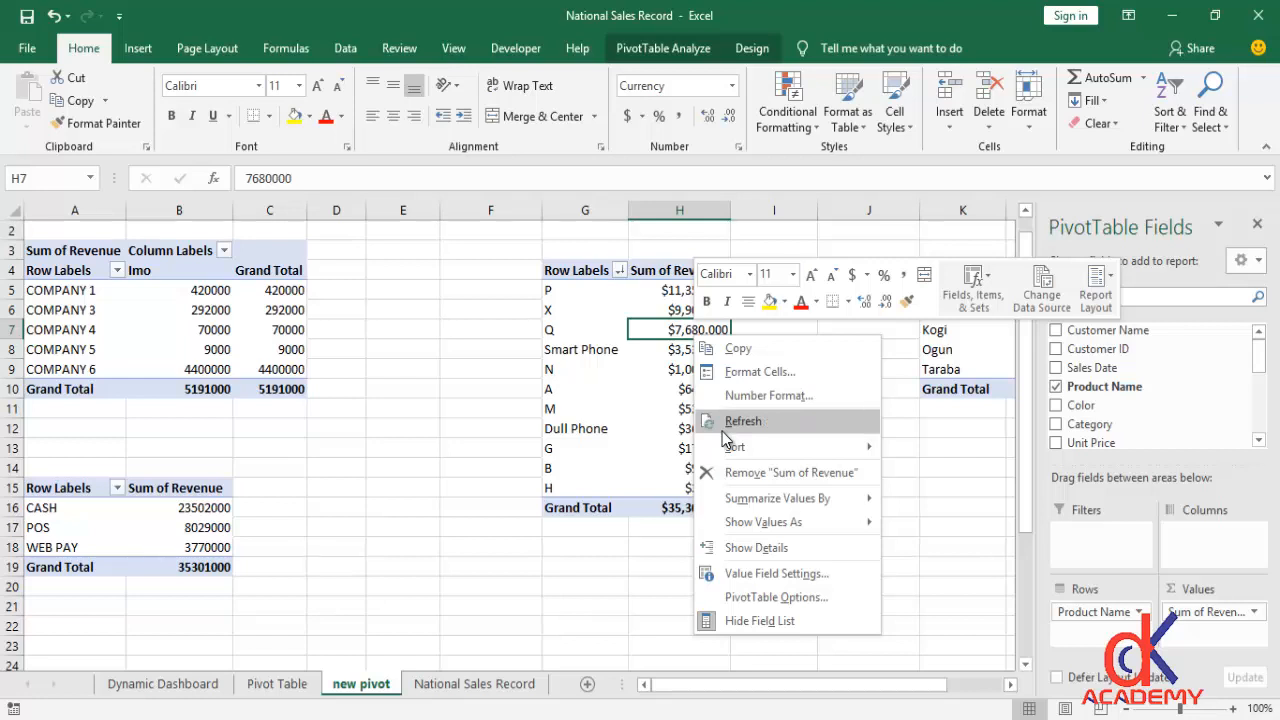
click(672, 416)
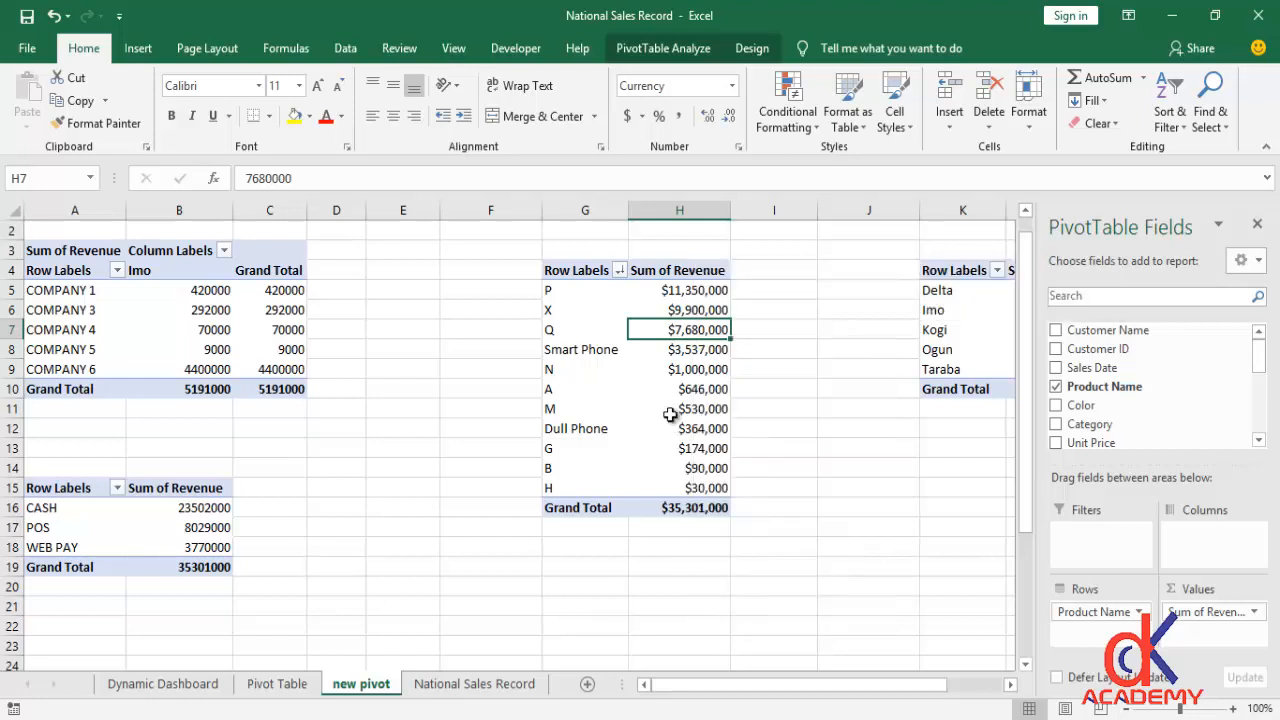
Extend the product revenue PivotTable's data source to 'National Sales Record'!$A$6:$N$88 so it includes the added record.
click(663, 47)
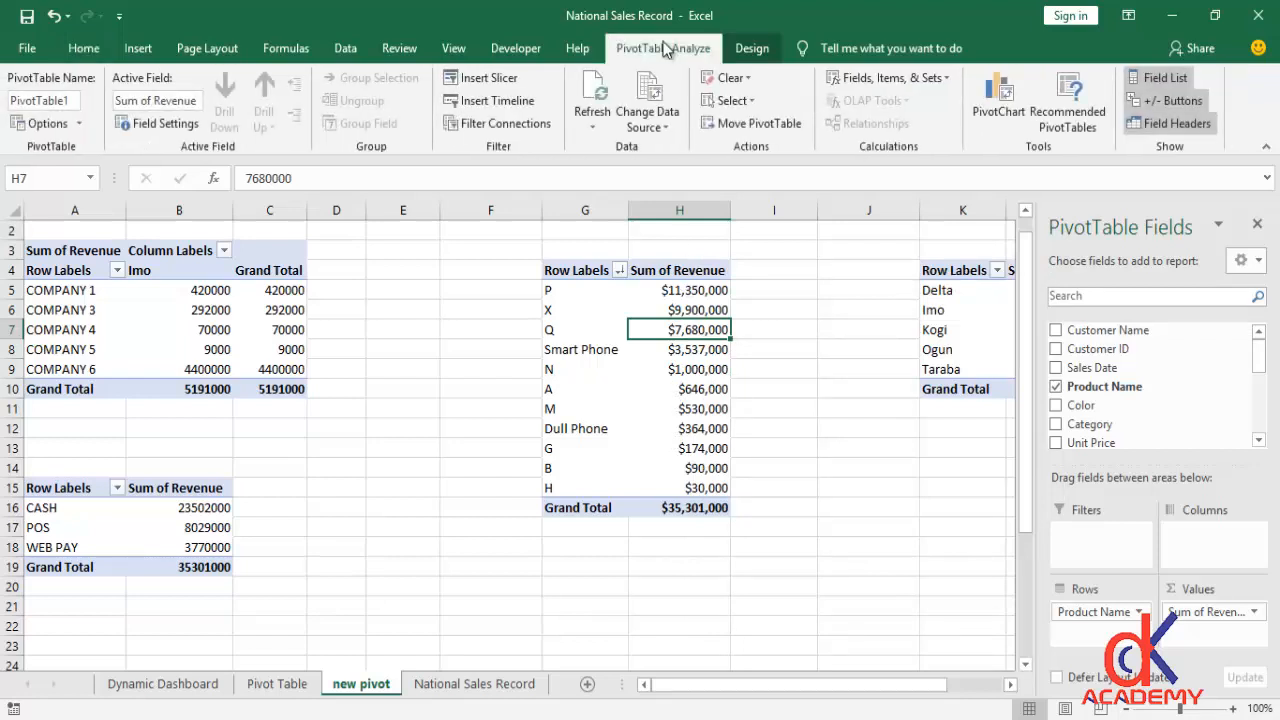
click(646, 110)
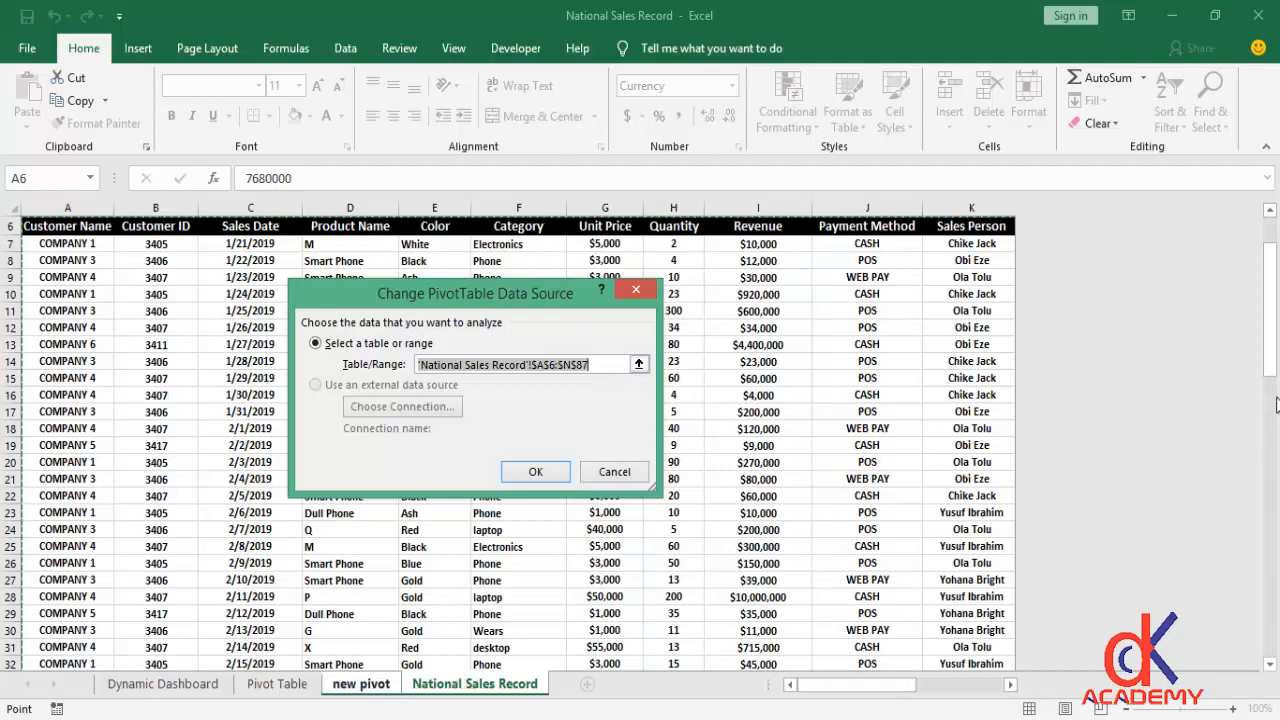
drag(1277, 403, 1226, 668)
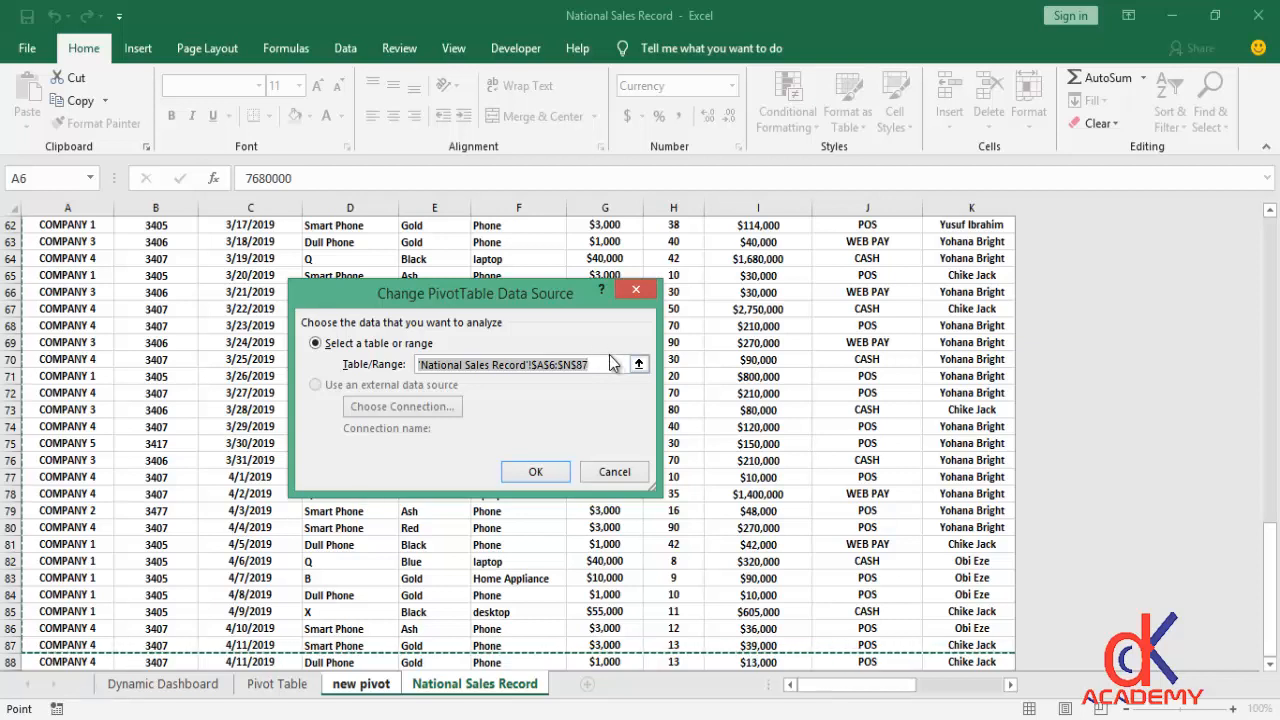
click(597, 364)
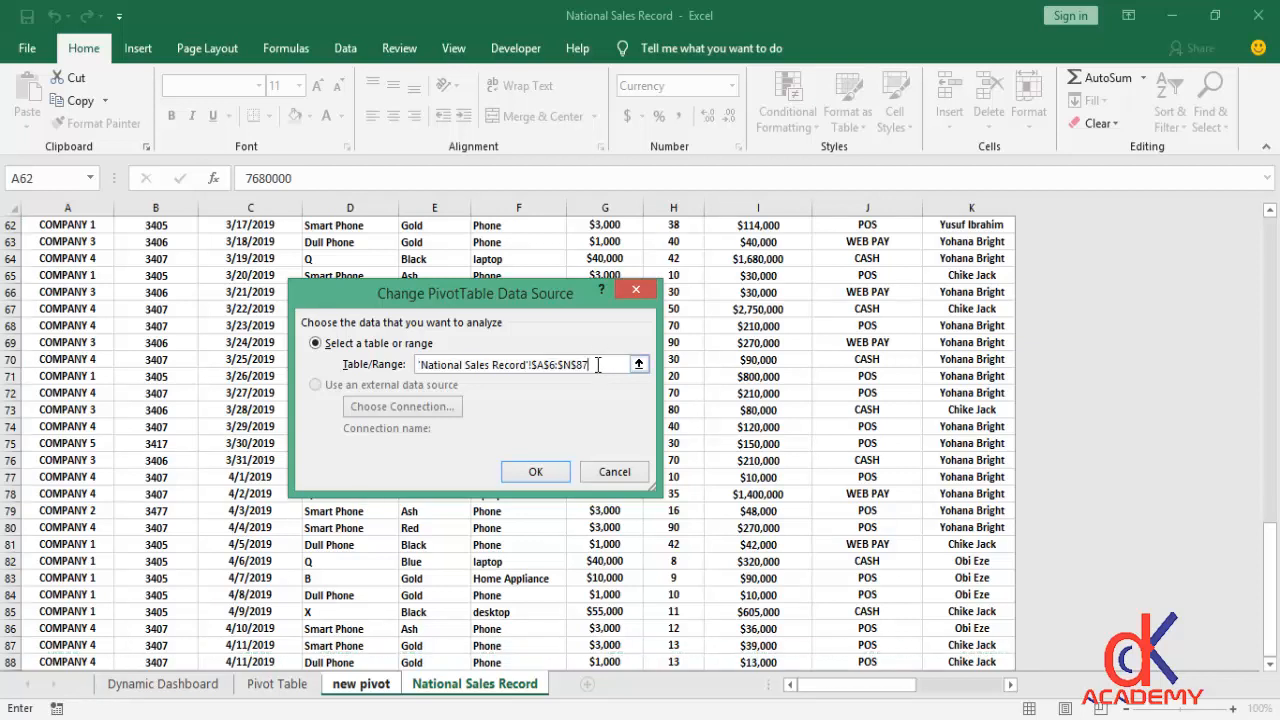
key(BackSpace)
text(8)
click(533, 474)
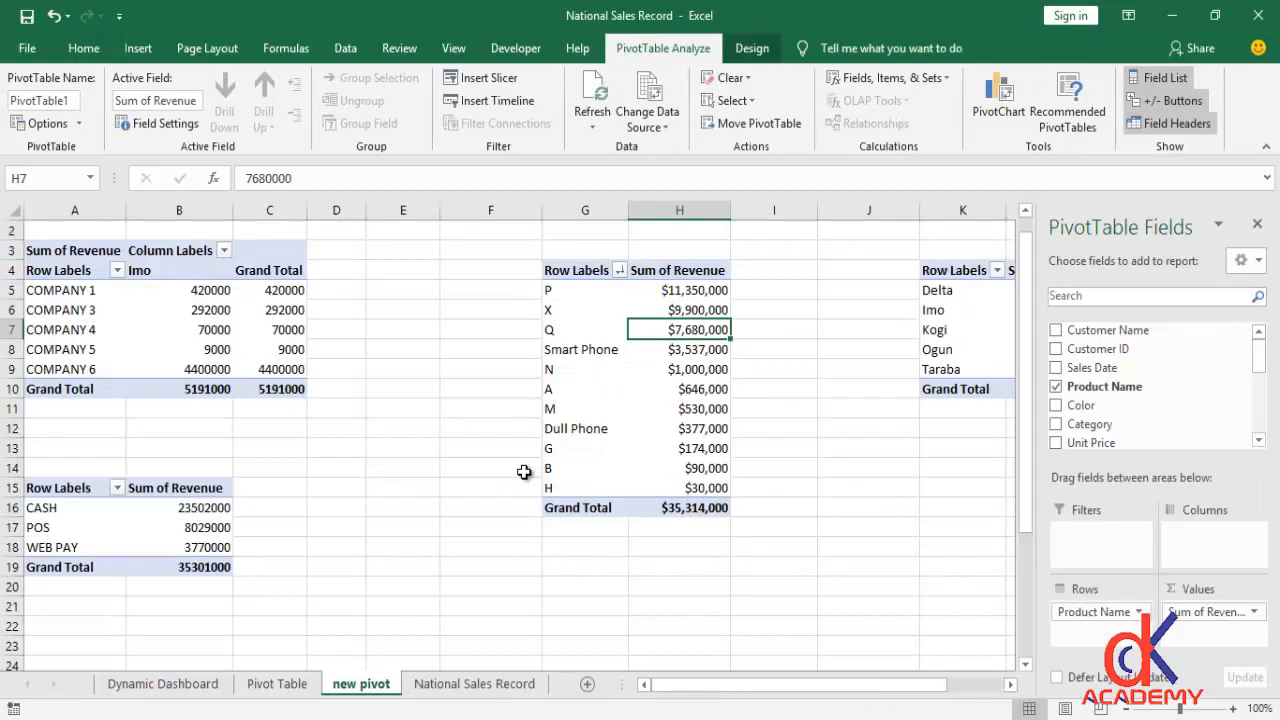
Check the last records on the National Sales Record sheet and refresh the product revenue PivotTable on the new pivot sheet.
click(490, 683)
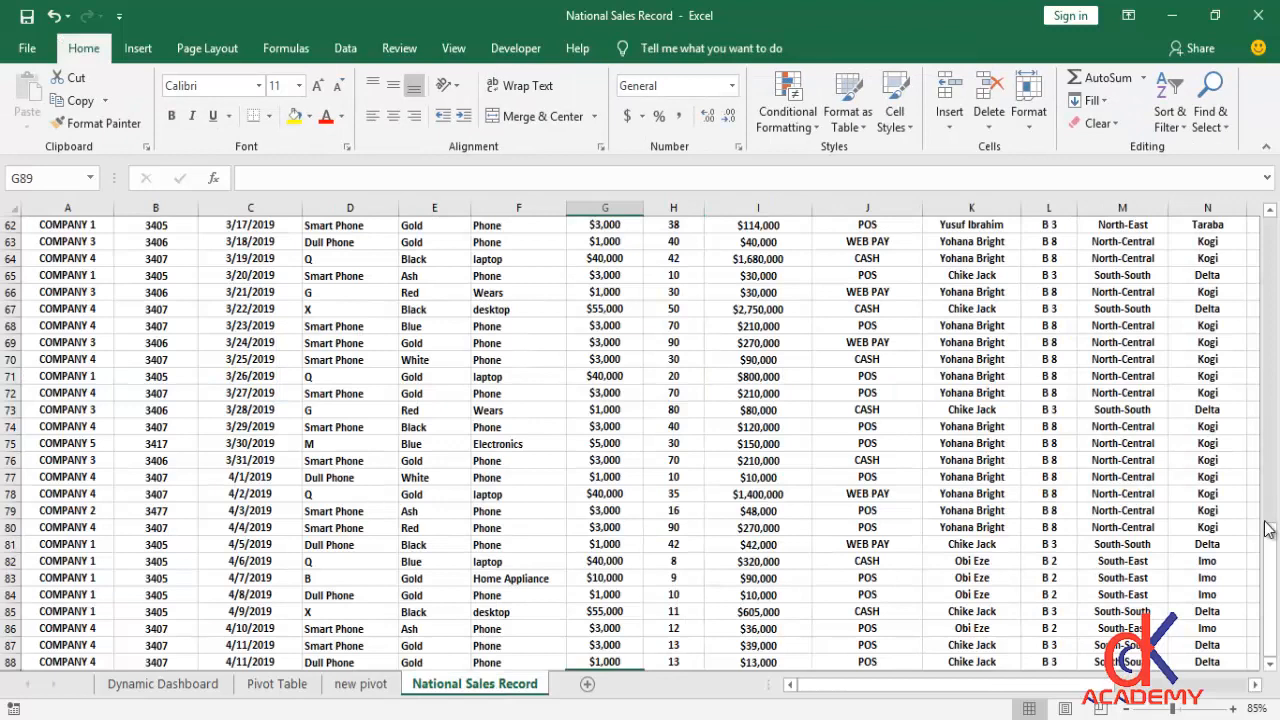
drag(1270, 535, 1252, 580)
click(370, 690)
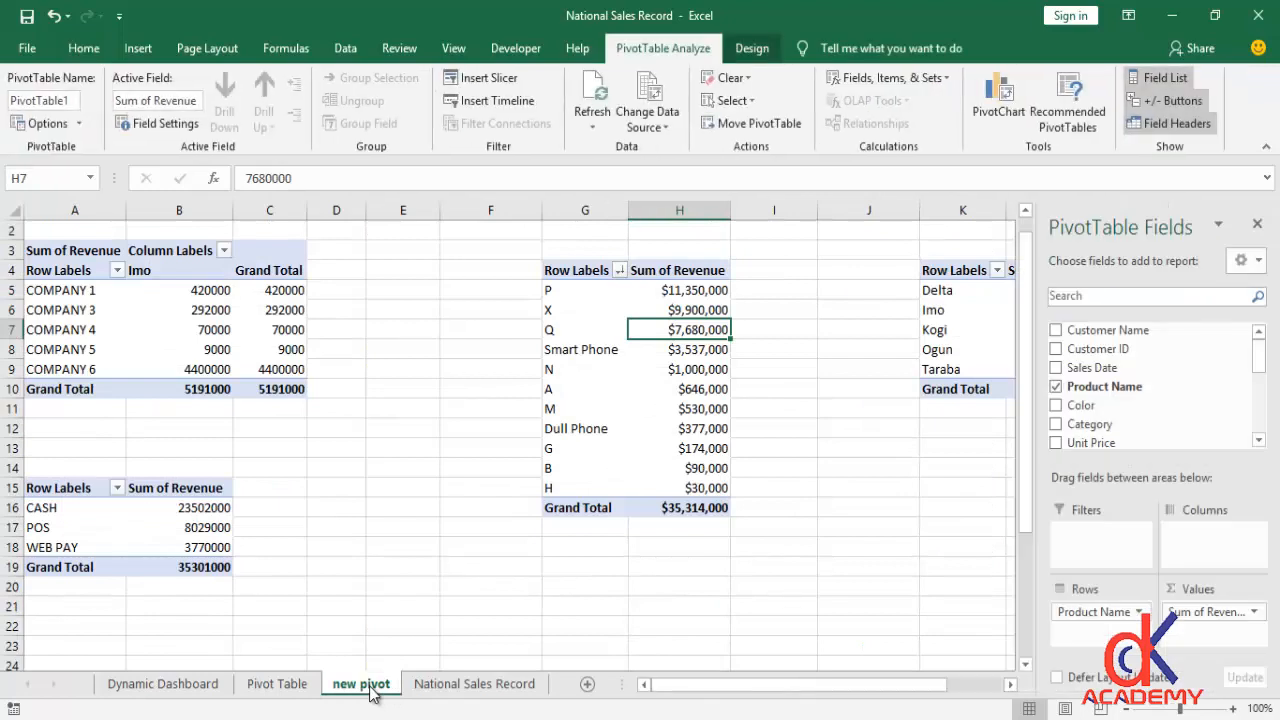
right_click(707, 377)
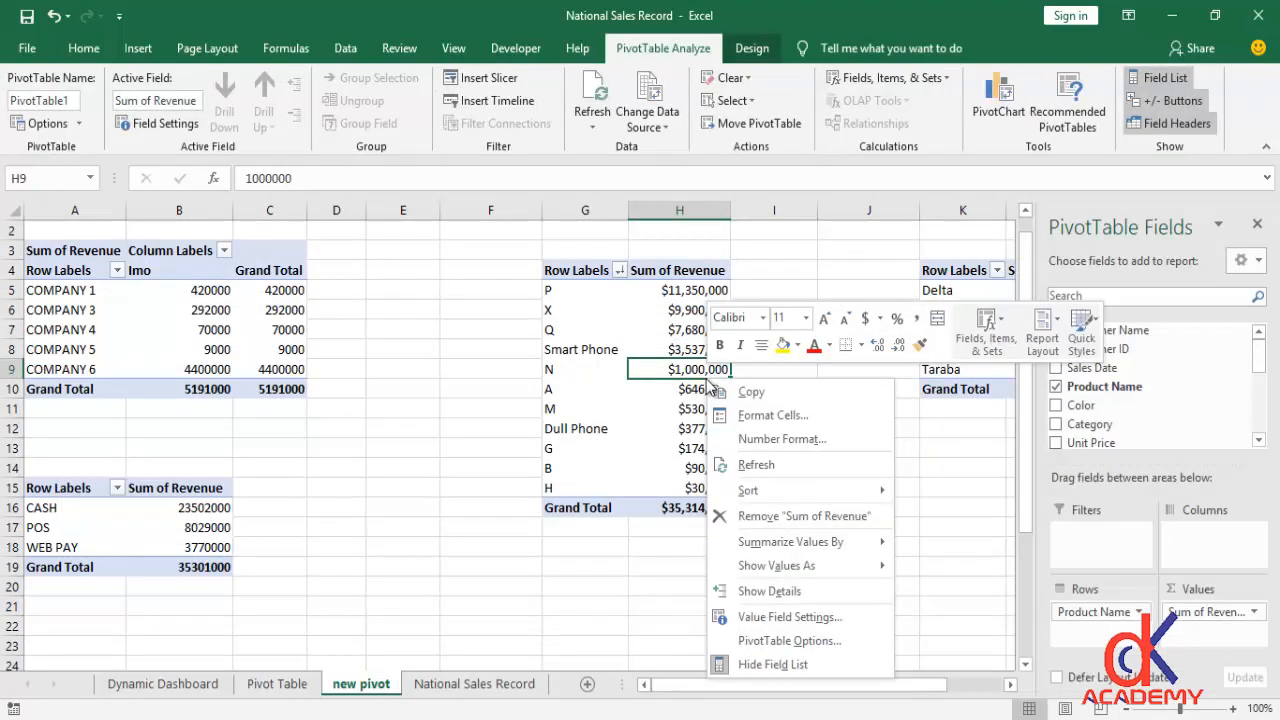
click(745, 465)
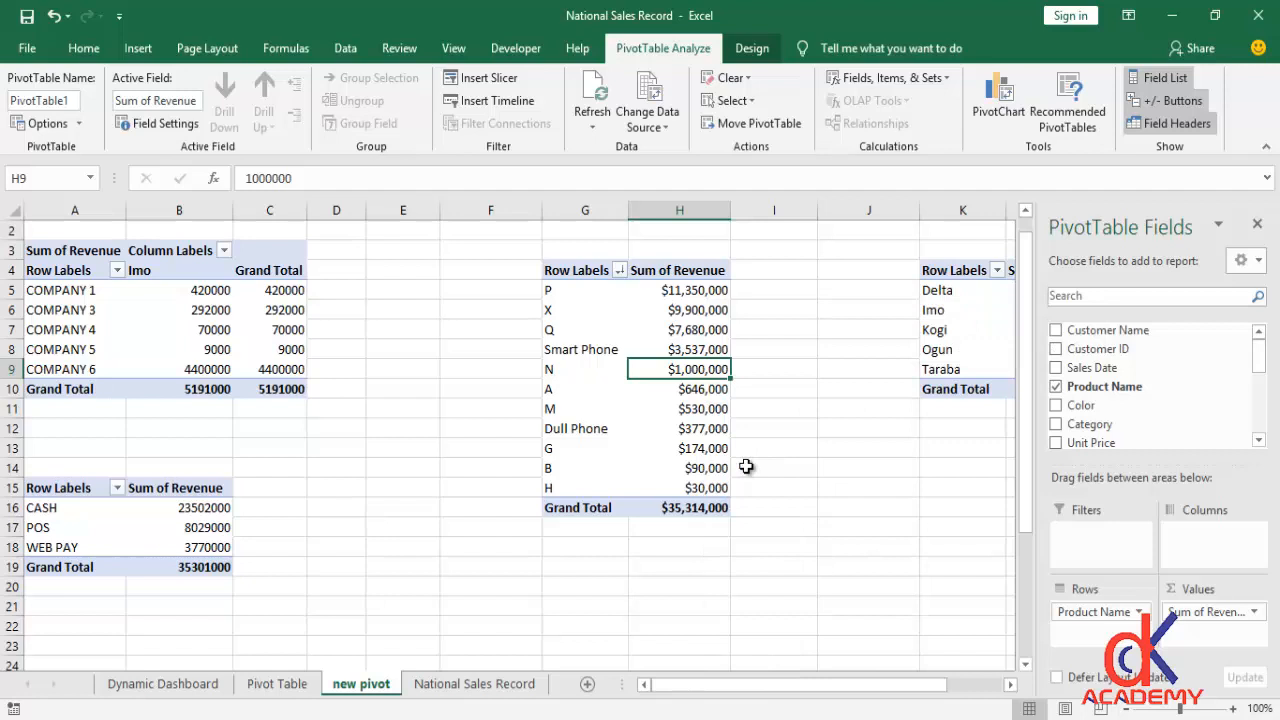
click(702, 414)
right_click(702, 414)
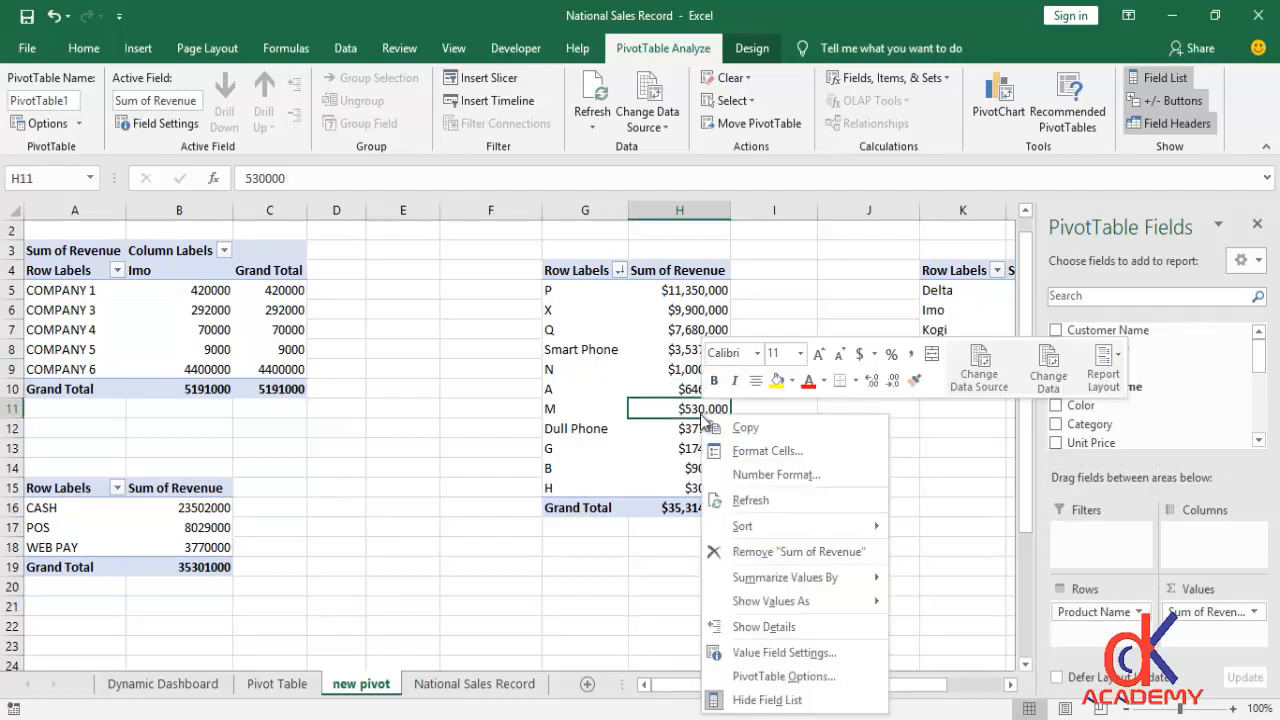
click(745, 502)
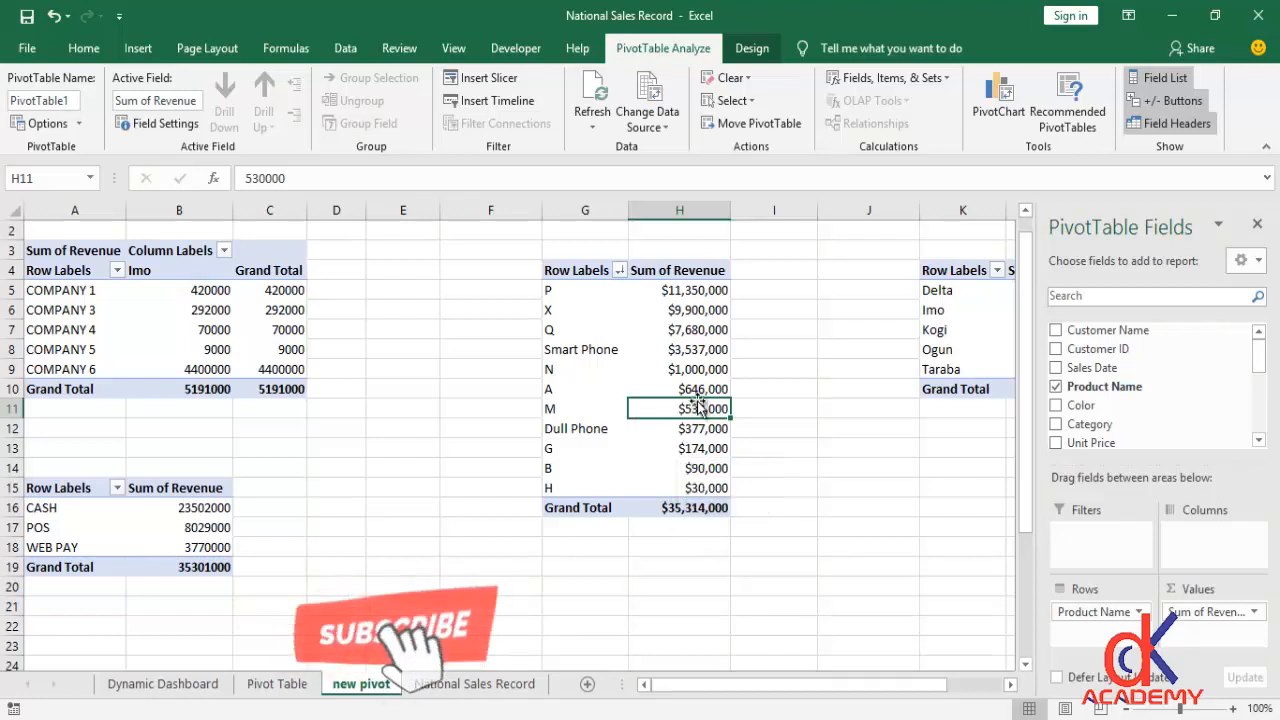
Examine the Summarize Values By options for the revenue values of the product PivotTable.
click(697, 368)
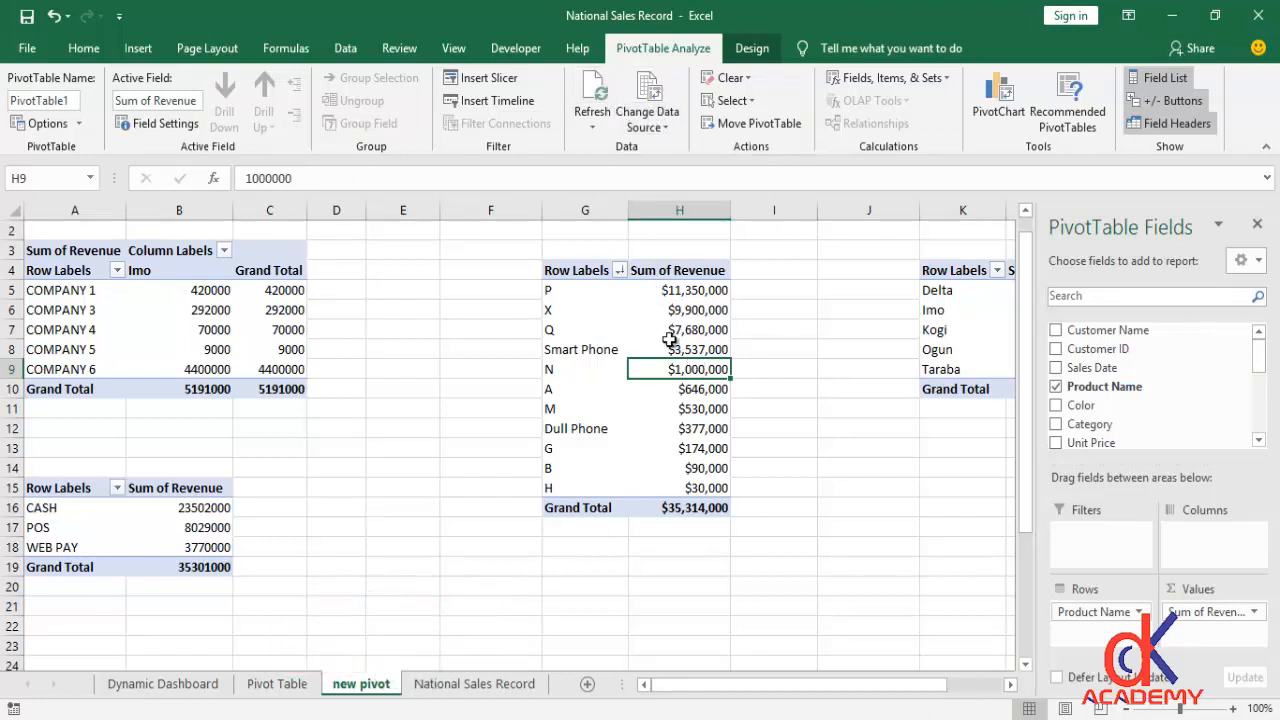
mouse_move(669, 340)
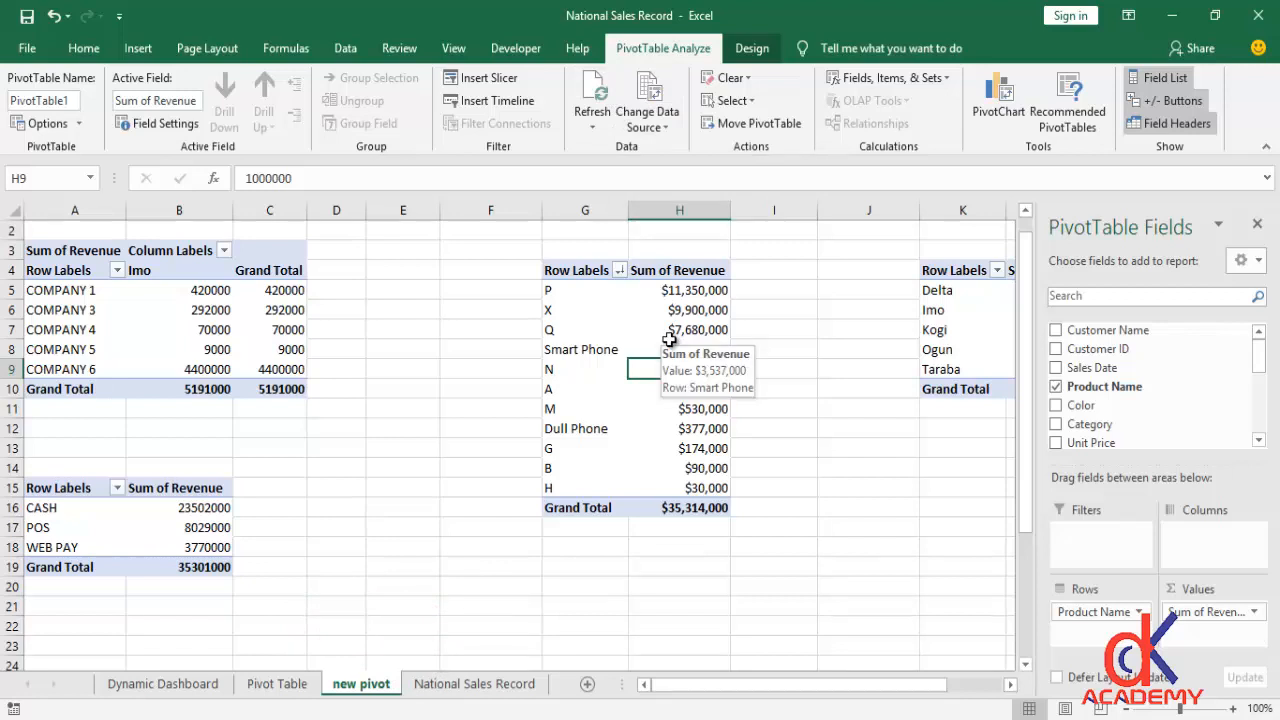
click(690, 331)
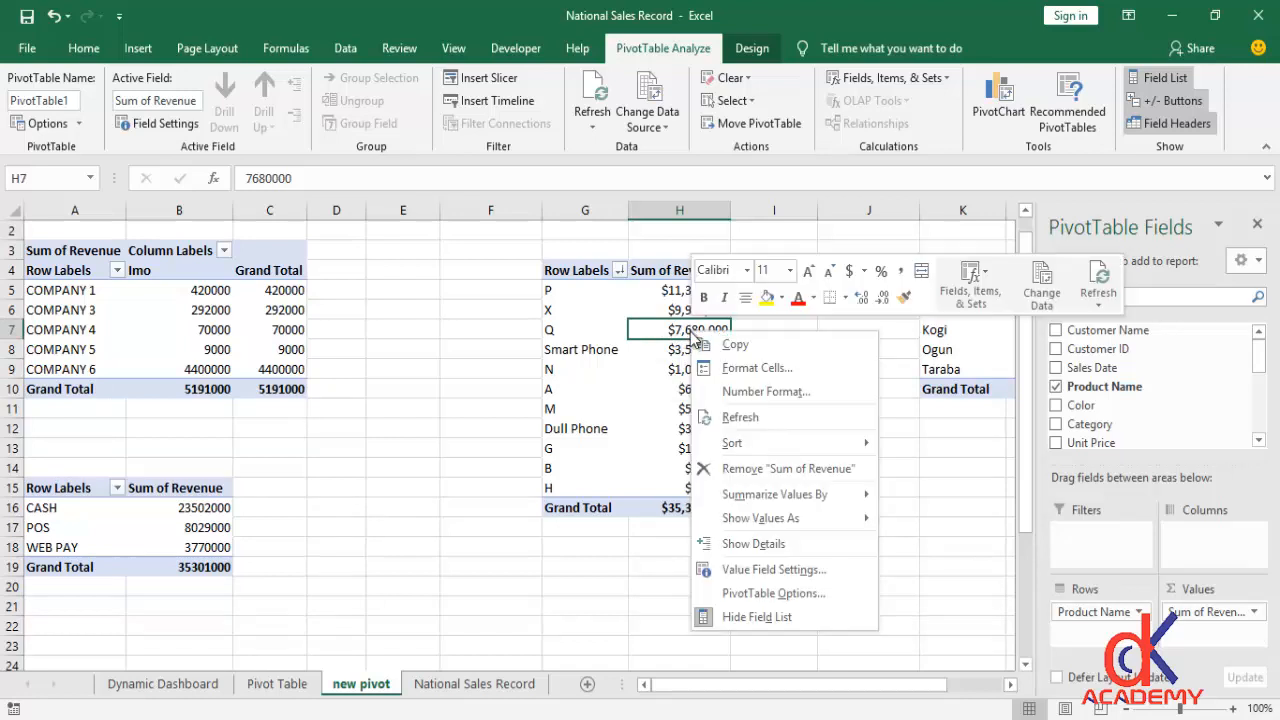
right_click(690, 331)
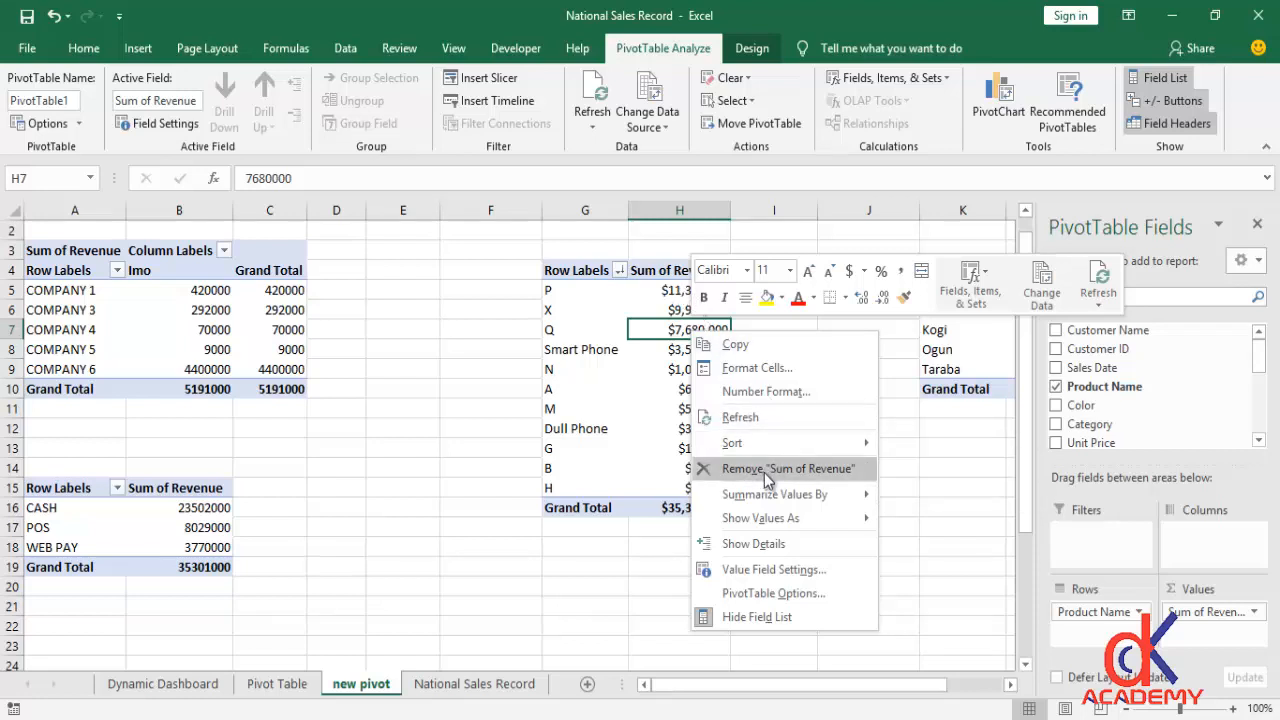
mouse_move(750, 500)
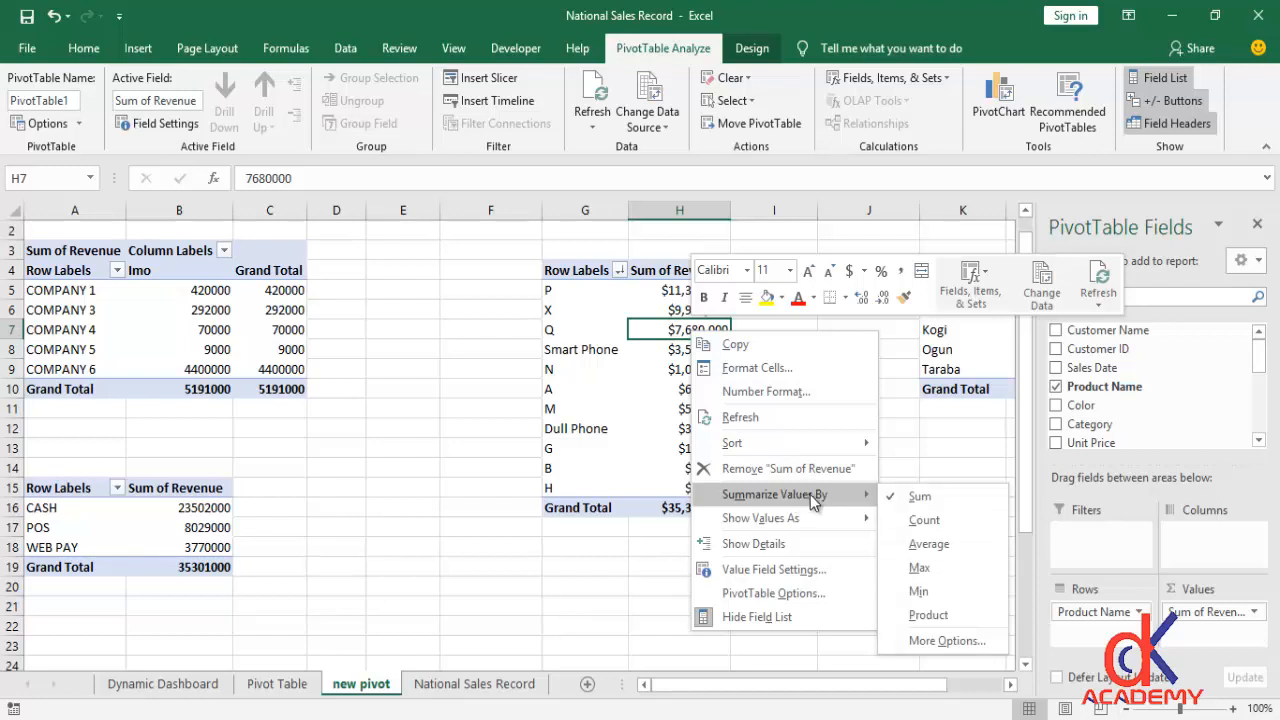
click(632, 526)
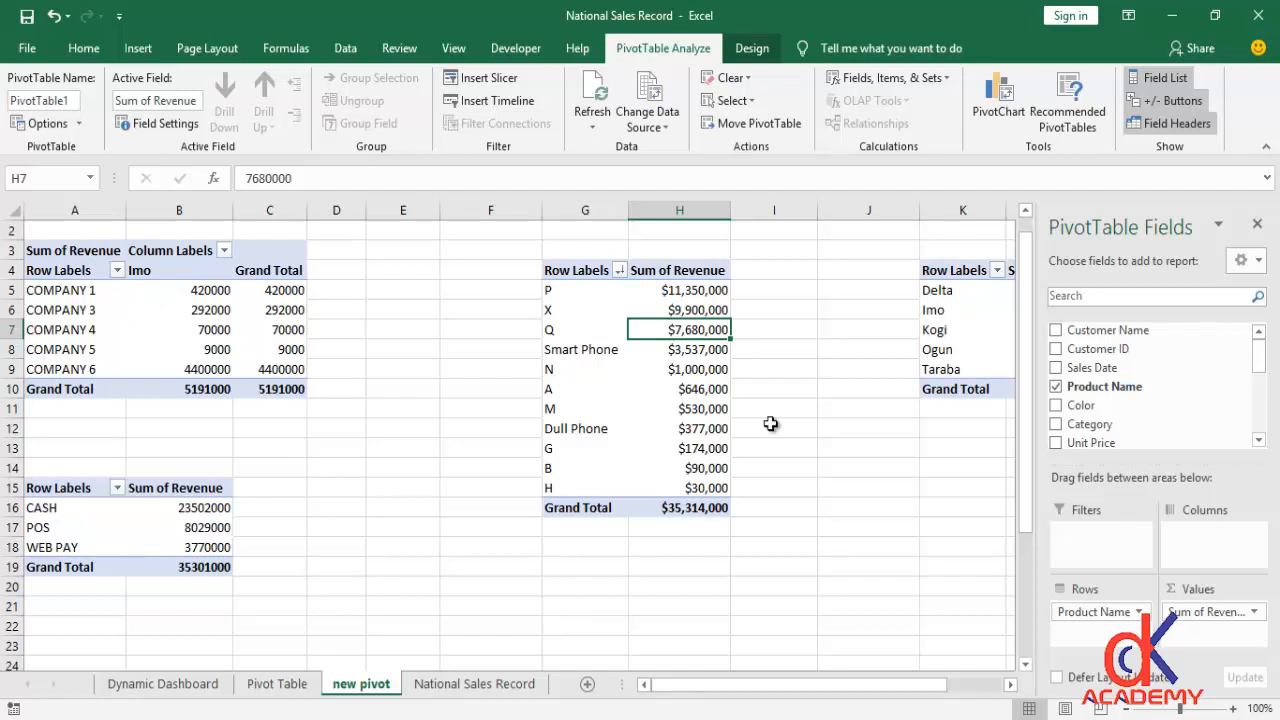
Summarize the product PivotTable's revenue values by Count.
click(710, 311)
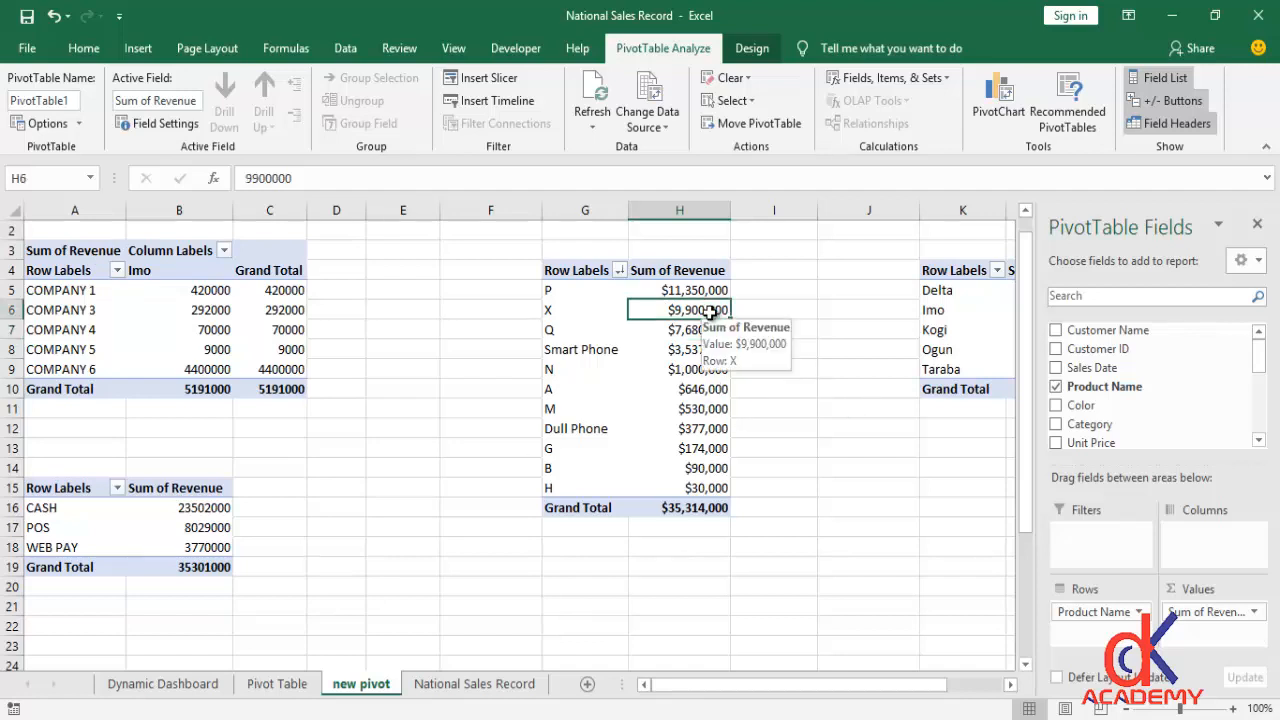
right_click(710, 311)
mouse_move(799, 477)
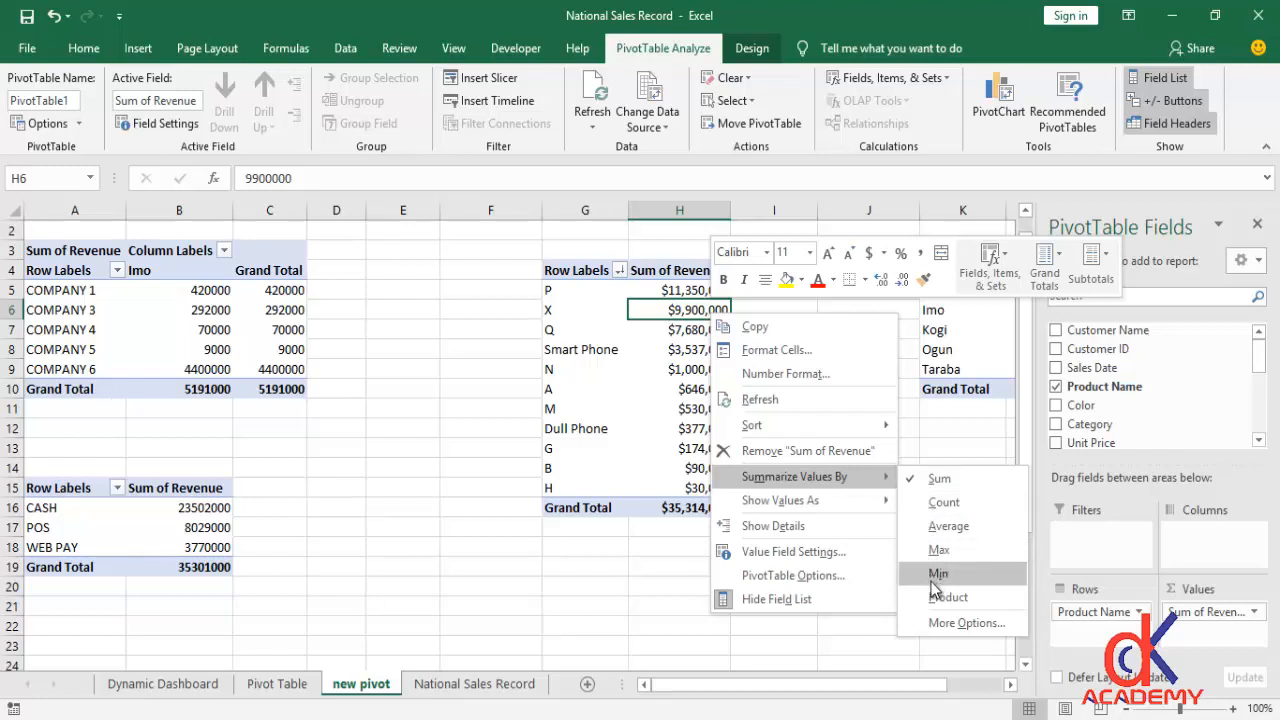
click(921, 503)
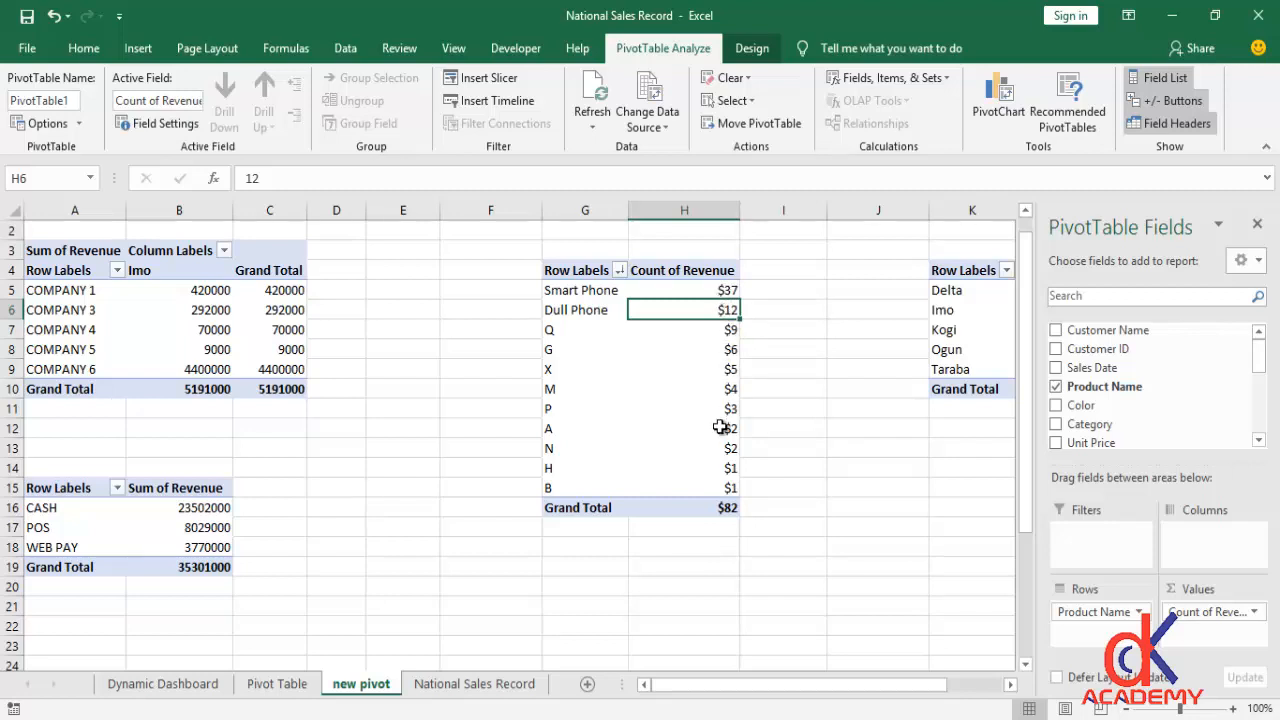
Show the product PivotTable's Count of Revenue values as % of Grand Total.
right_click(719, 290)
mouse_move(892, 475)
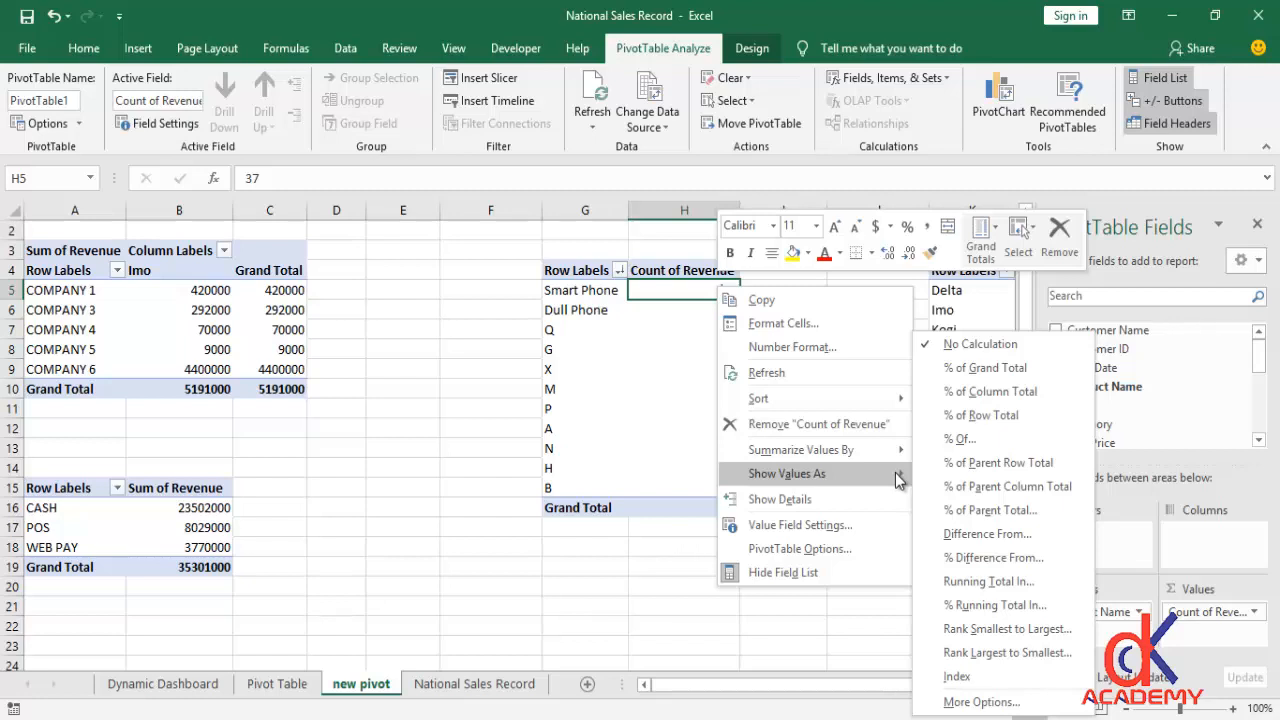
click(976, 375)
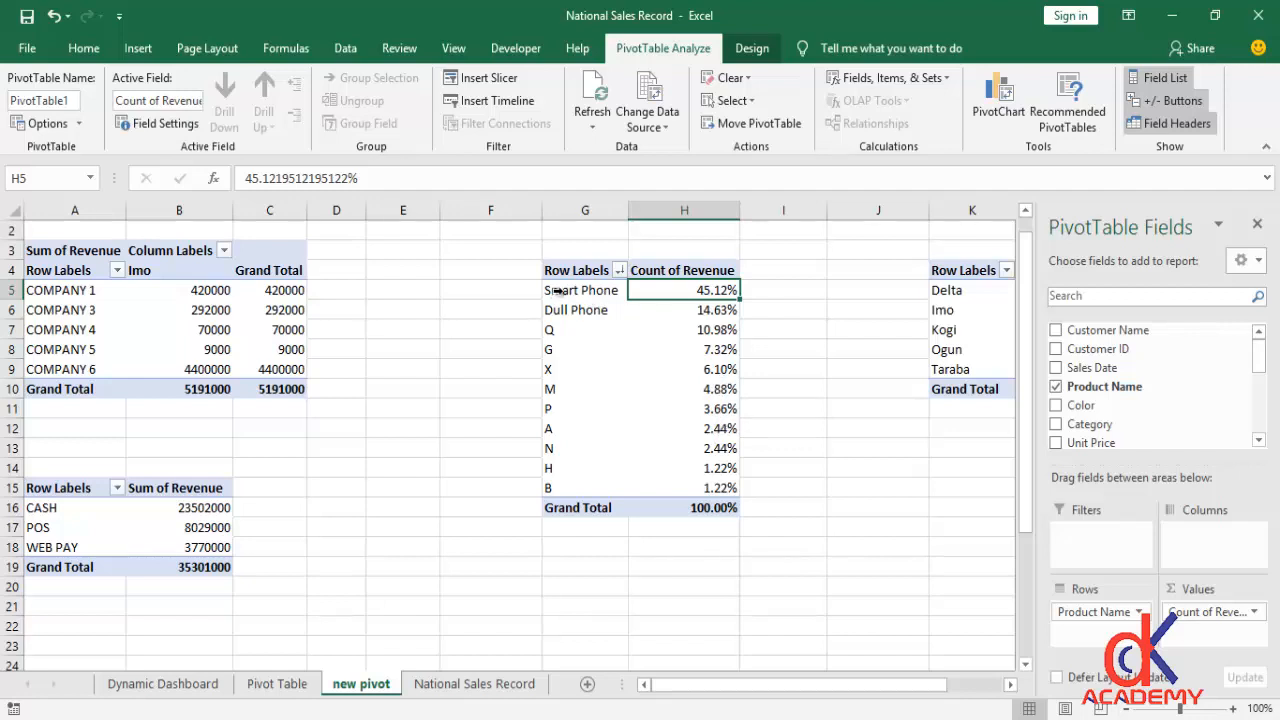
Remove the percentage display from the product PivotTable's values and summarize revenue by Sum again.
right_click(681, 292)
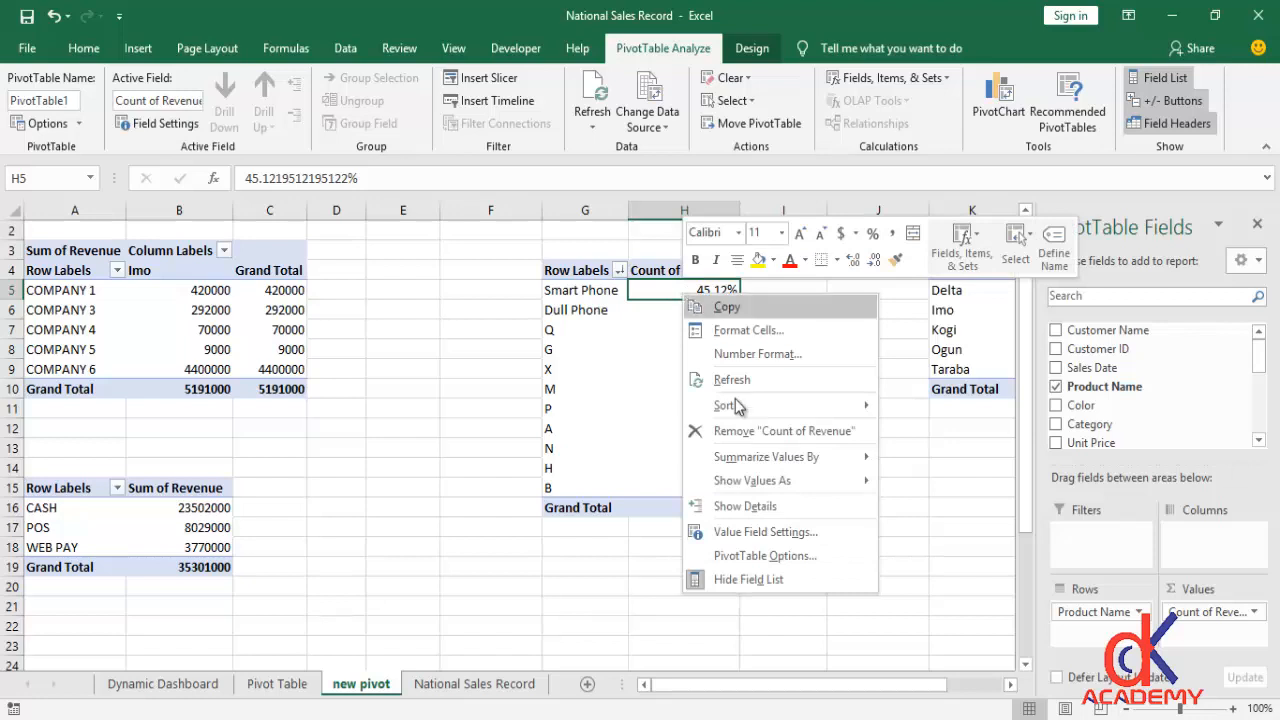
mouse_move(760, 460)
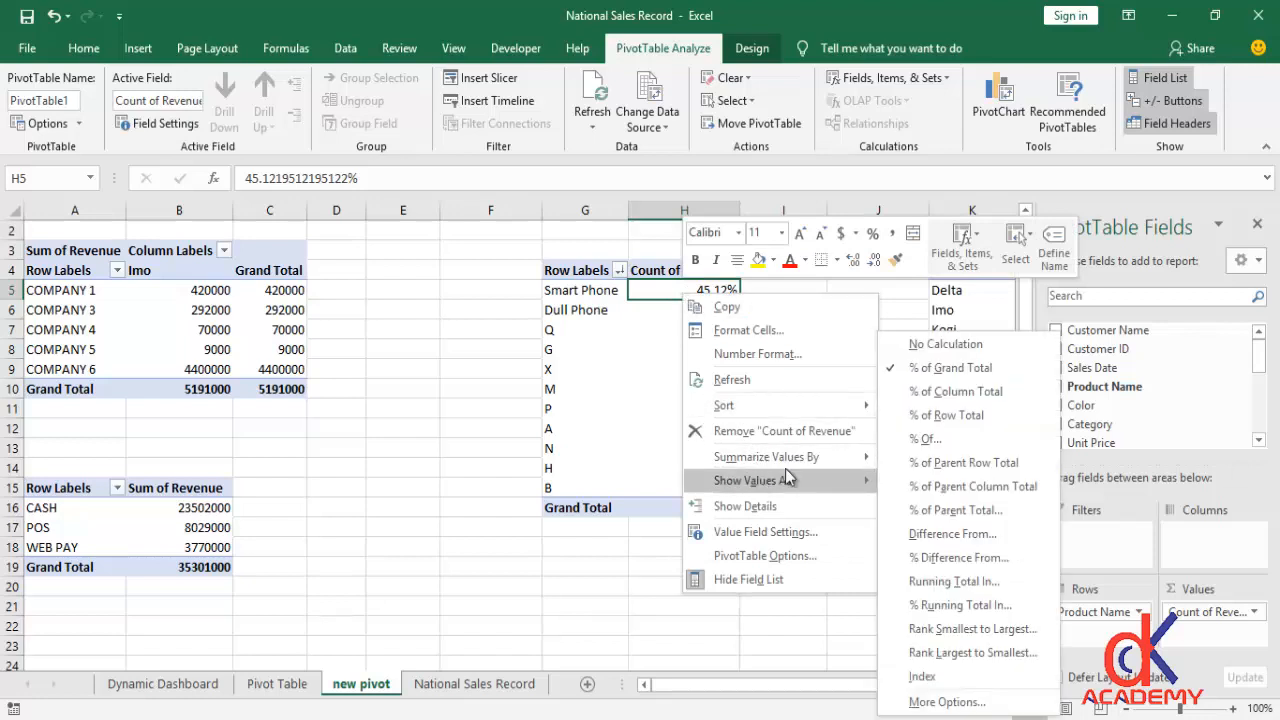
mouse_move(803, 463)
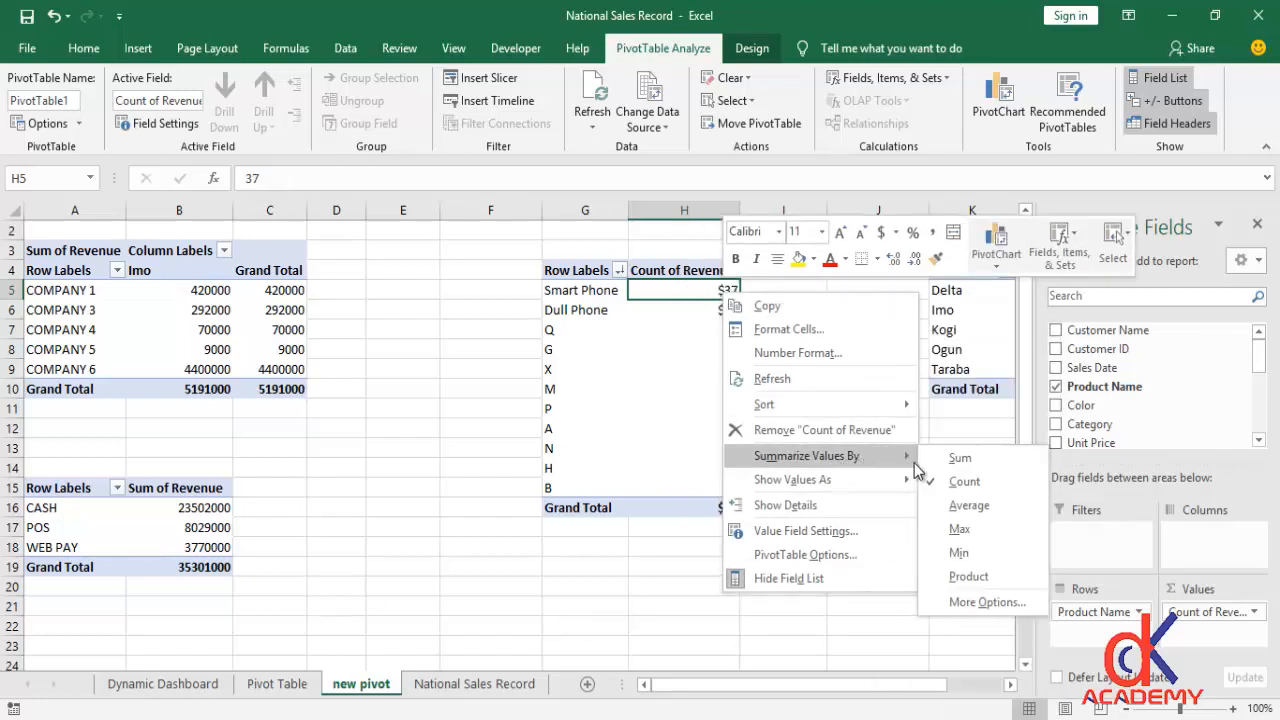
click(927, 460)
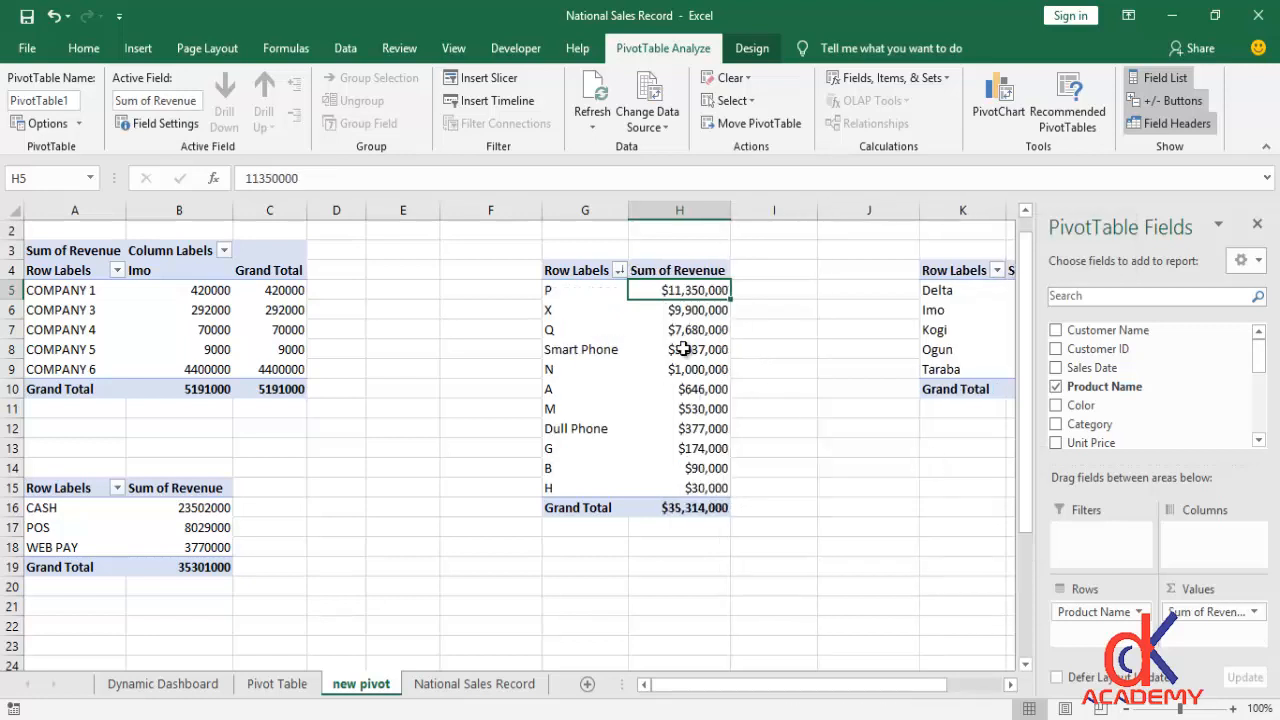
Show the product revenue values as Rank Largest to Smallest with base field Product Name, and return them to No Calculation.
right_click(679, 290)
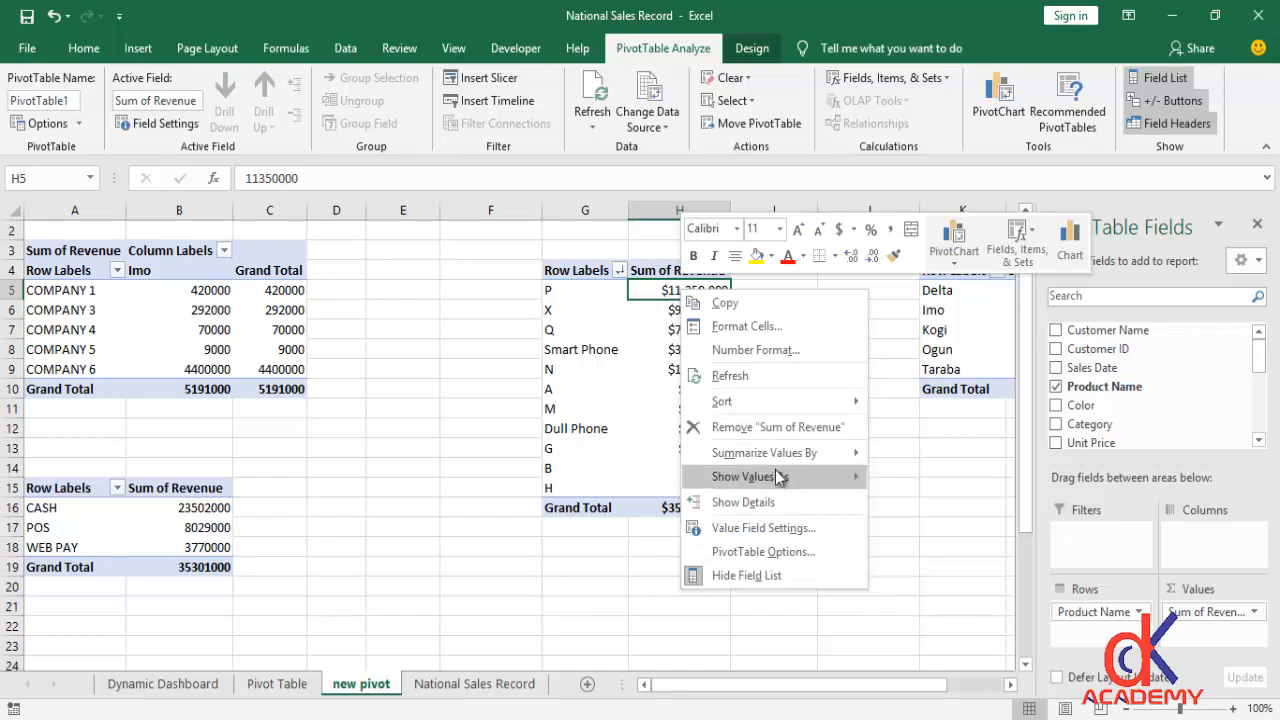
mouse_move(790, 477)
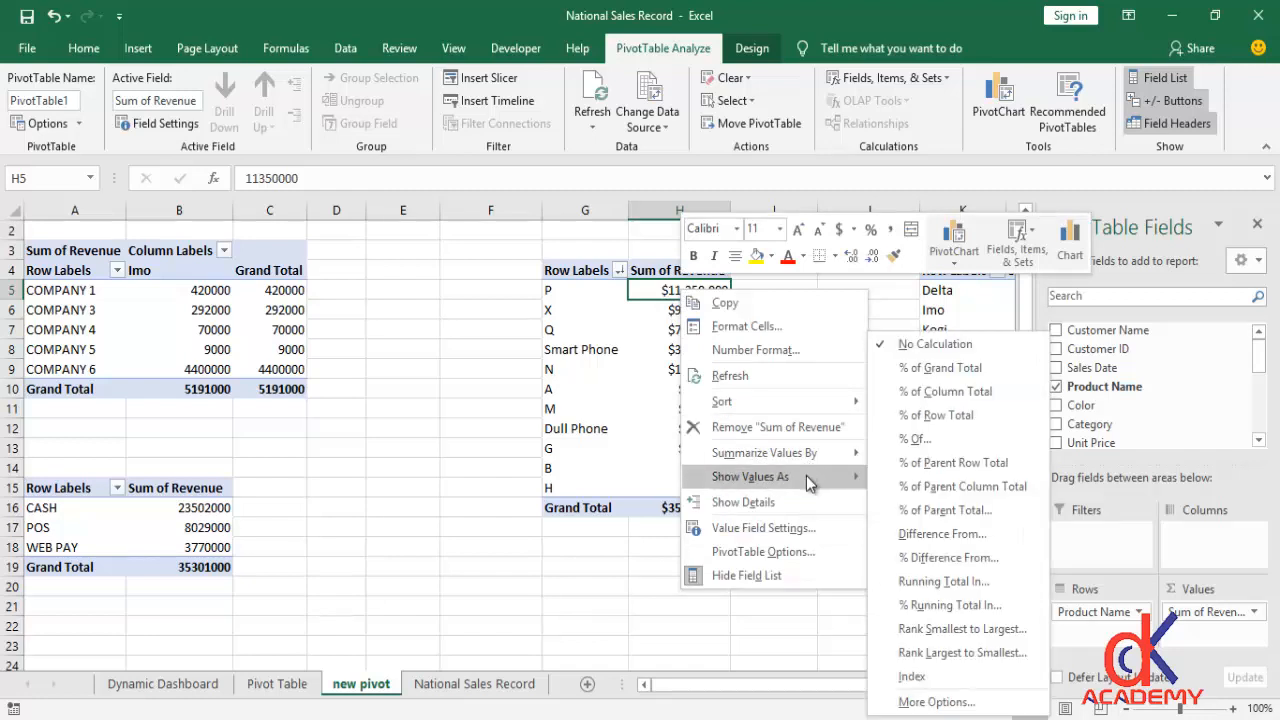
click(930, 652)
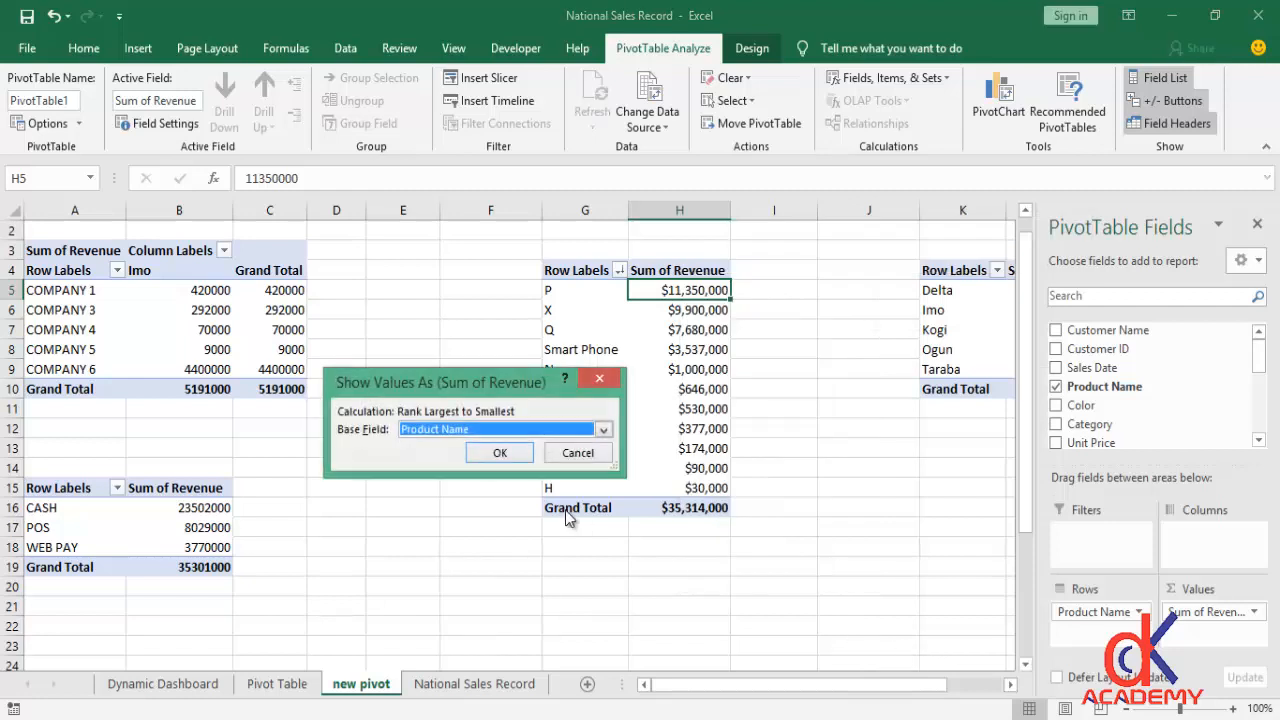
click(493, 456)
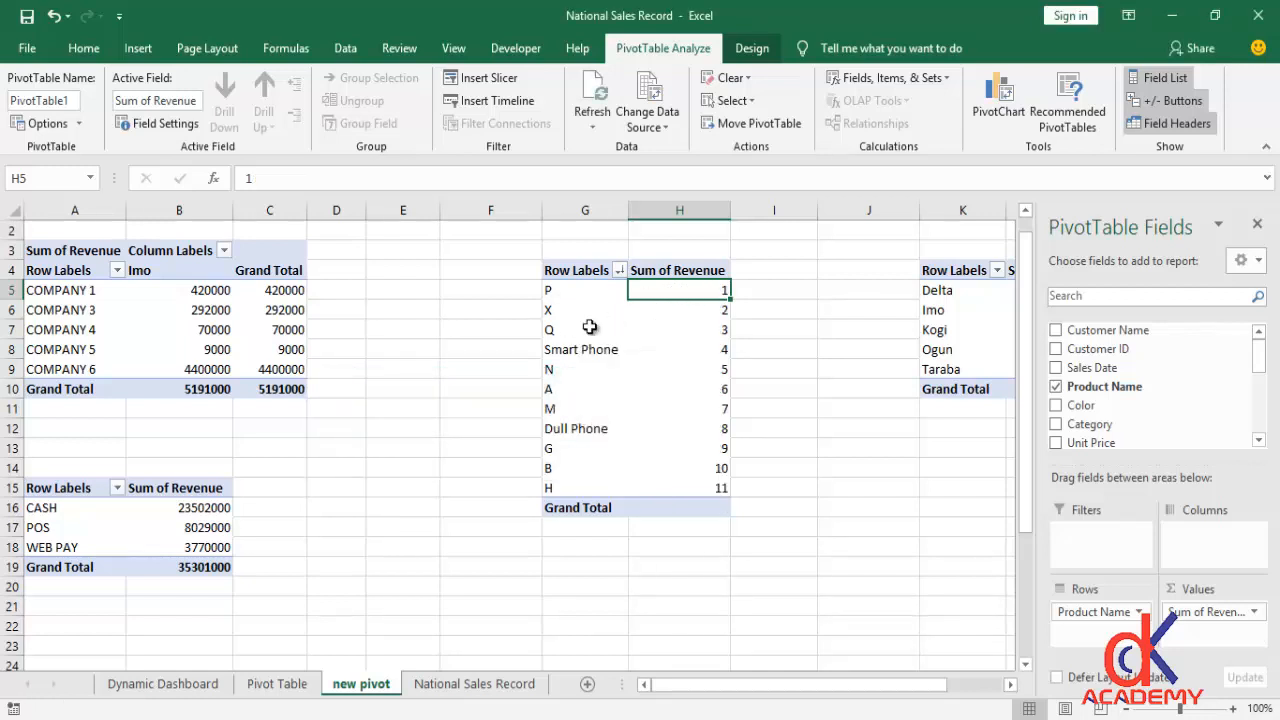
right_click(705, 290)
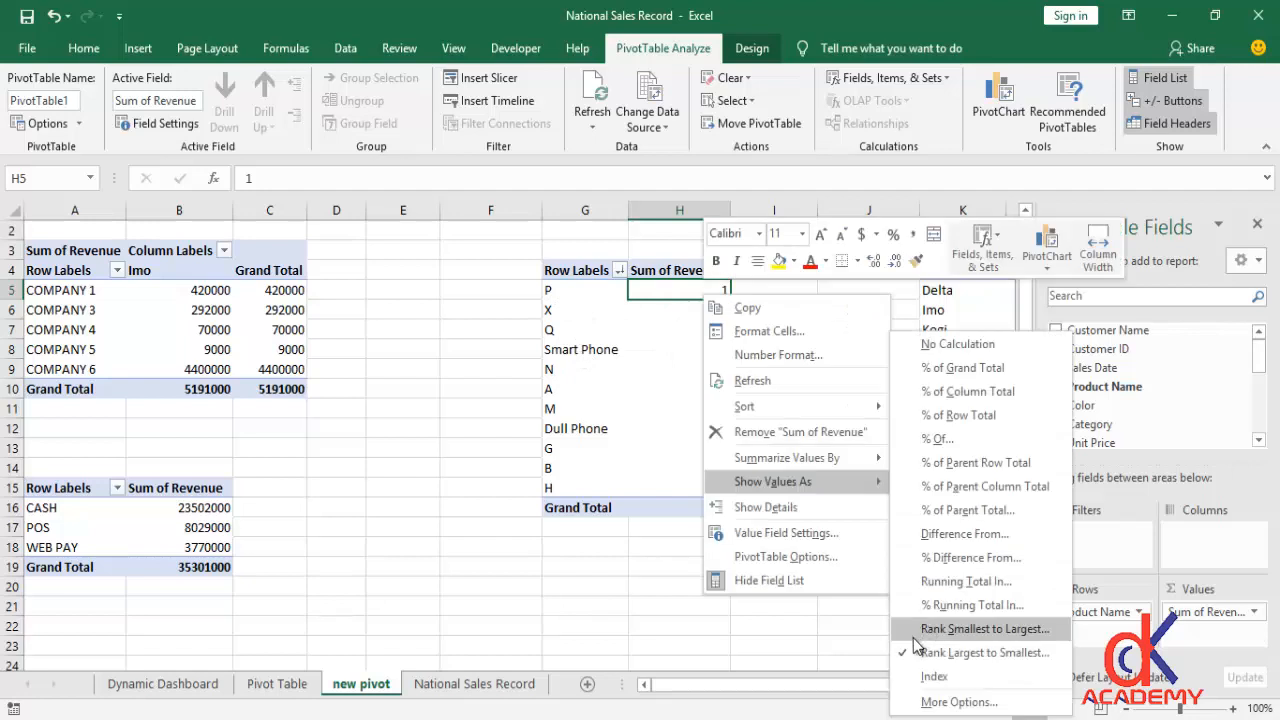
click(918, 342)
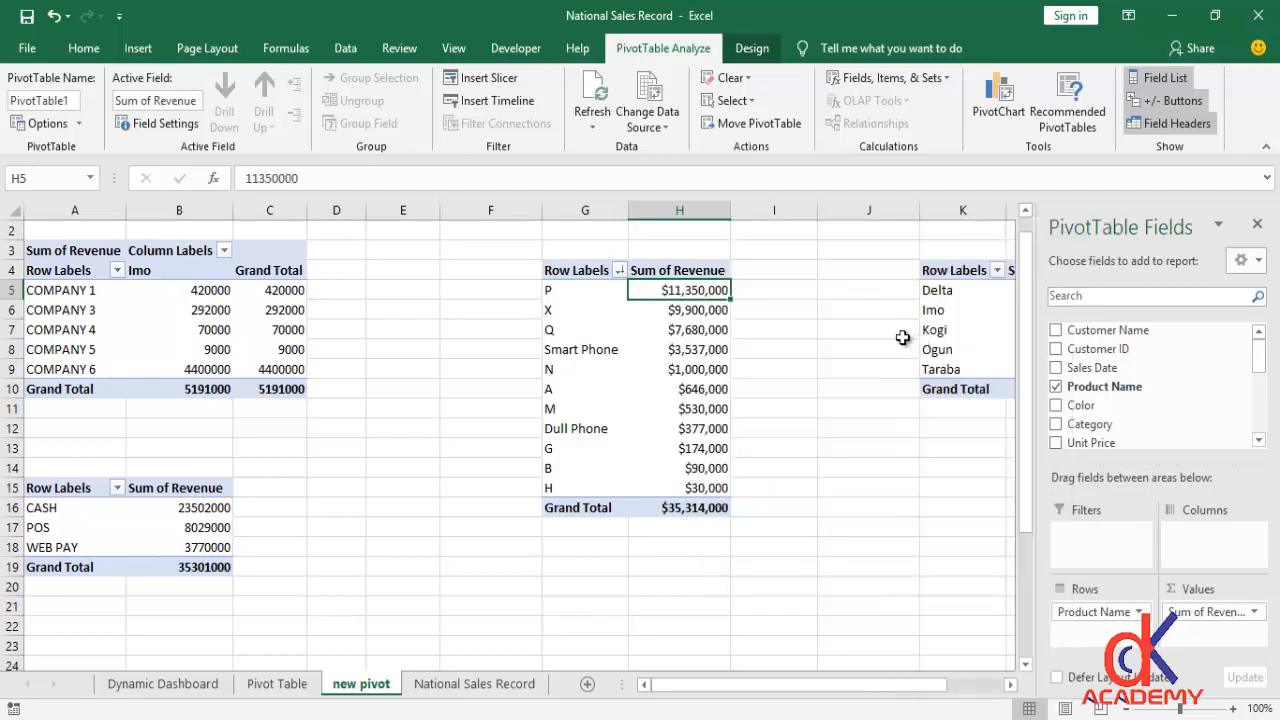
Extract the detail records behind product X's revenue to a new sheet and go back to the National Sales Record sheet.
right_click(675, 310)
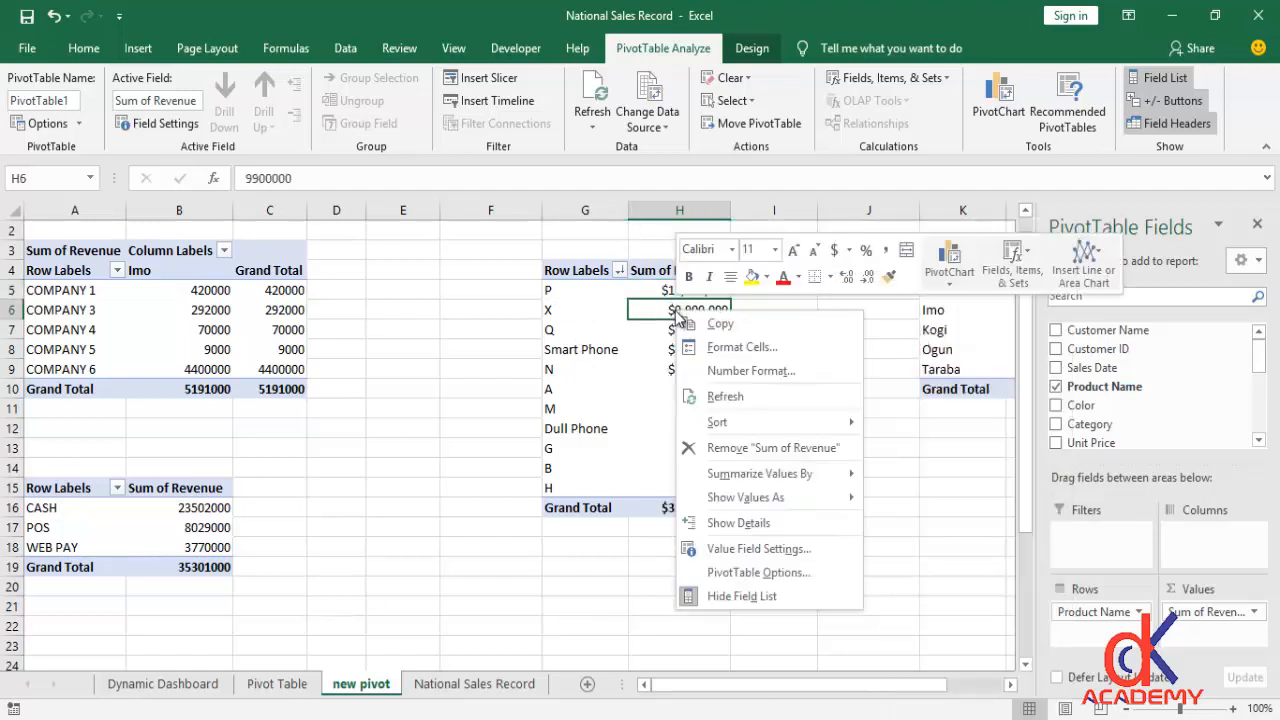
click(727, 524)
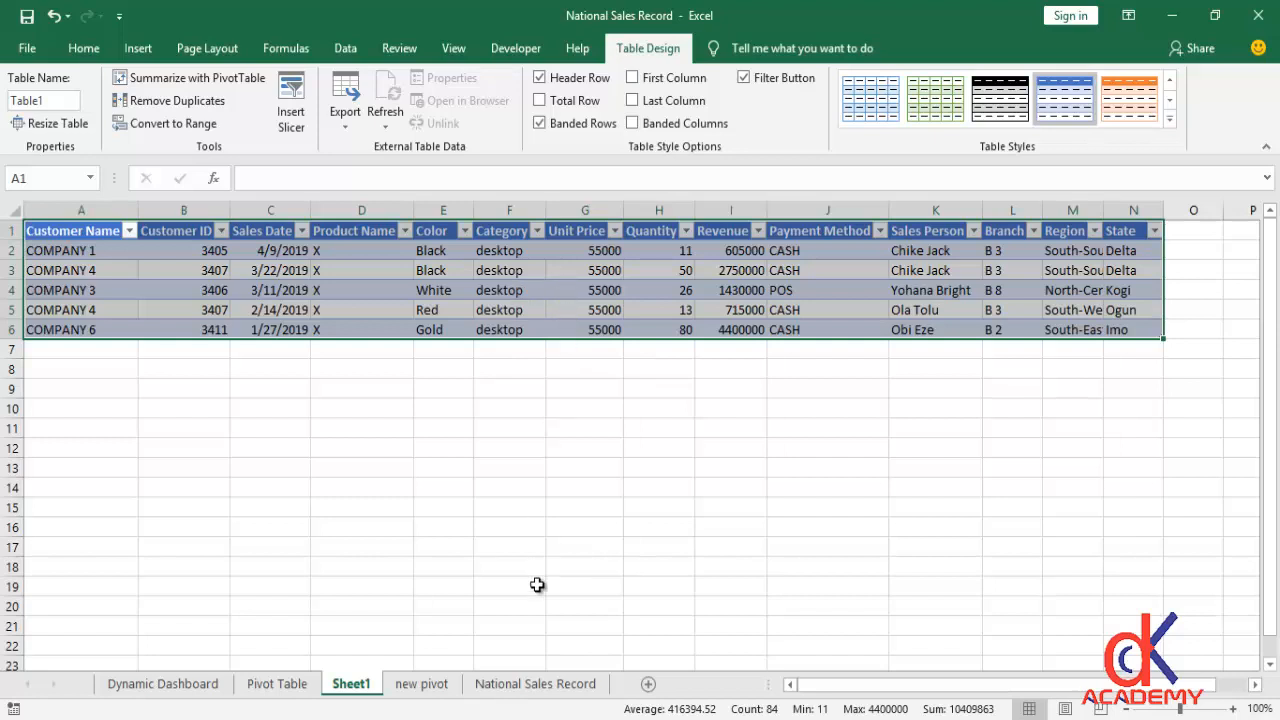
click(520, 688)
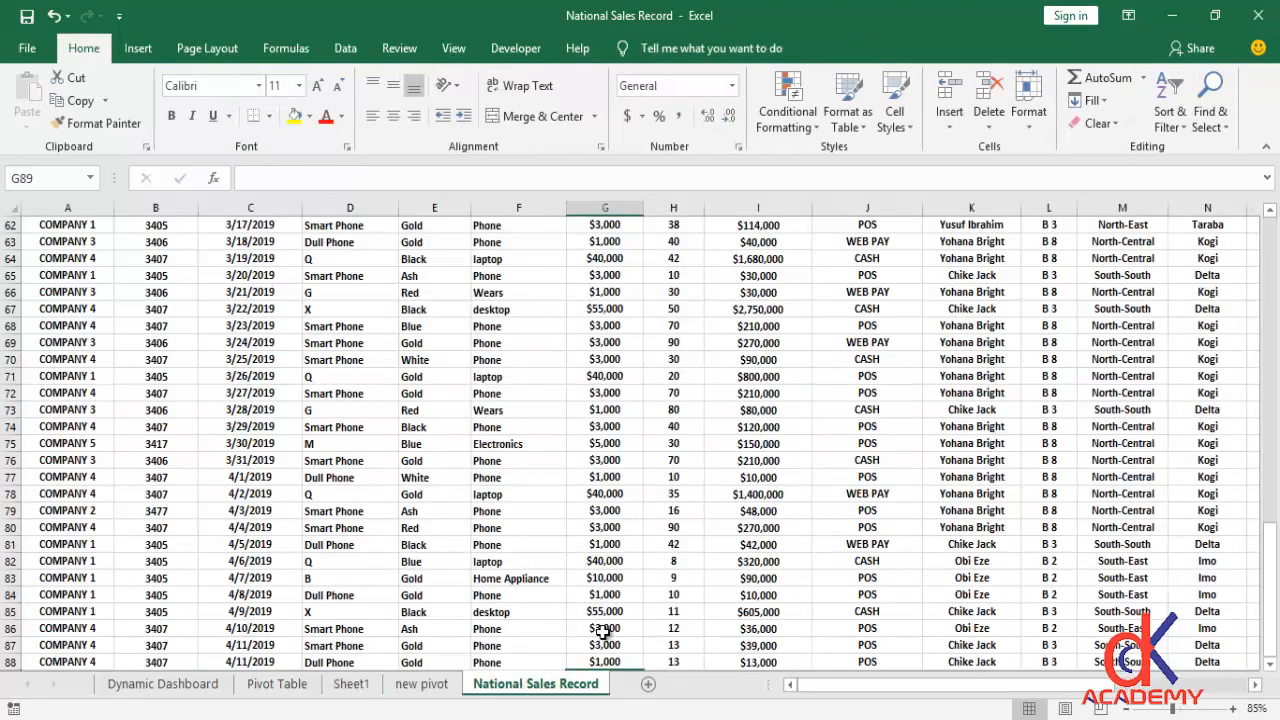
Review the extracted product X records on Sheet1, return to the new pivot sheet and hide the PivotTable field list.
click(352, 685)
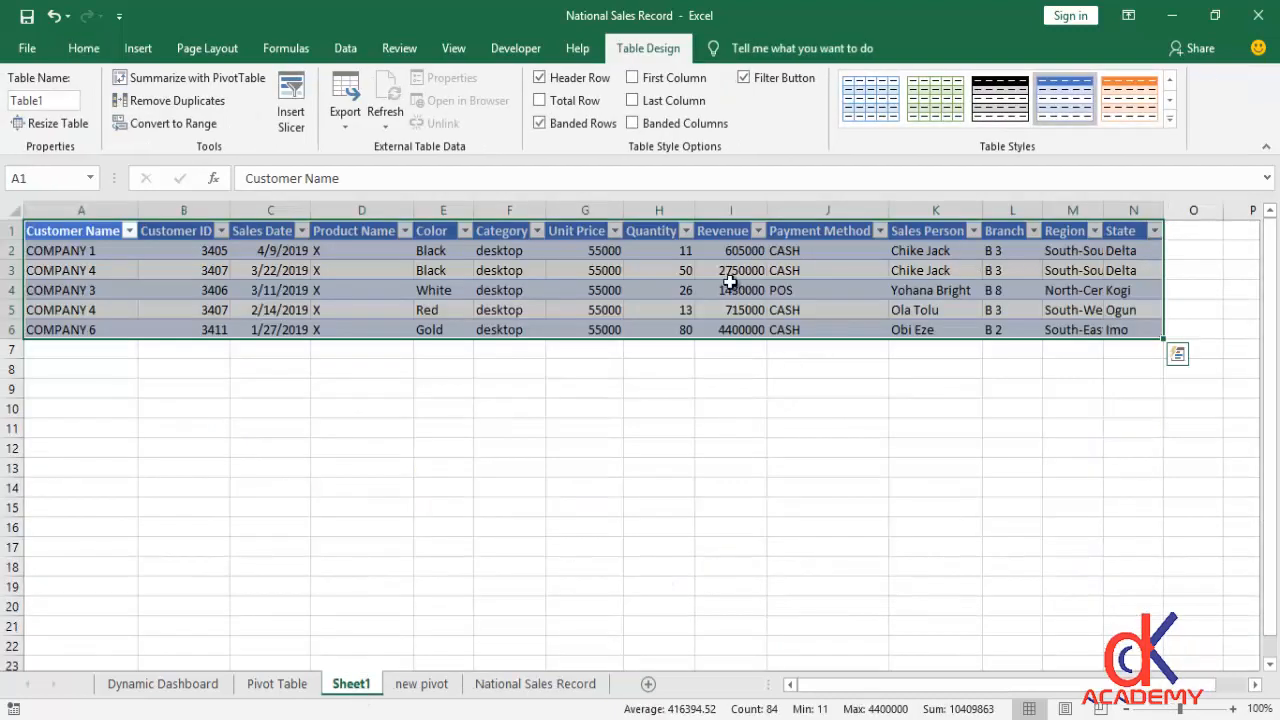
click(421, 684)
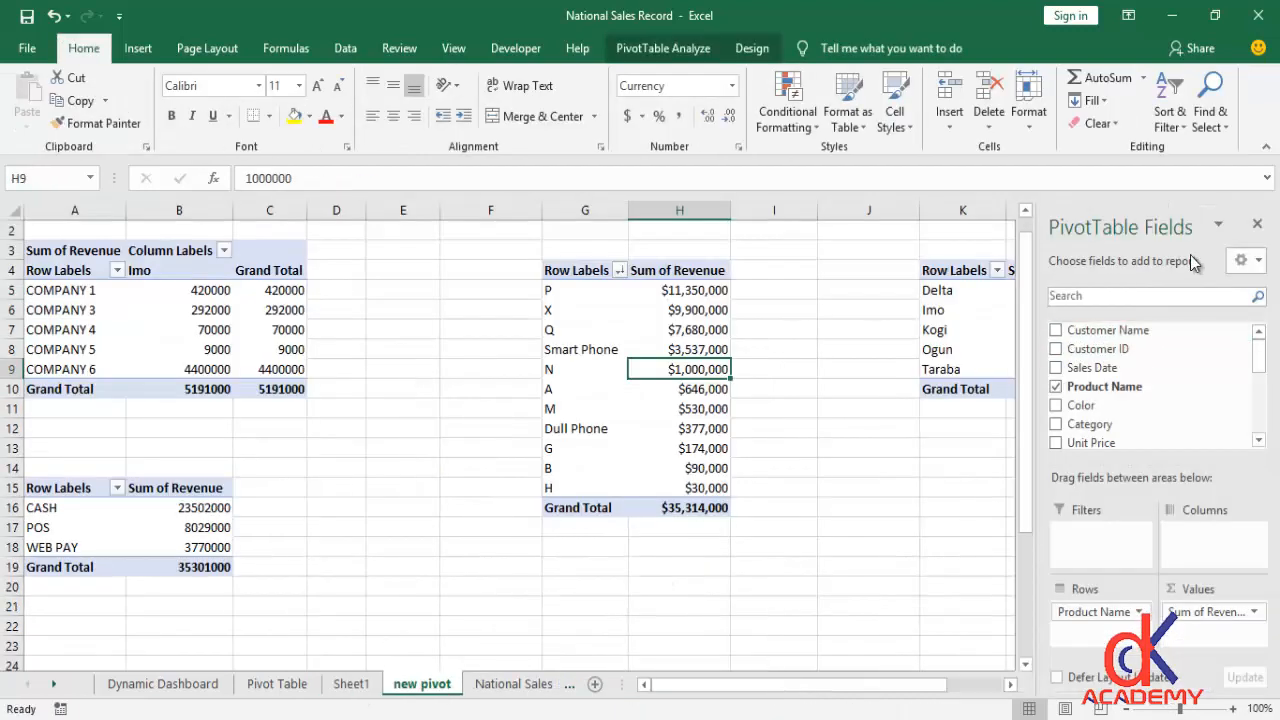
click(1258, 226)
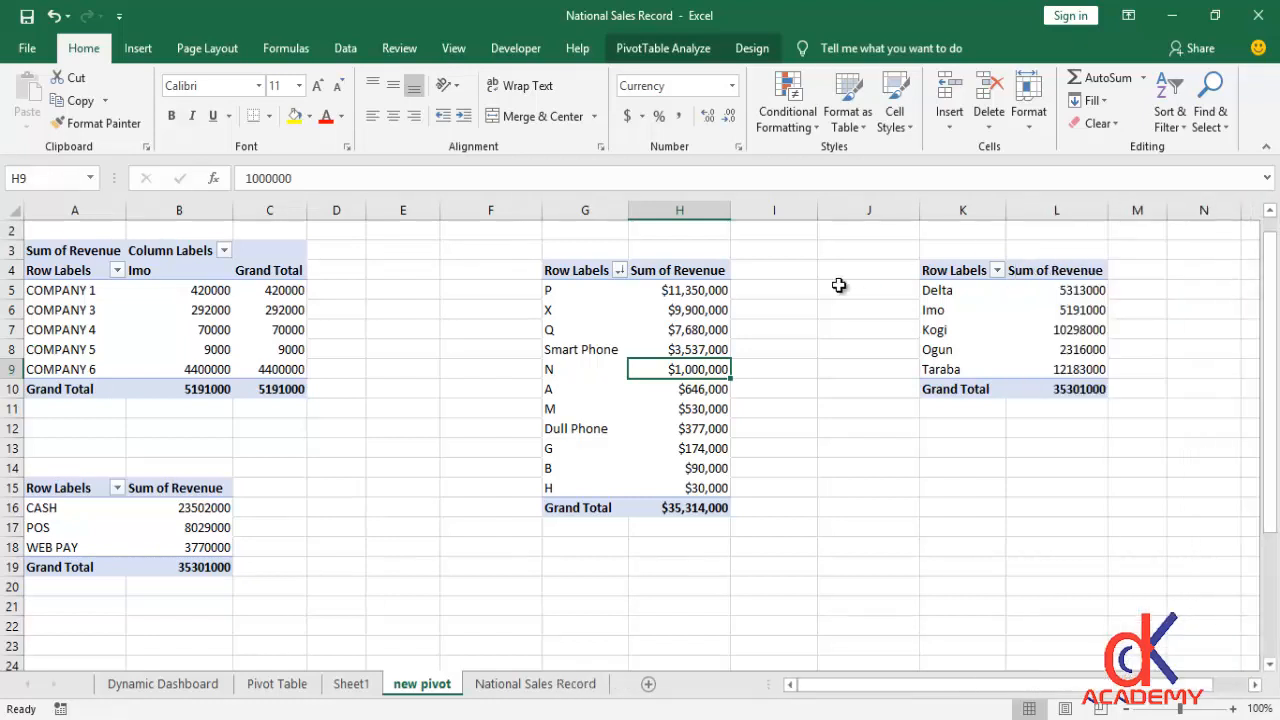
Apply the orange Medium PivotTable style with a solid header row to the product PivotTable.
click(700, 323)
click(666, 48)
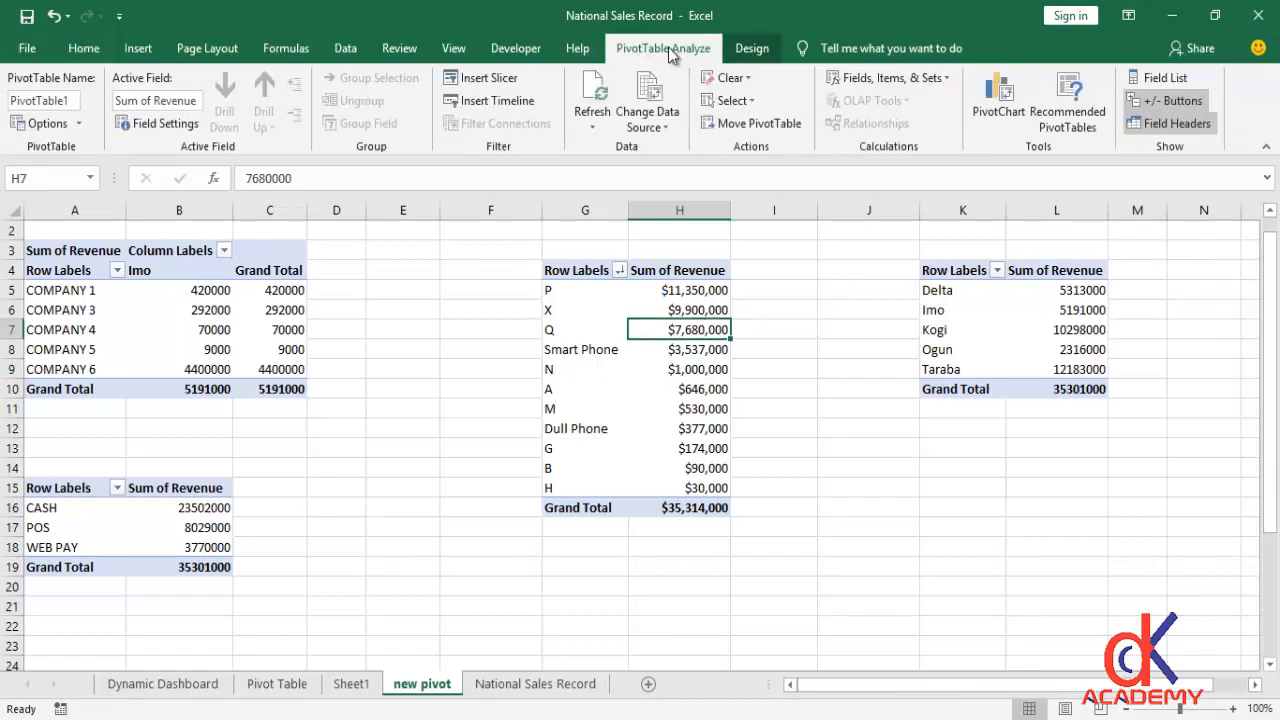
click(754, 50)
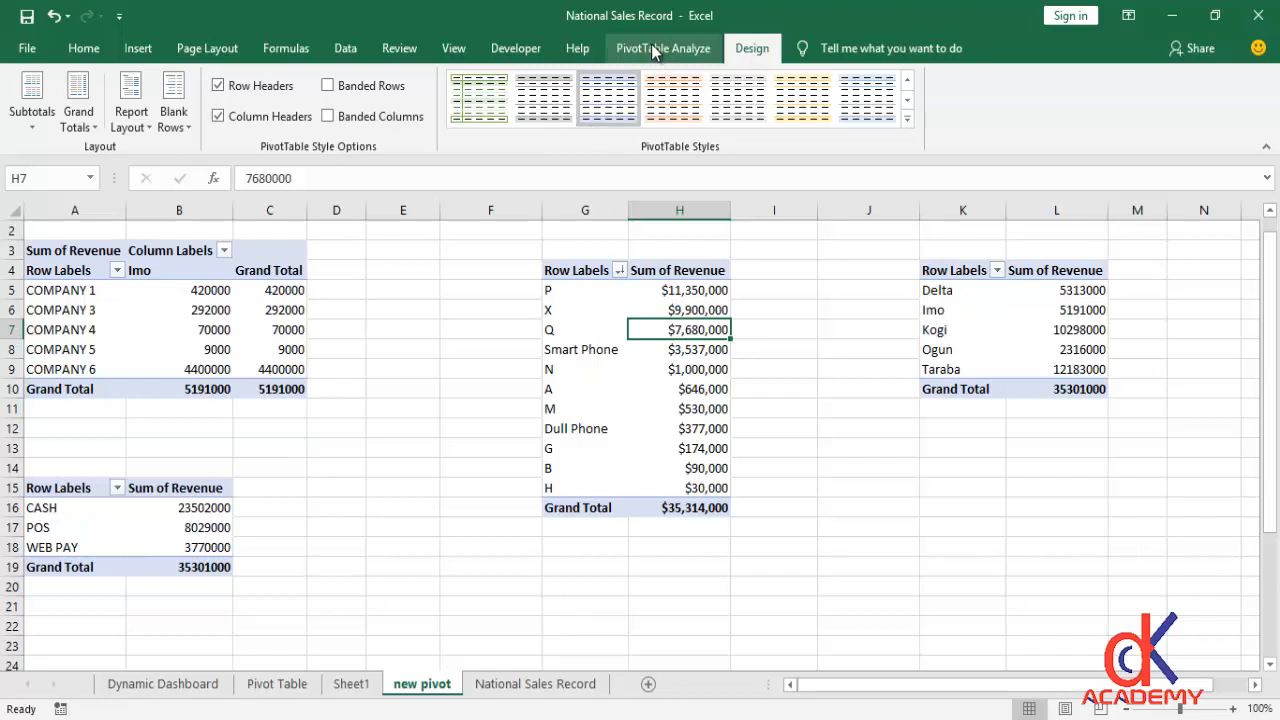
click(652, 52)
click(745, 52)
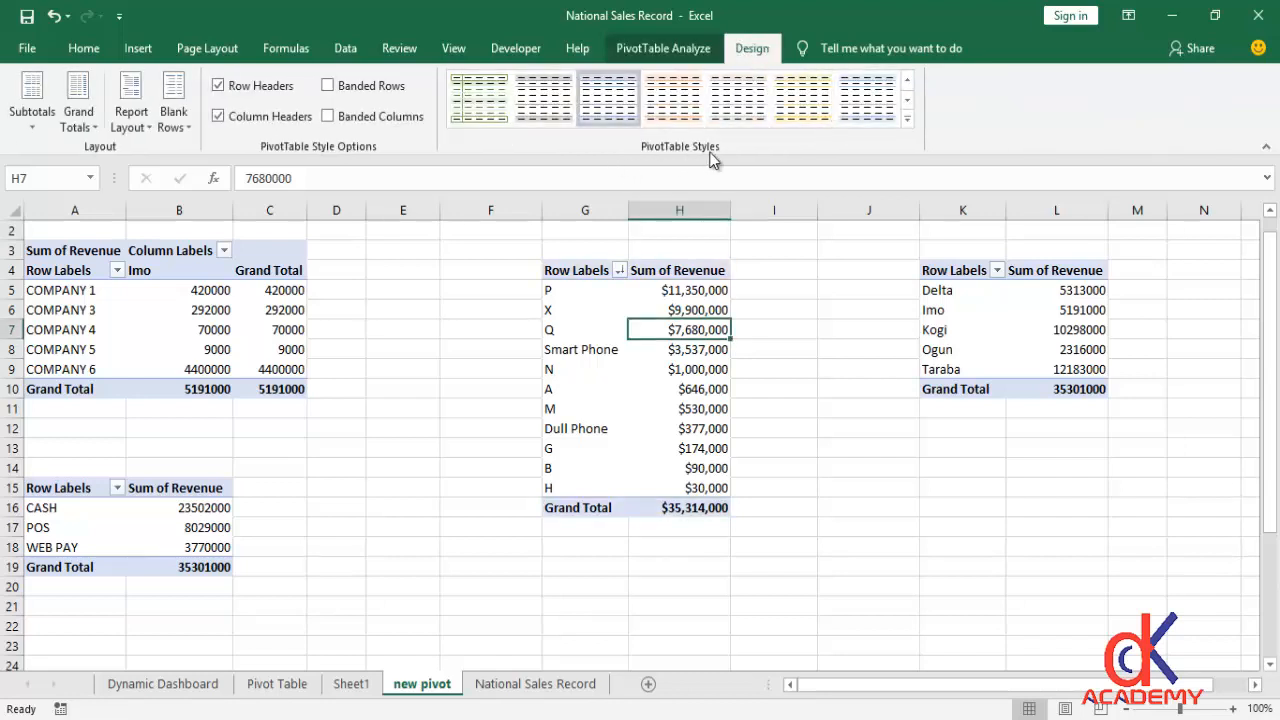
click(906, 119)
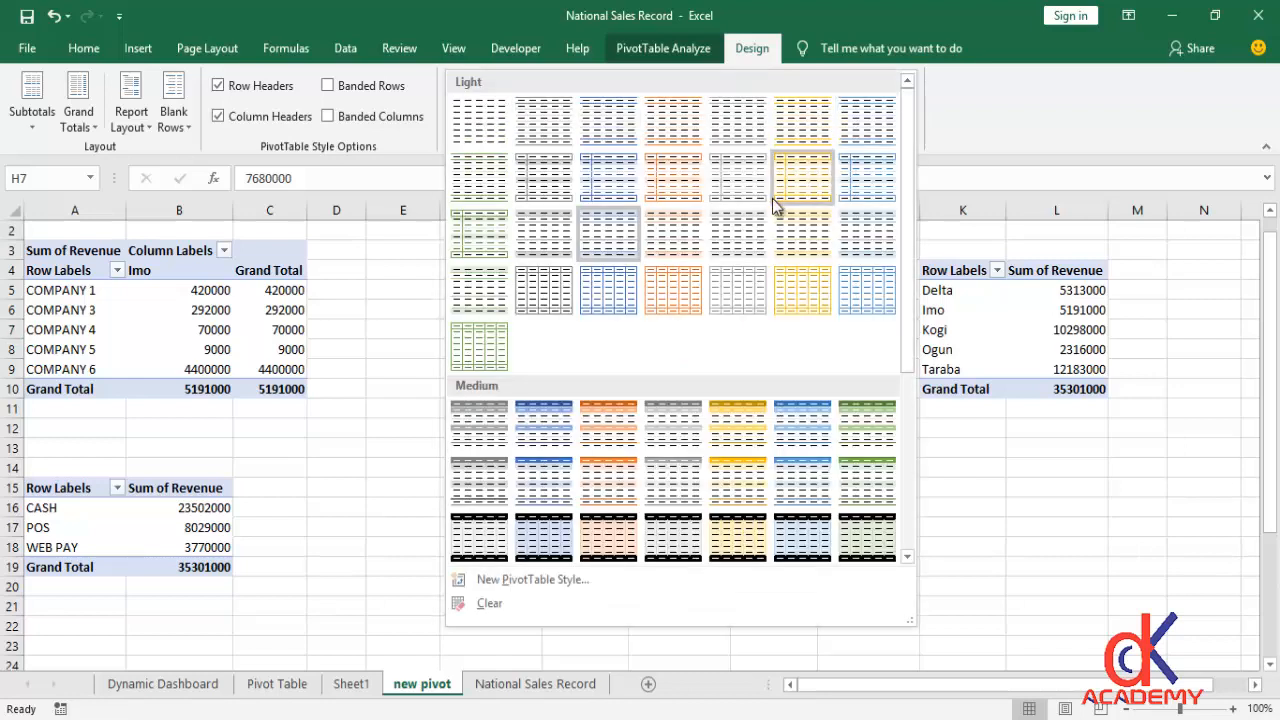
click(608, 414)
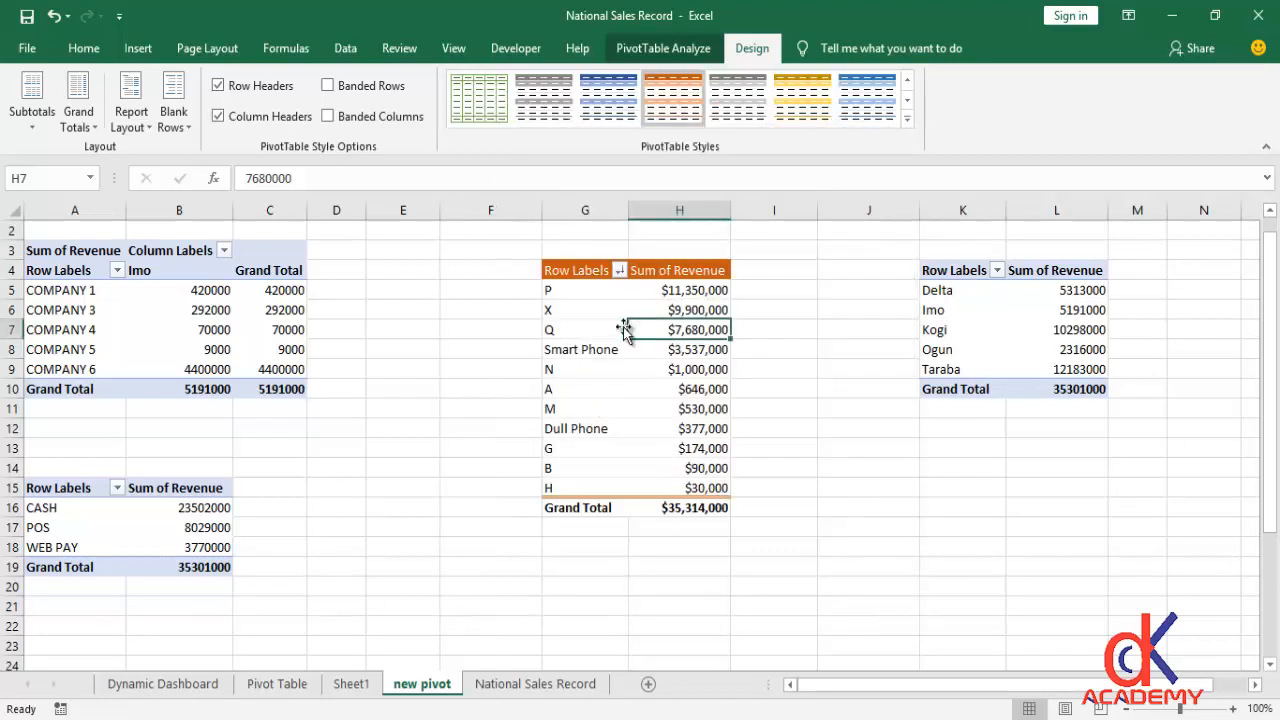
Apply the light yellow PivotTable style to the state revenue PivotTable.
click(1001, 344)
click(957, 309)
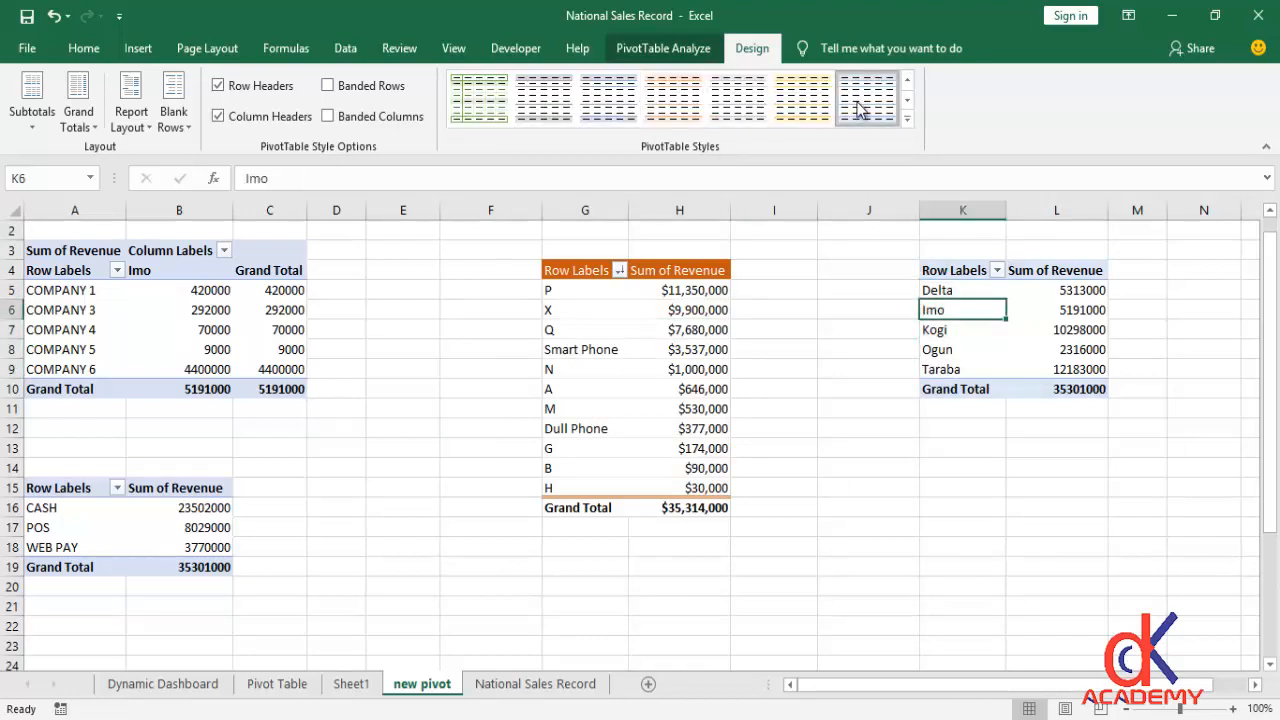
click(802, 98)
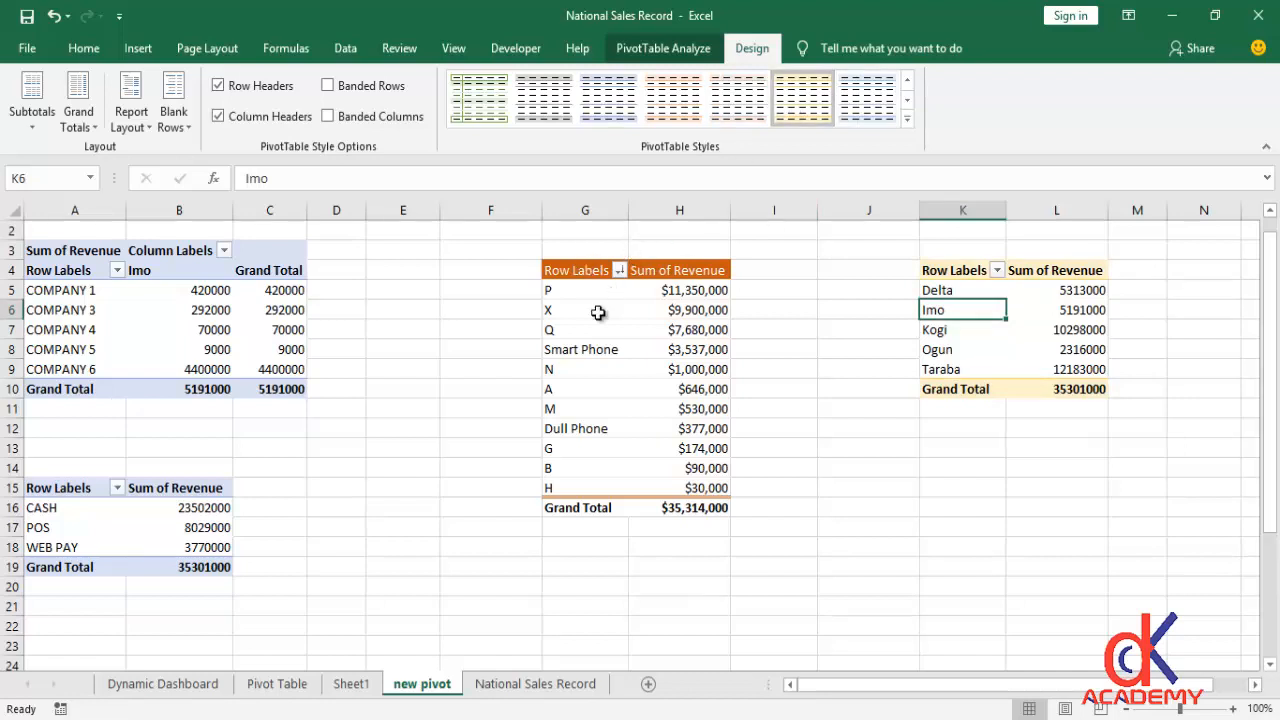
click(178, 329)
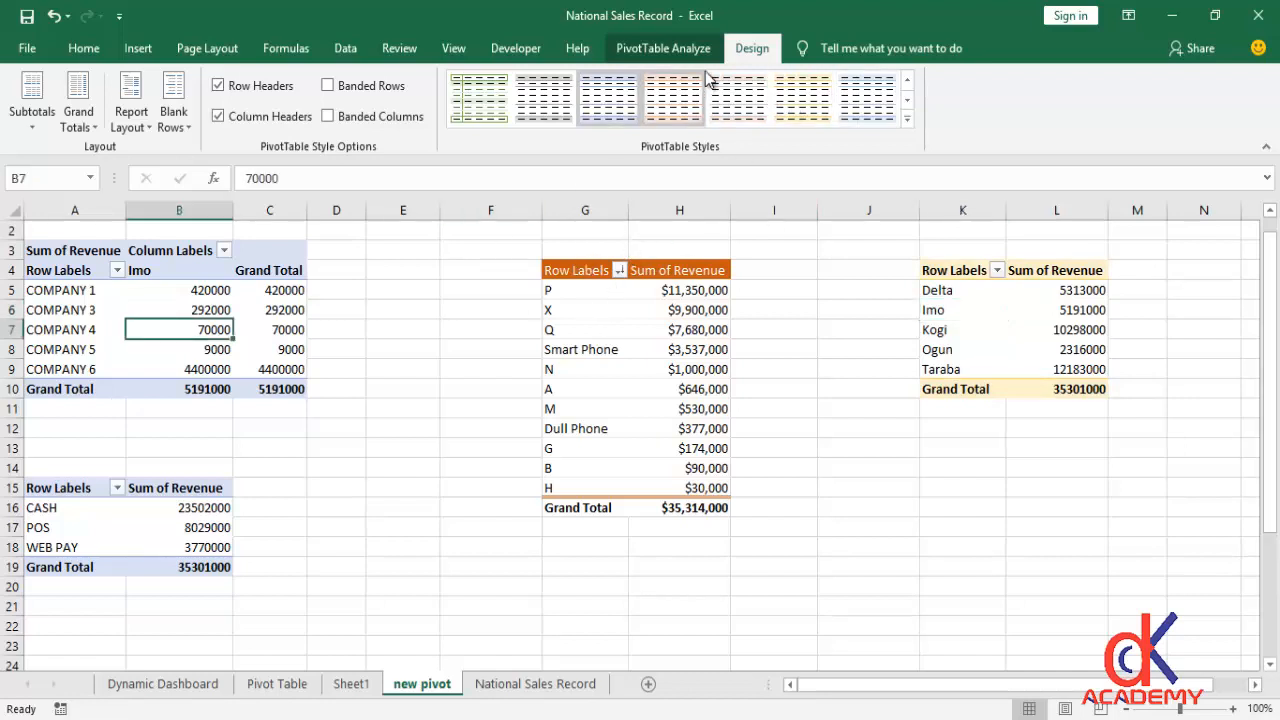
click(684, 50)
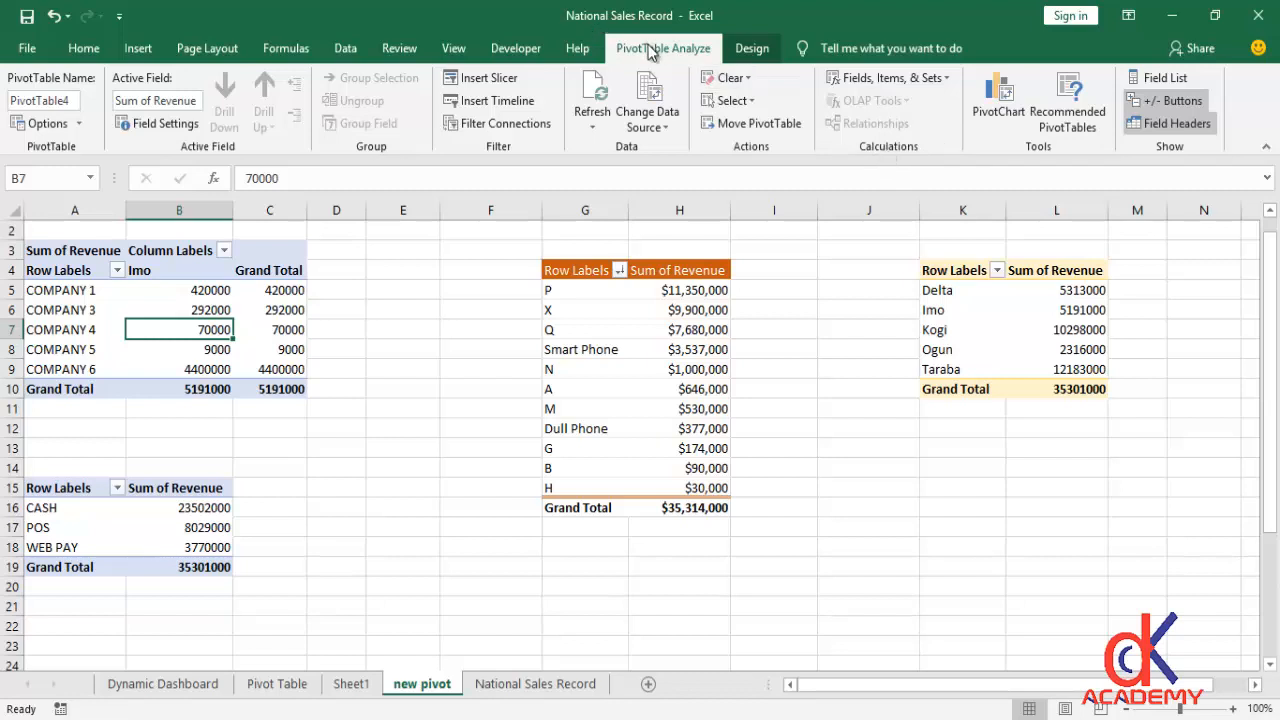
click(690, 291)
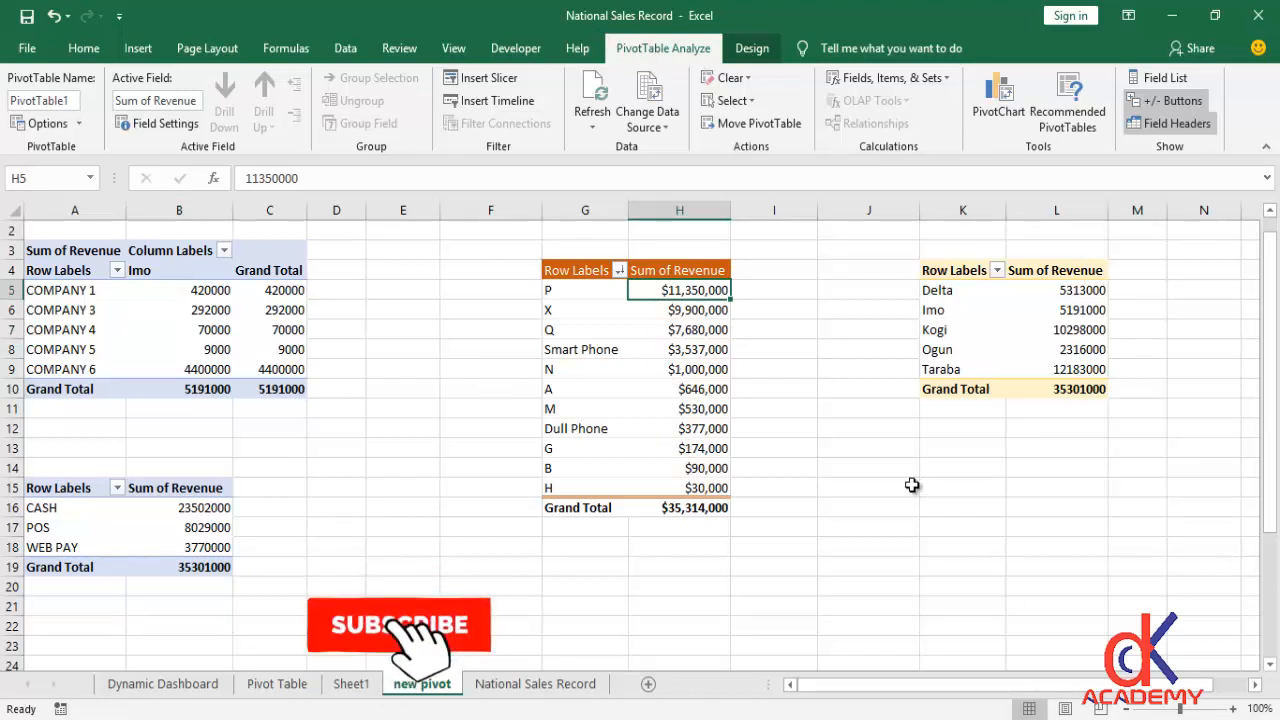
click(908, 486)
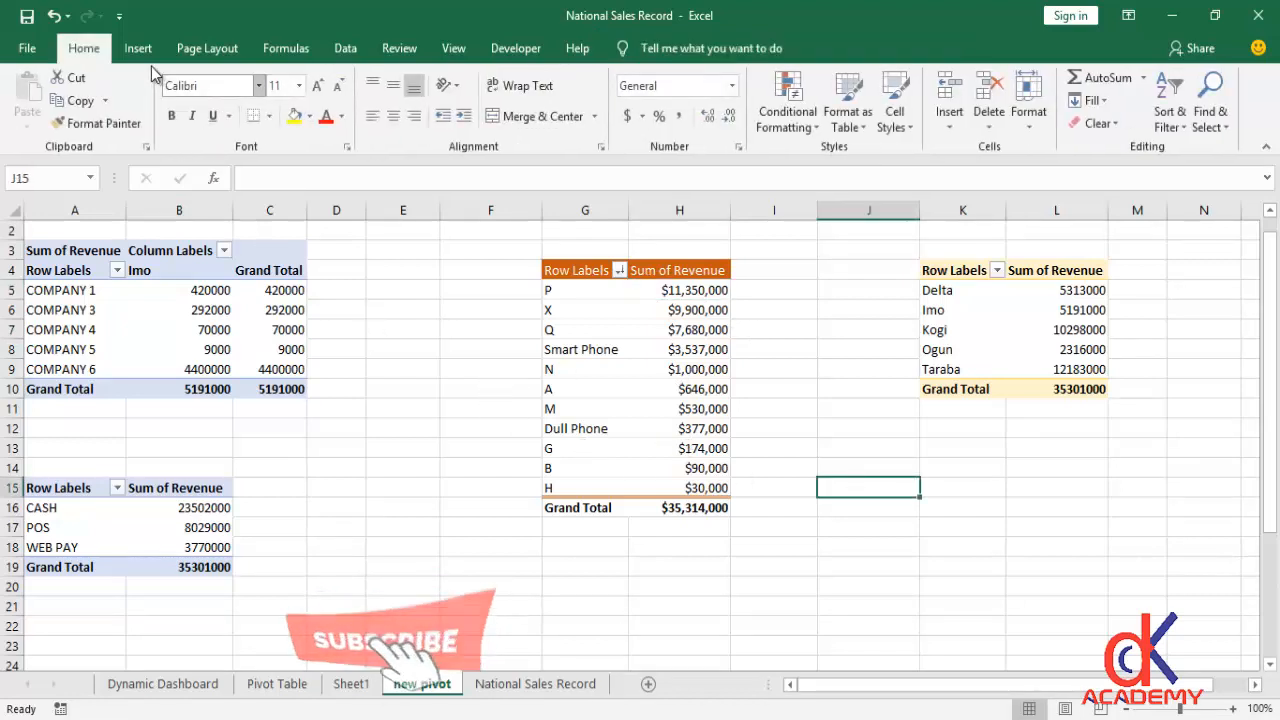
Create a PivotTable from National Sales Record range A6:N88, placed on the existing new pivot sheet at cell J16.
click(512, 686)
click(294, 403)
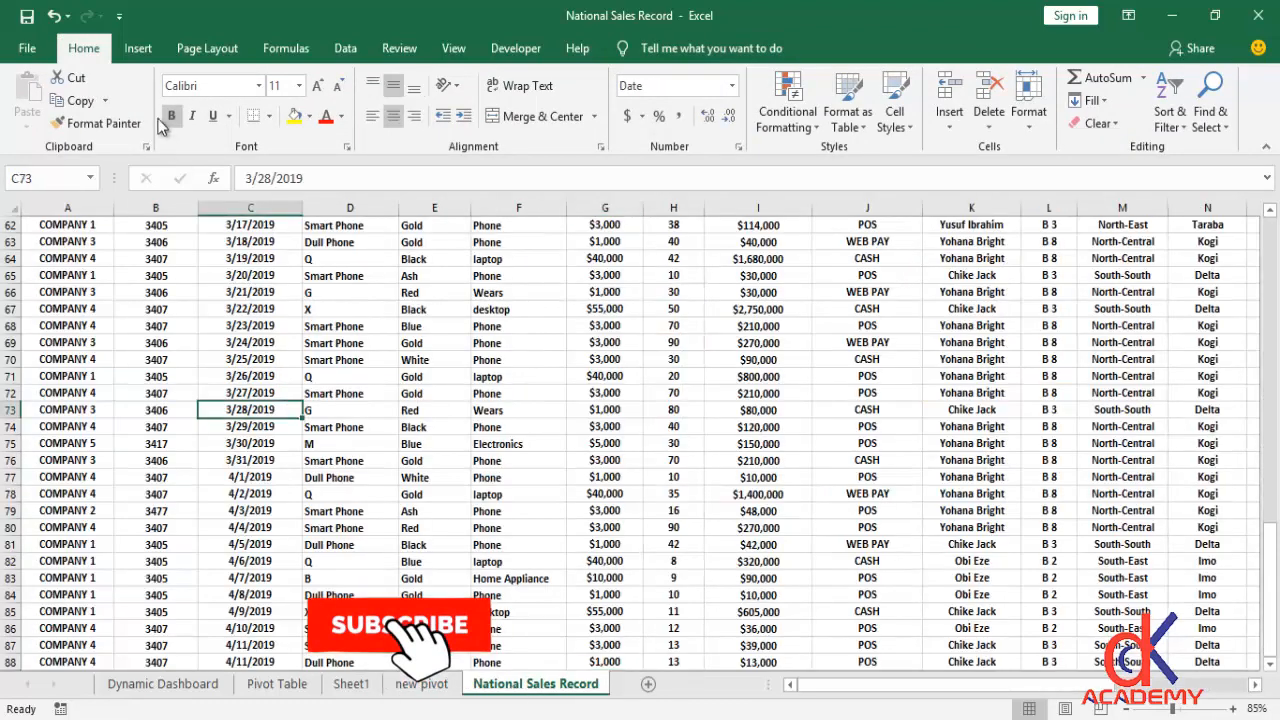
click(138, 48)
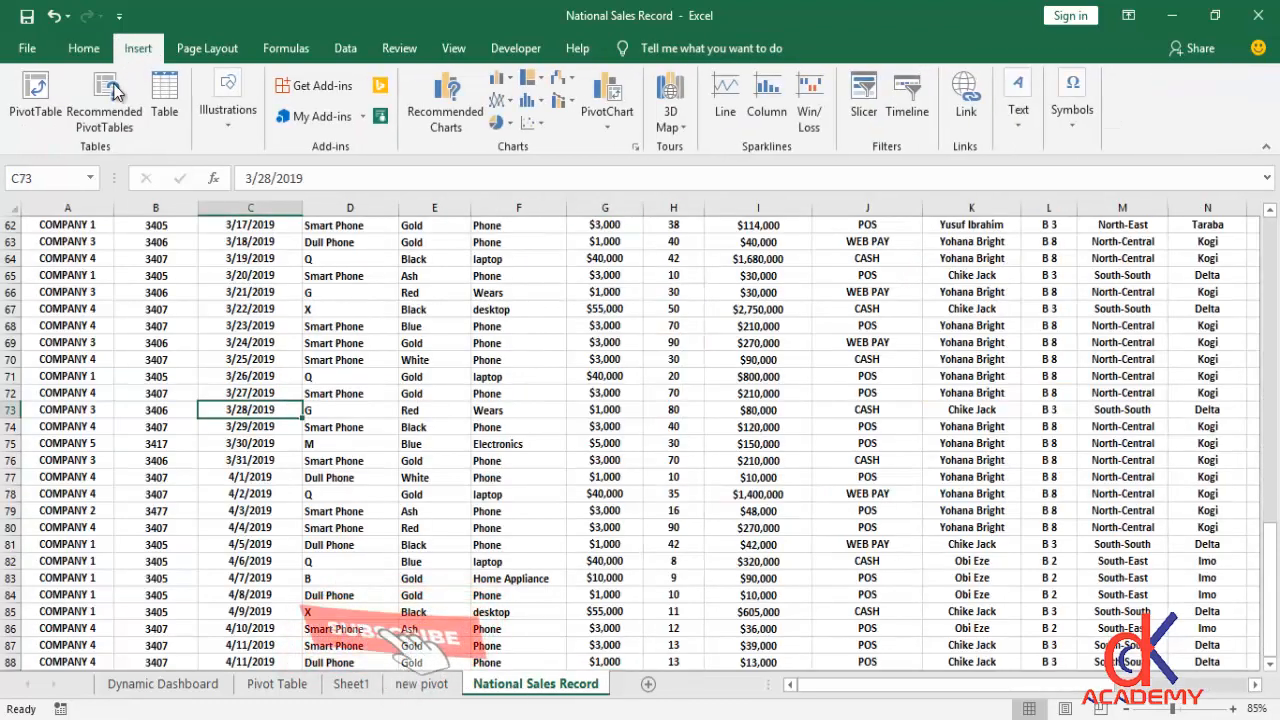
click(40, 90)
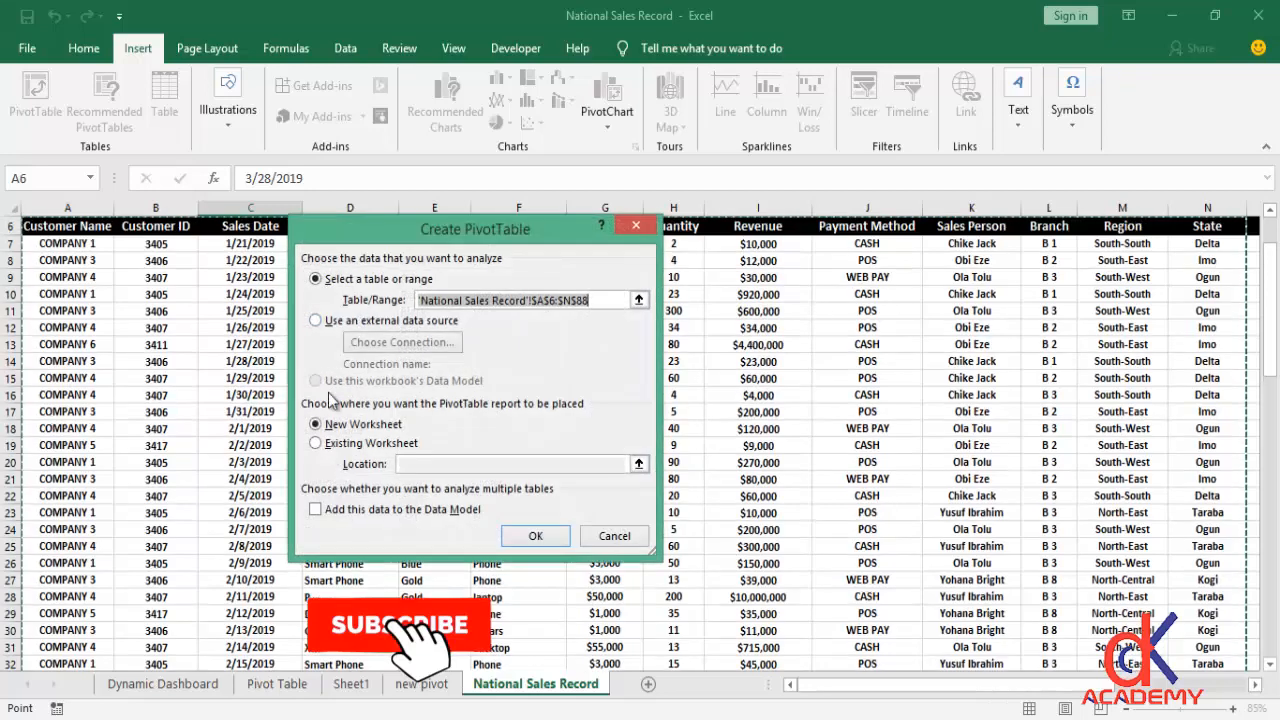
click(317, 444)
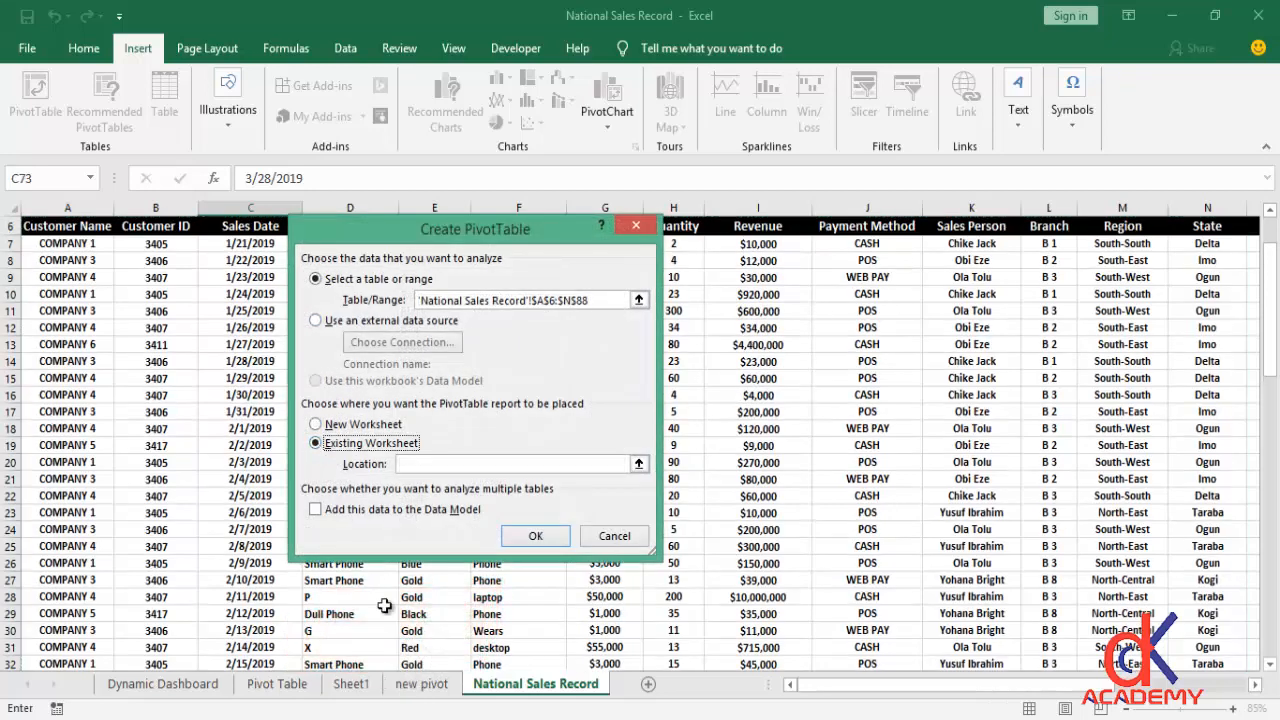
click(417, 690)
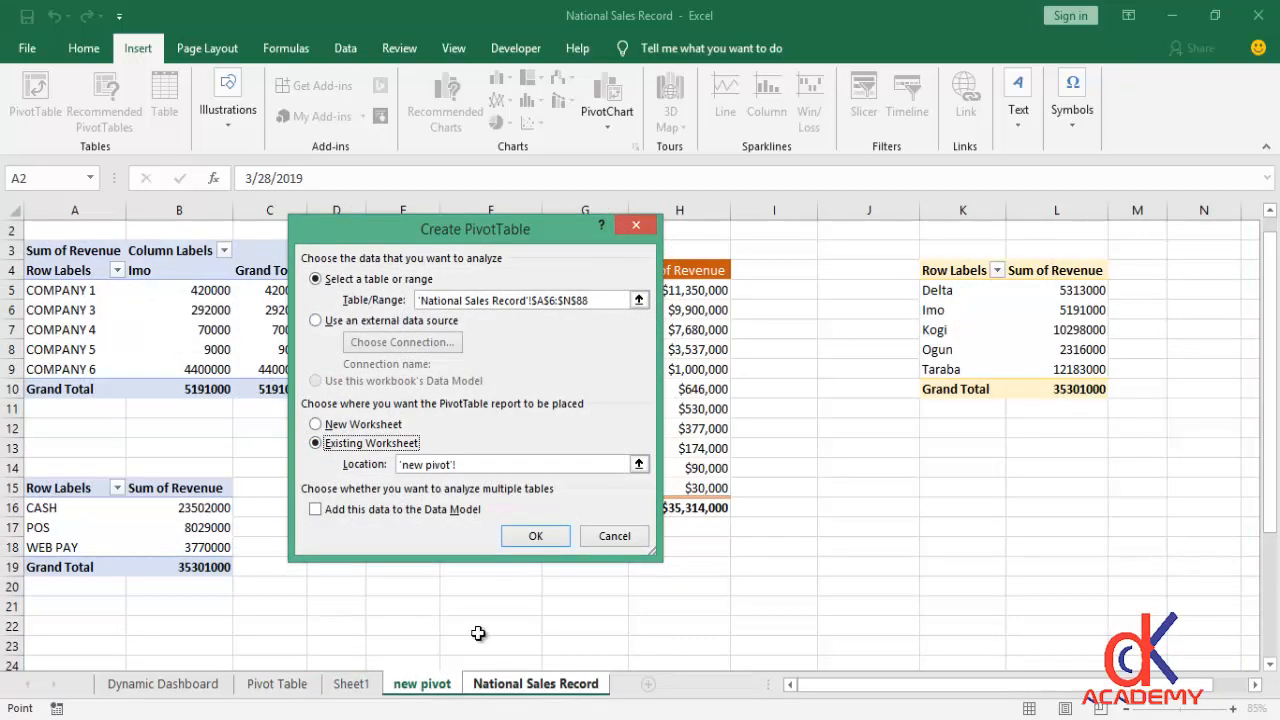
click(884, 502)
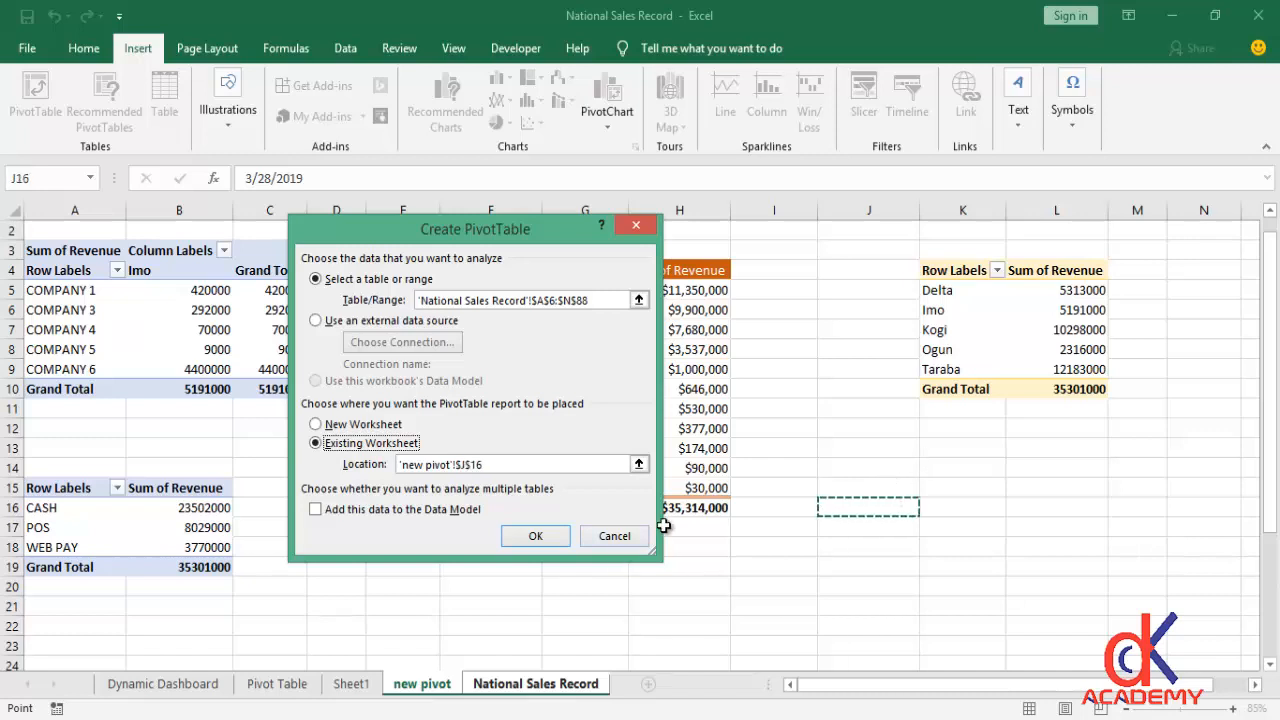
click(535, 536)
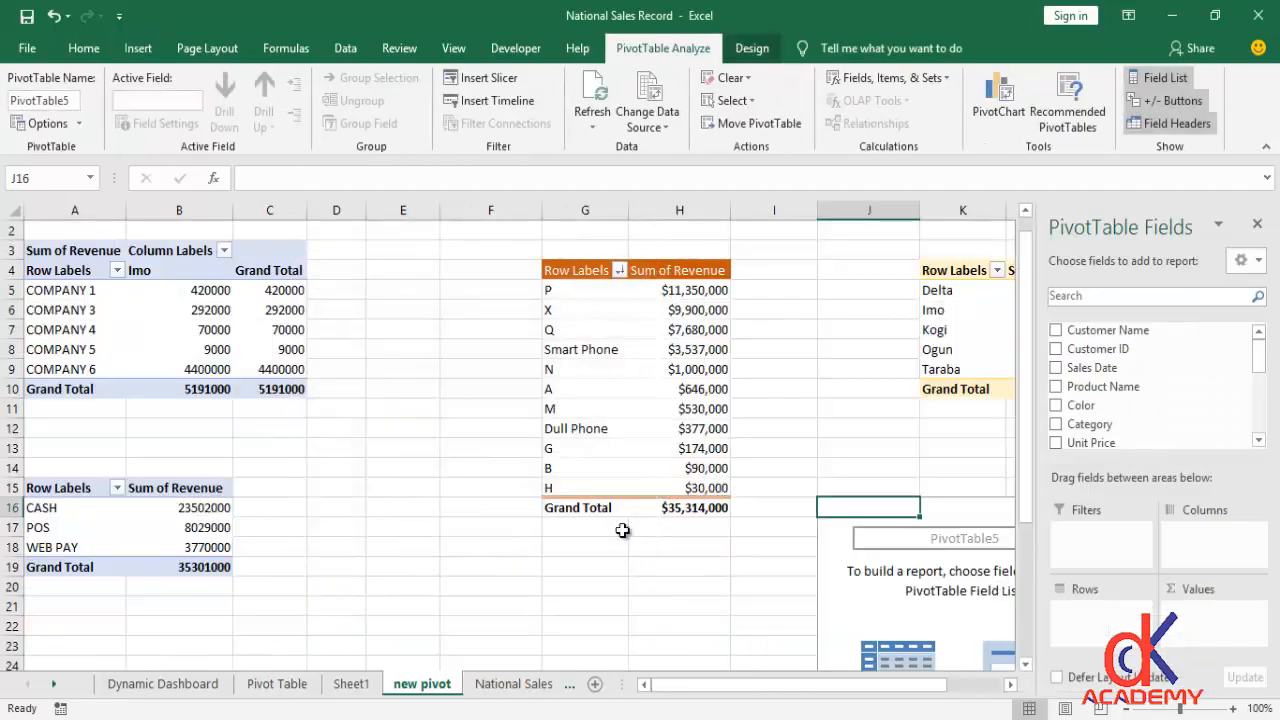
Build the new PivotTable with Sales Person as rows and Revenue as summed values.
click(1009, 684)
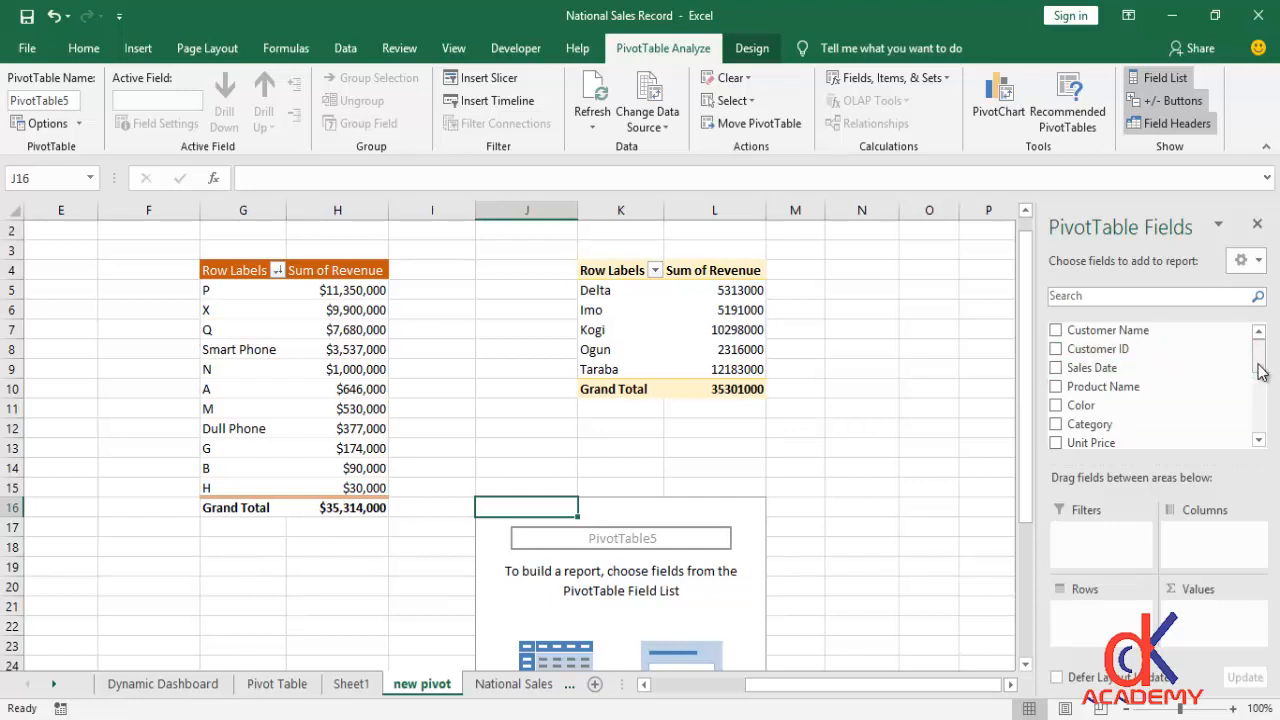
drag(1258, 364, 1259, 405)
drag(1172, 388, 1100, 625)
drag(1110, 343, 1190, 628)
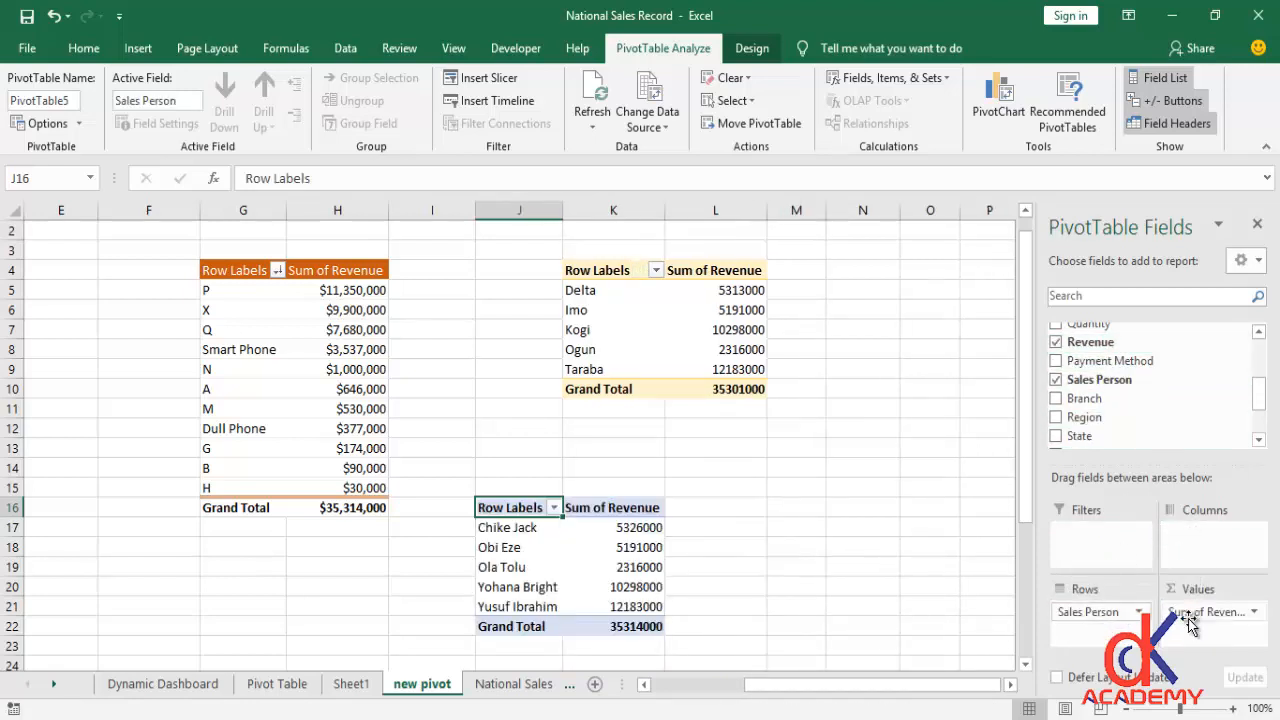
Format the sales person revenue values and grand total as Currency with the $ symbol and 0 decimal places.
drag(613, 527, 613, 626)
right_click(630, 587)
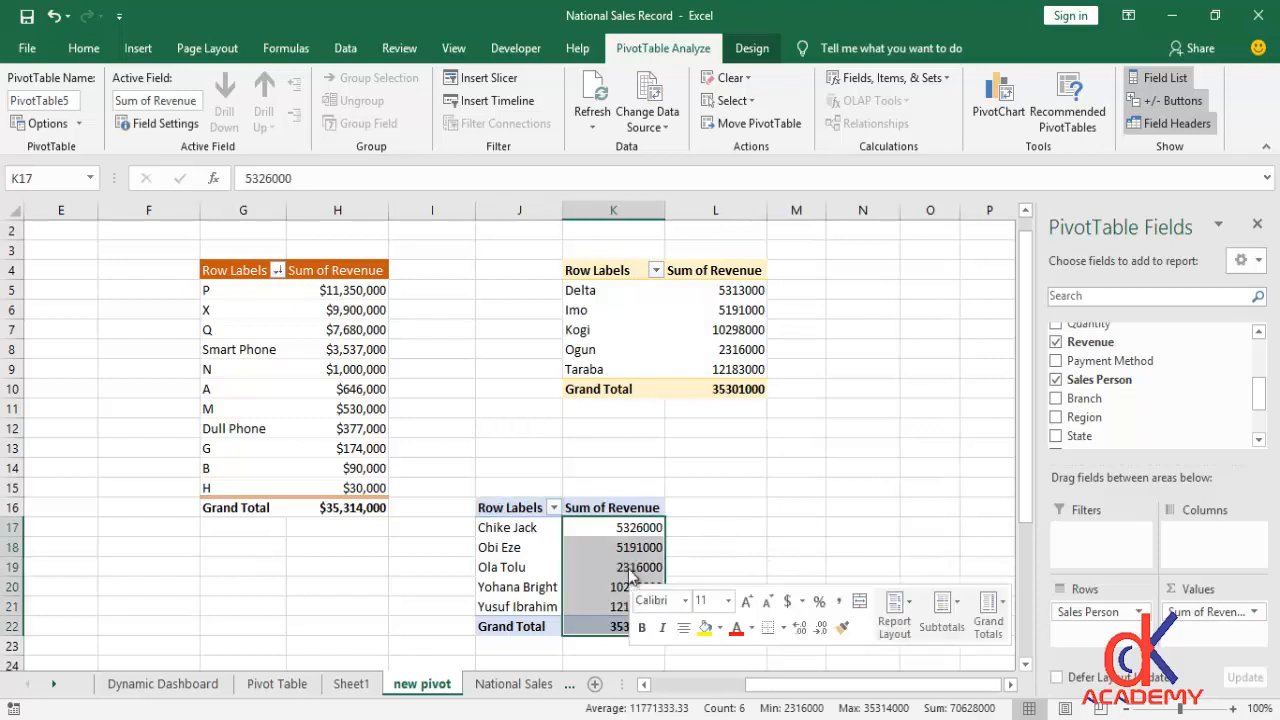
click(724, 316)
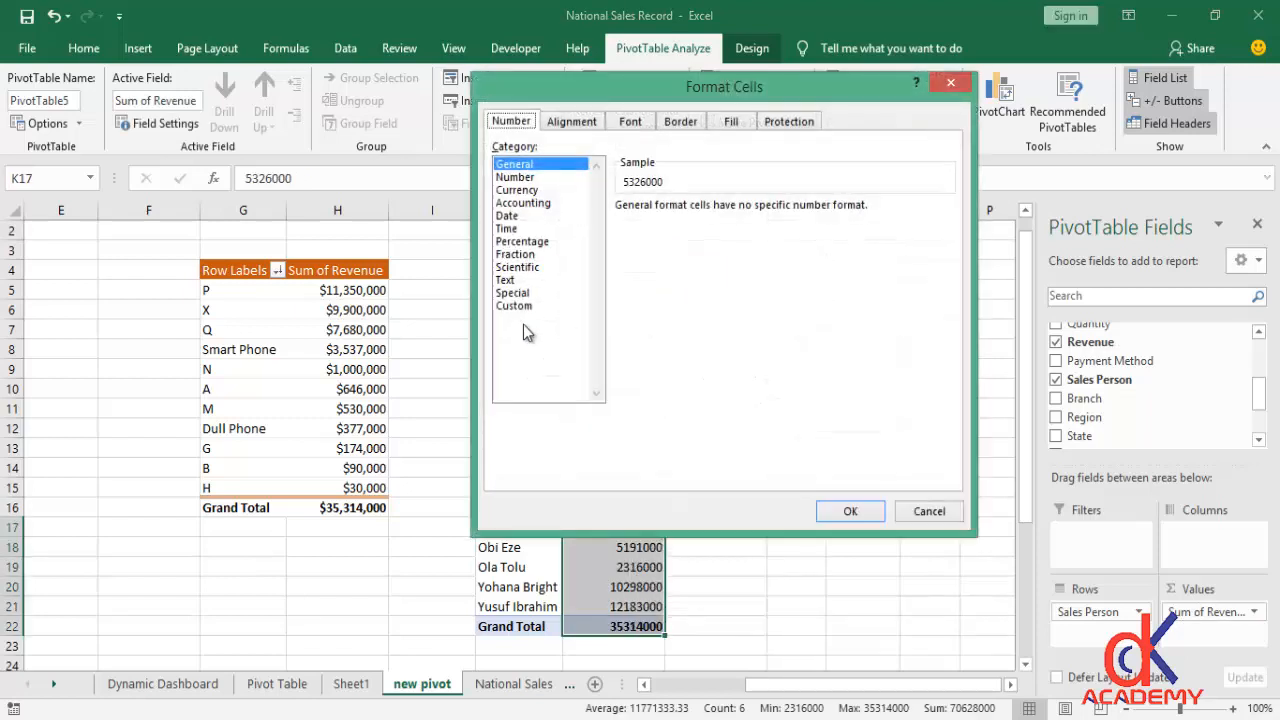
click(522, 190)
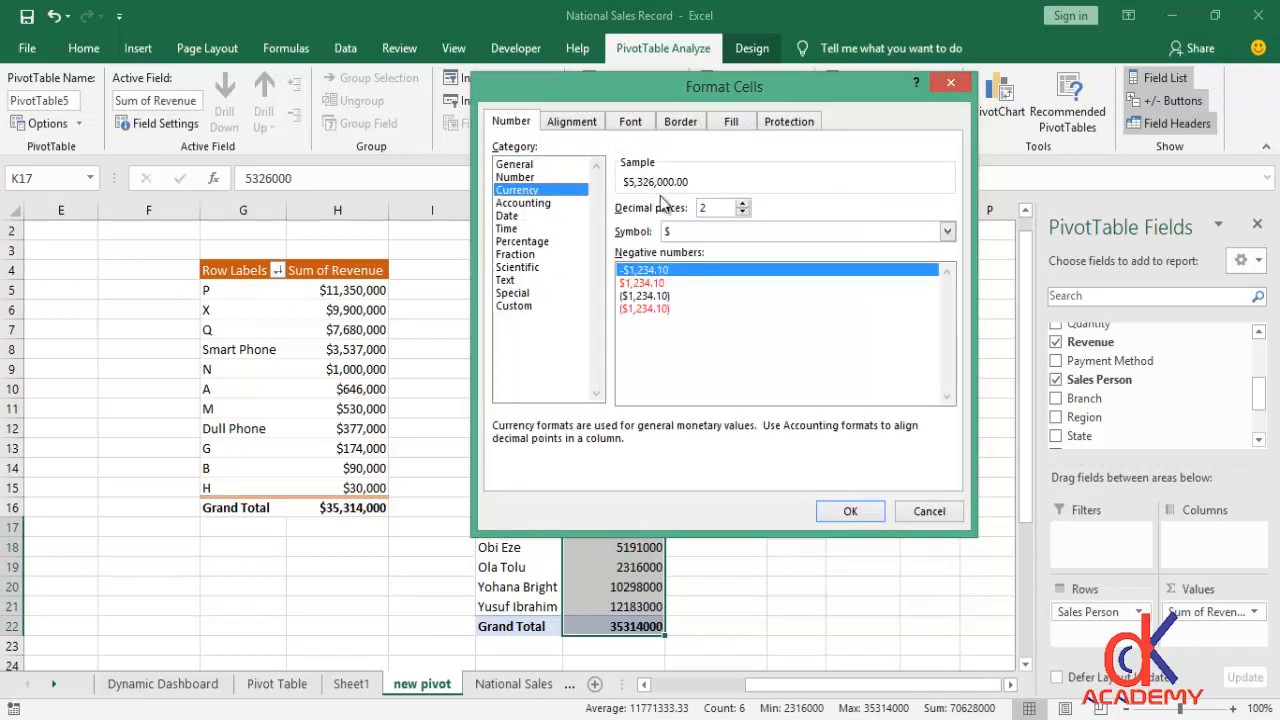
click(741, 212)
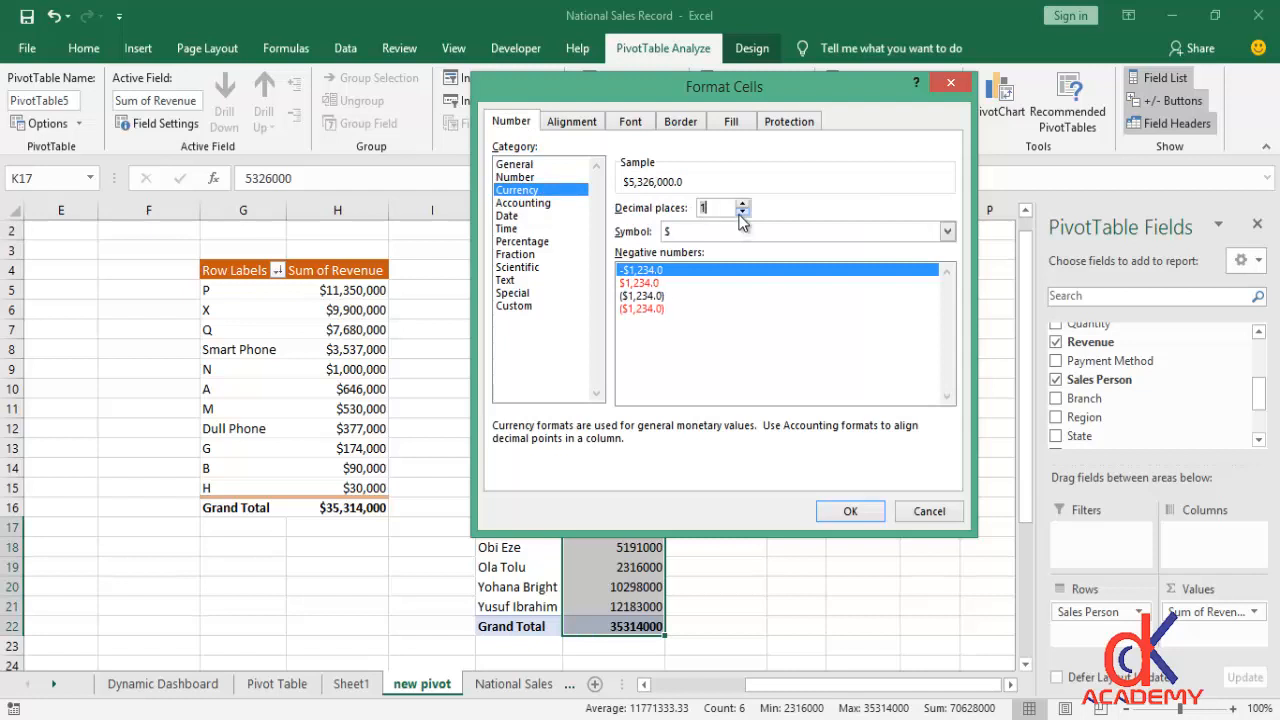
click(741, 212)
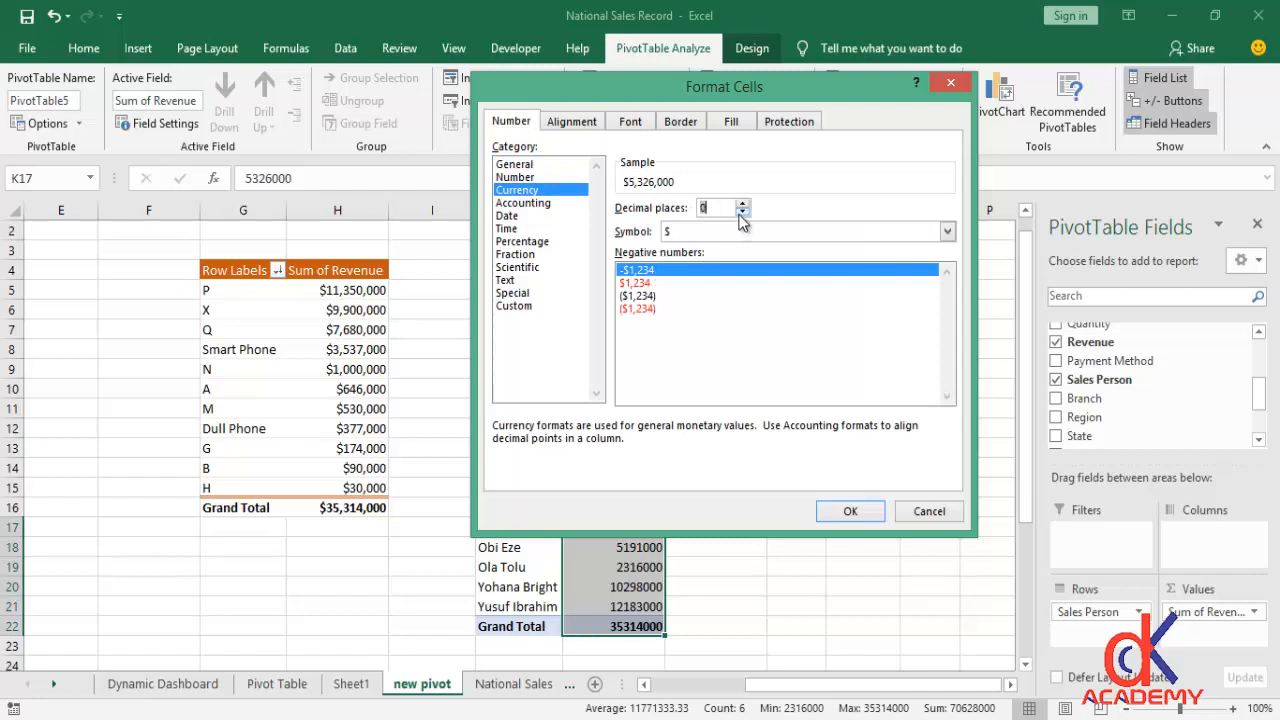
click(848, 511)
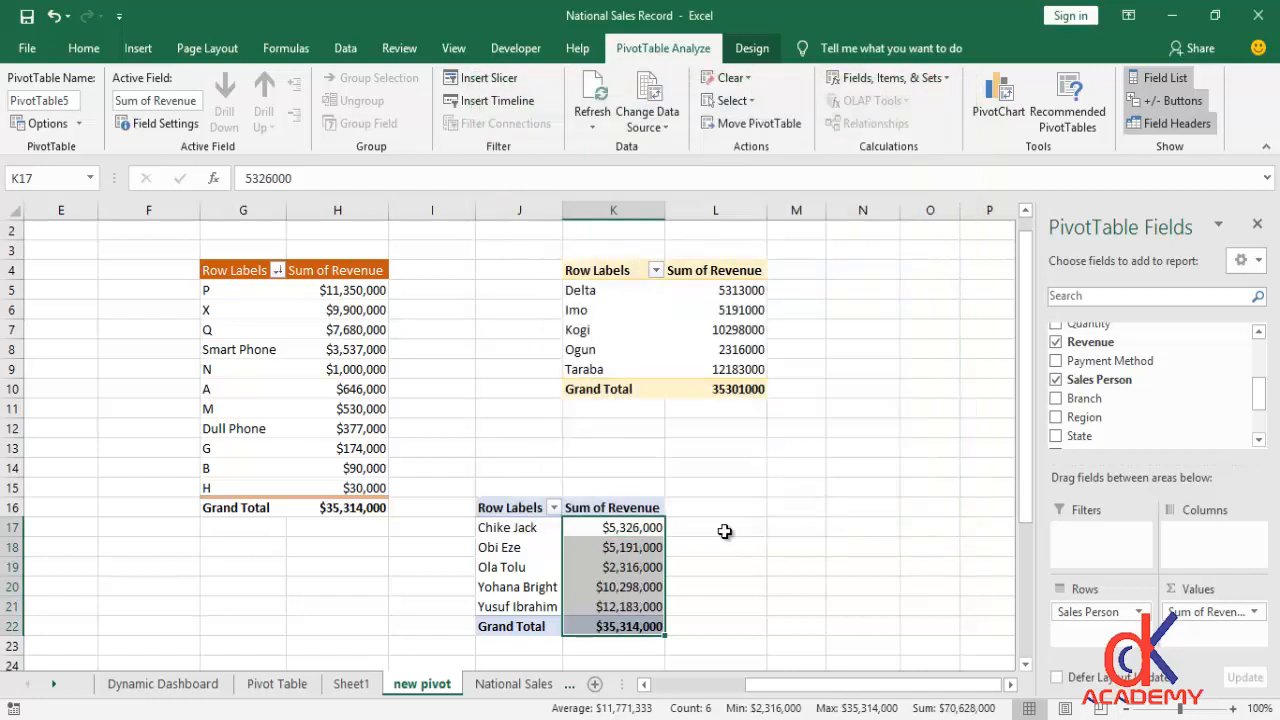
Sort the sales person PivotTable by revenue from largest to smallest.
click(620, 530)
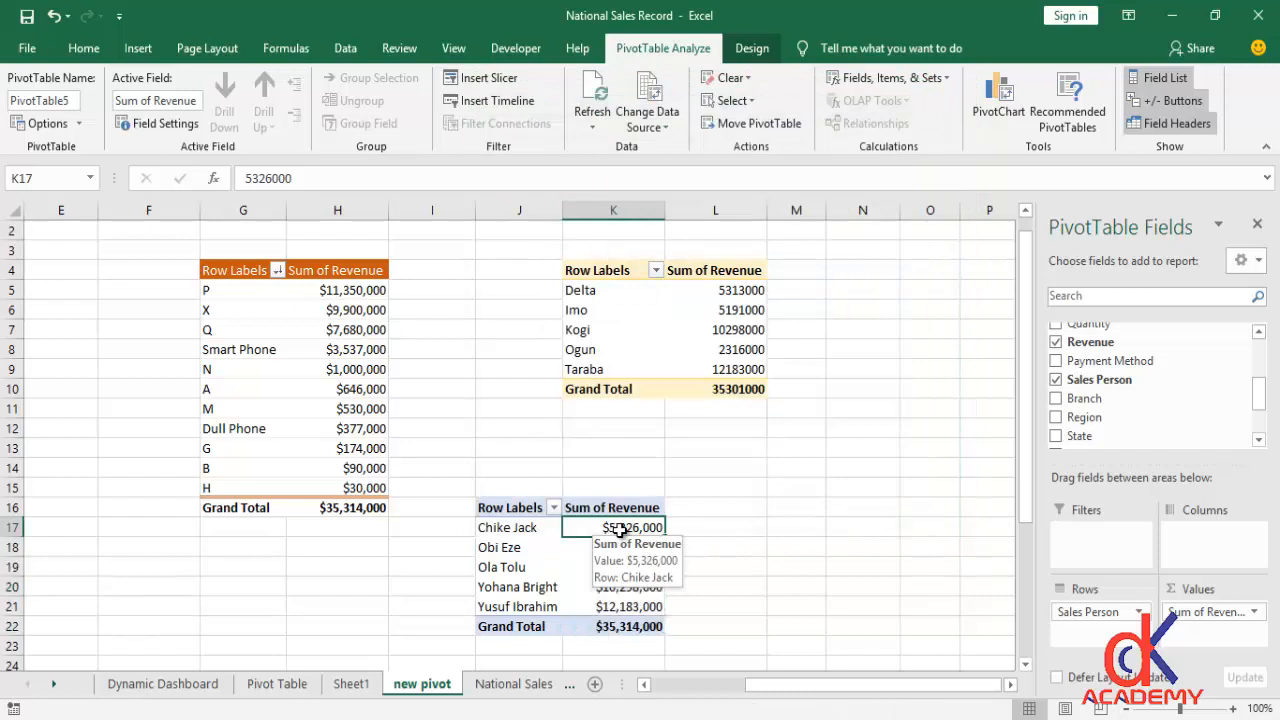
right_click(620, 530)
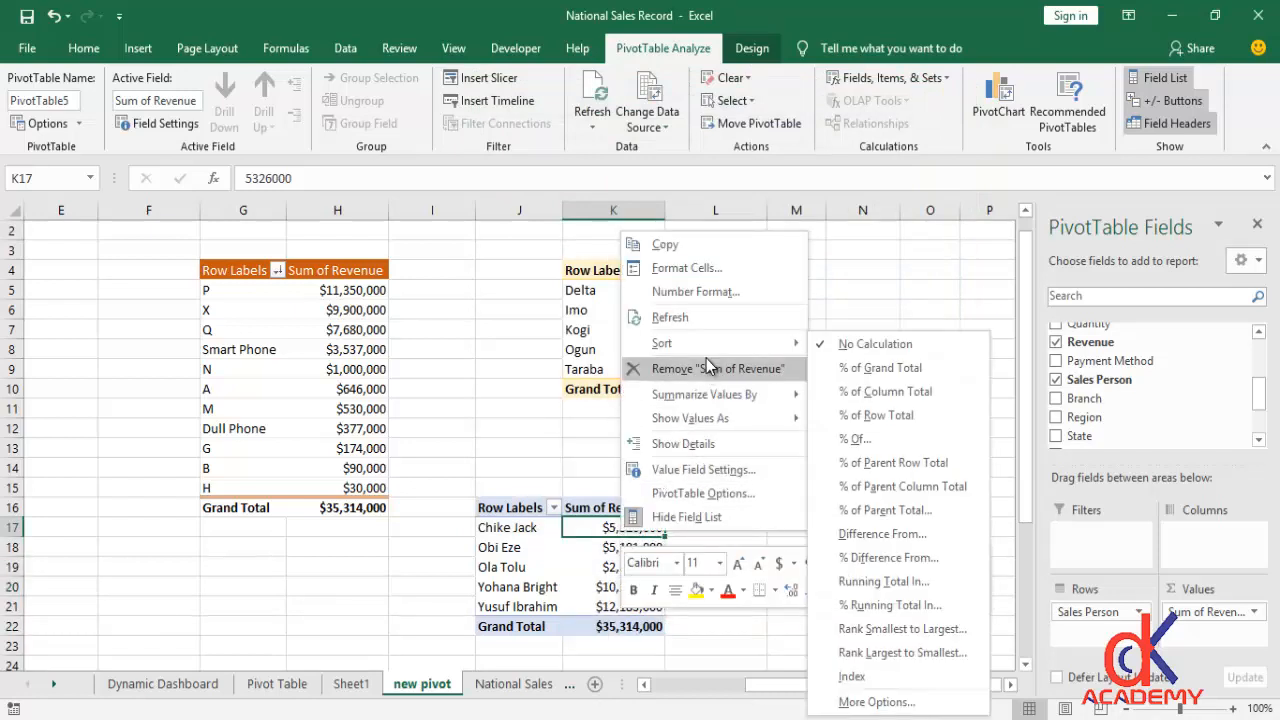
mouse_move(710, 349)
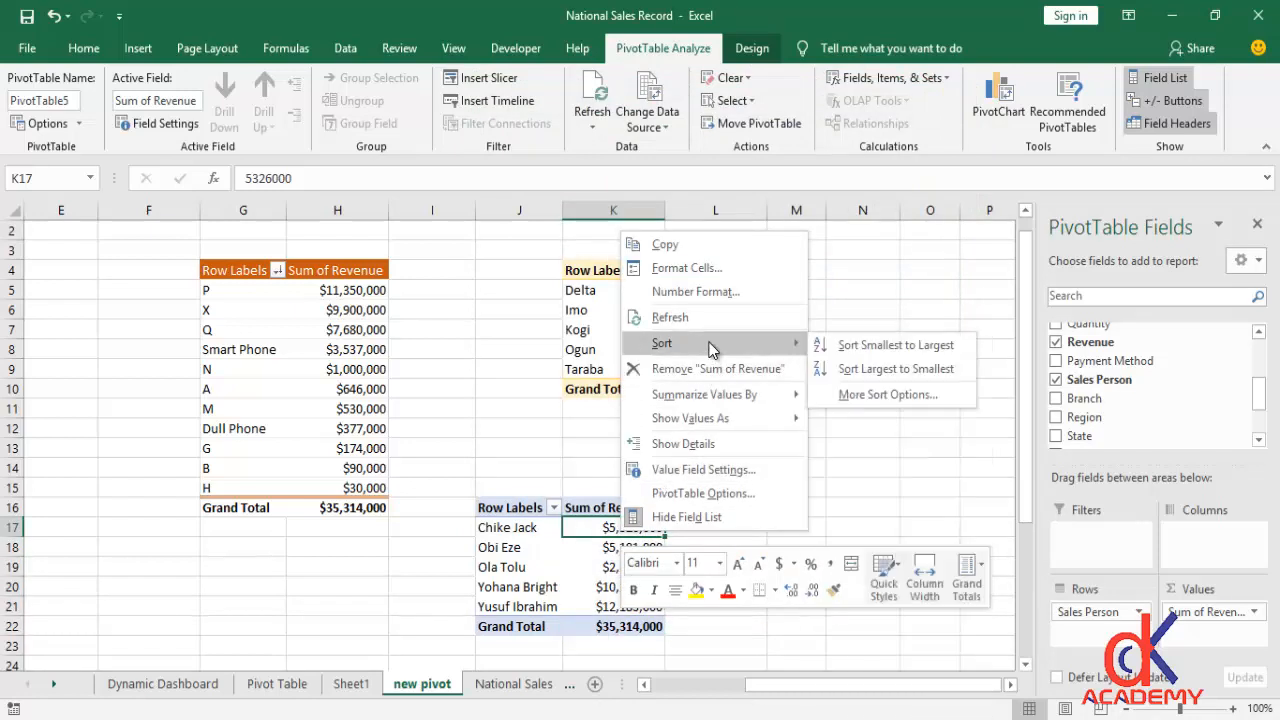
click(848, 370)
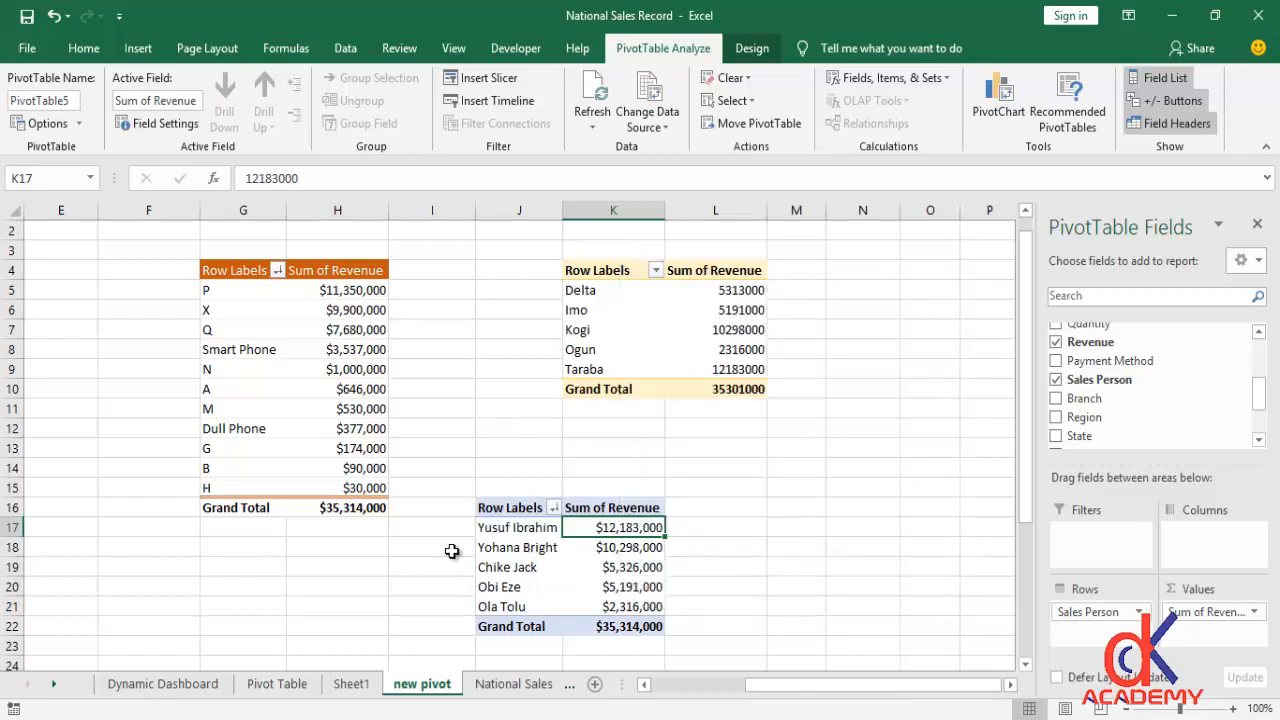
Add a calculated field named Revenue Bonus to the sales person PivotTable with the formula =(5/100)* Revenue.
click(628, 542)
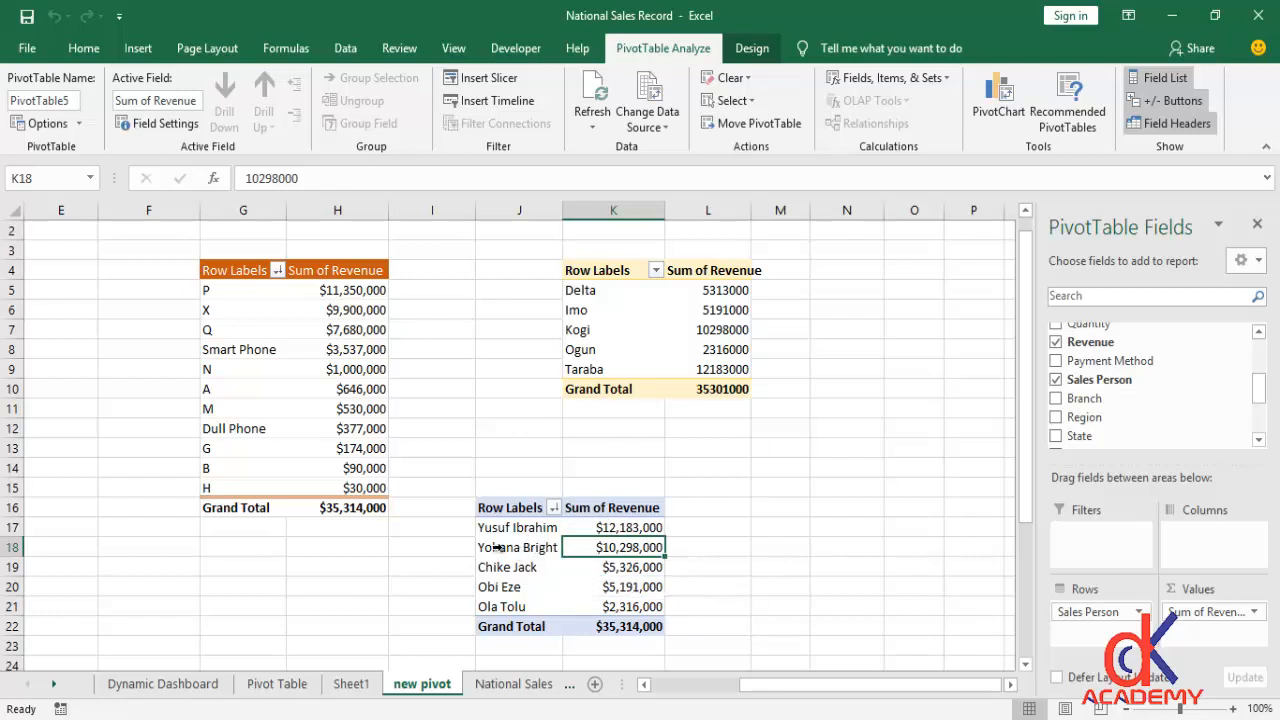
mouse_move(619, 532)
mouse_move(614, 604)
click(945, 81)
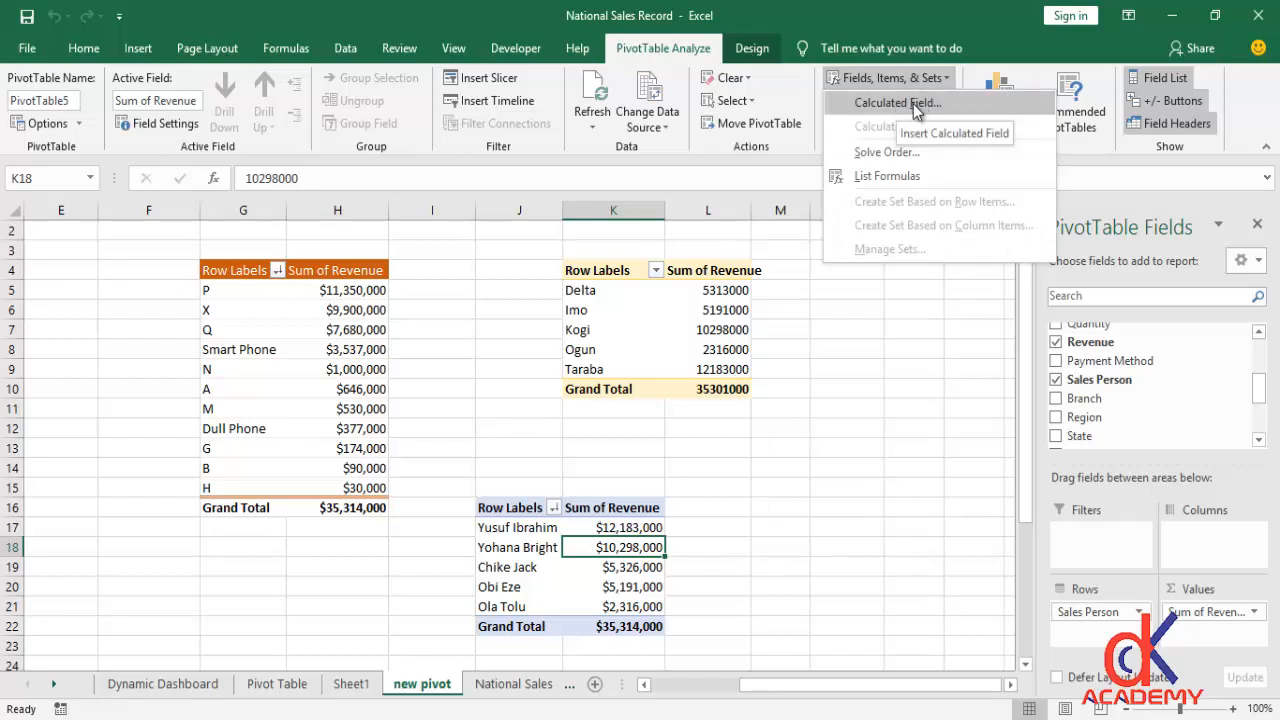
click(913, 104)
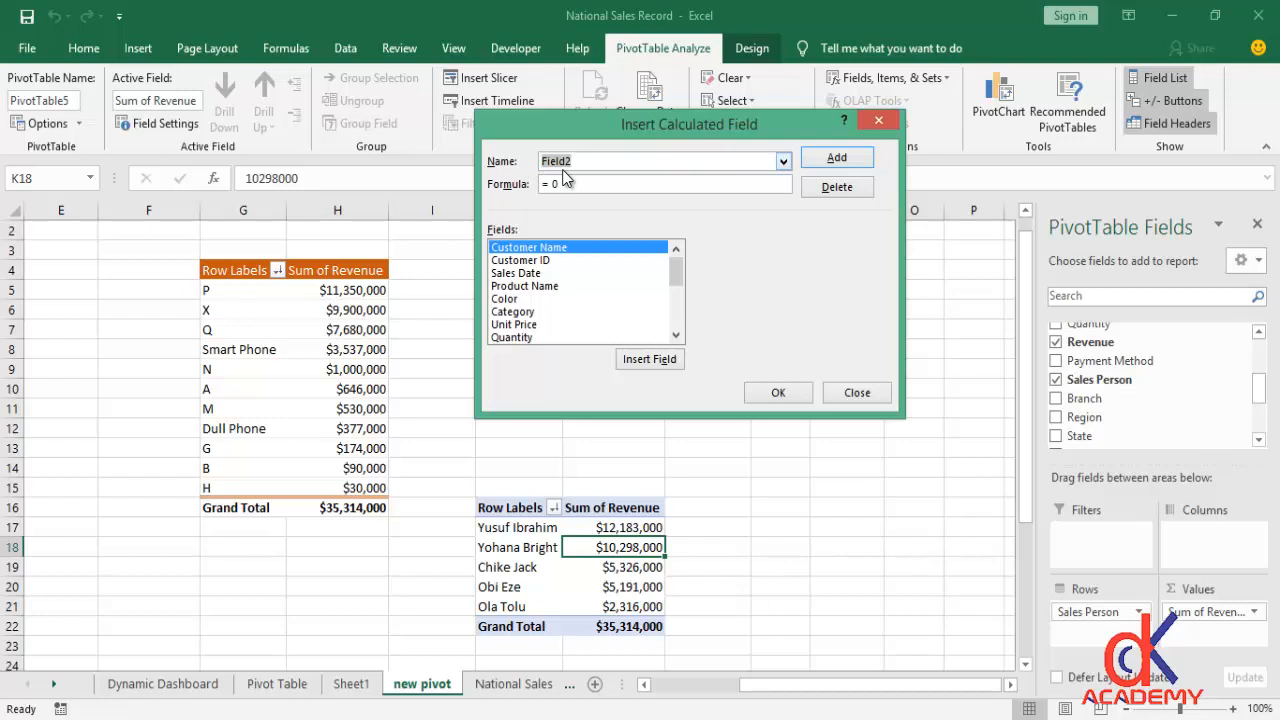
text(Revenue Bonus)
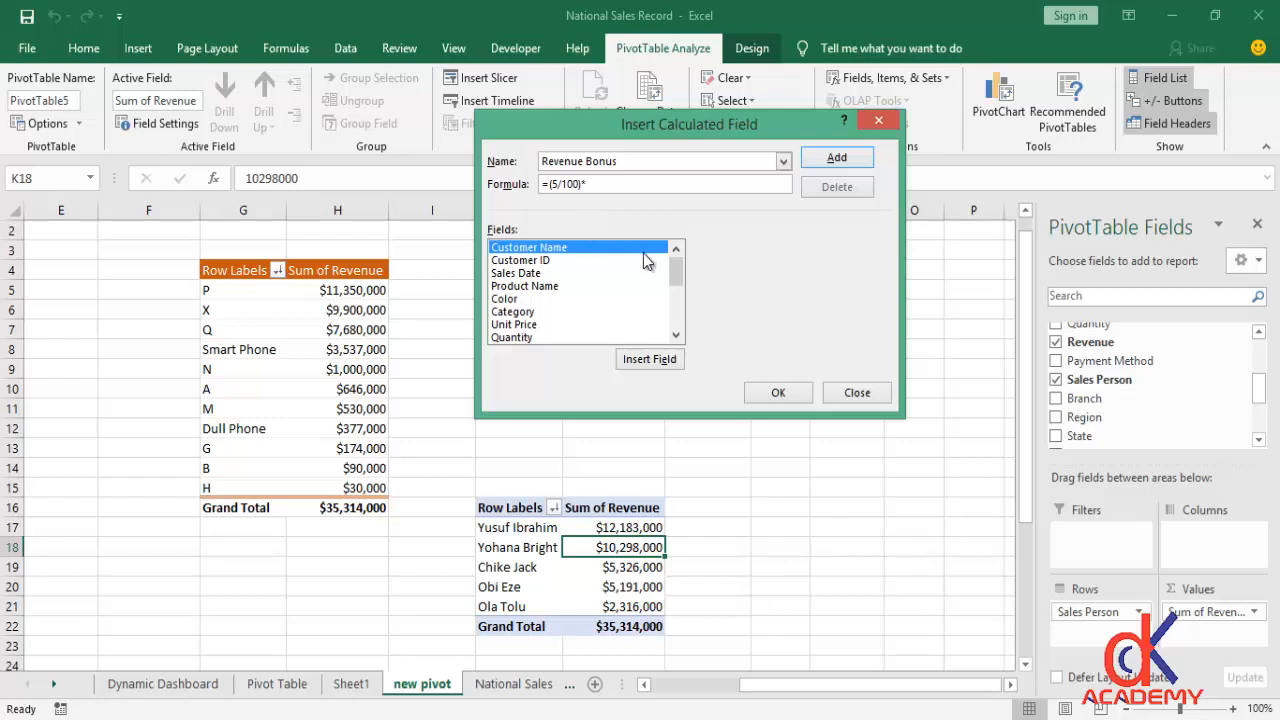
drag(677, 272, 677, 289)
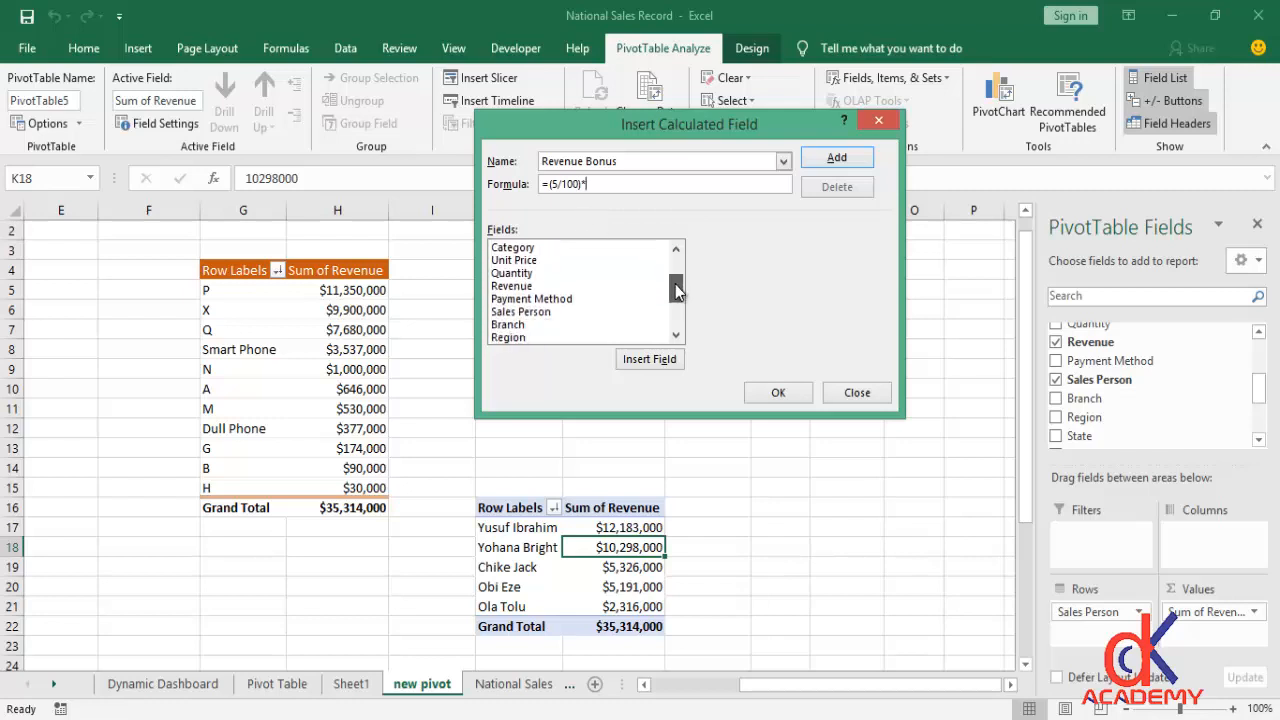
click(533, 288)
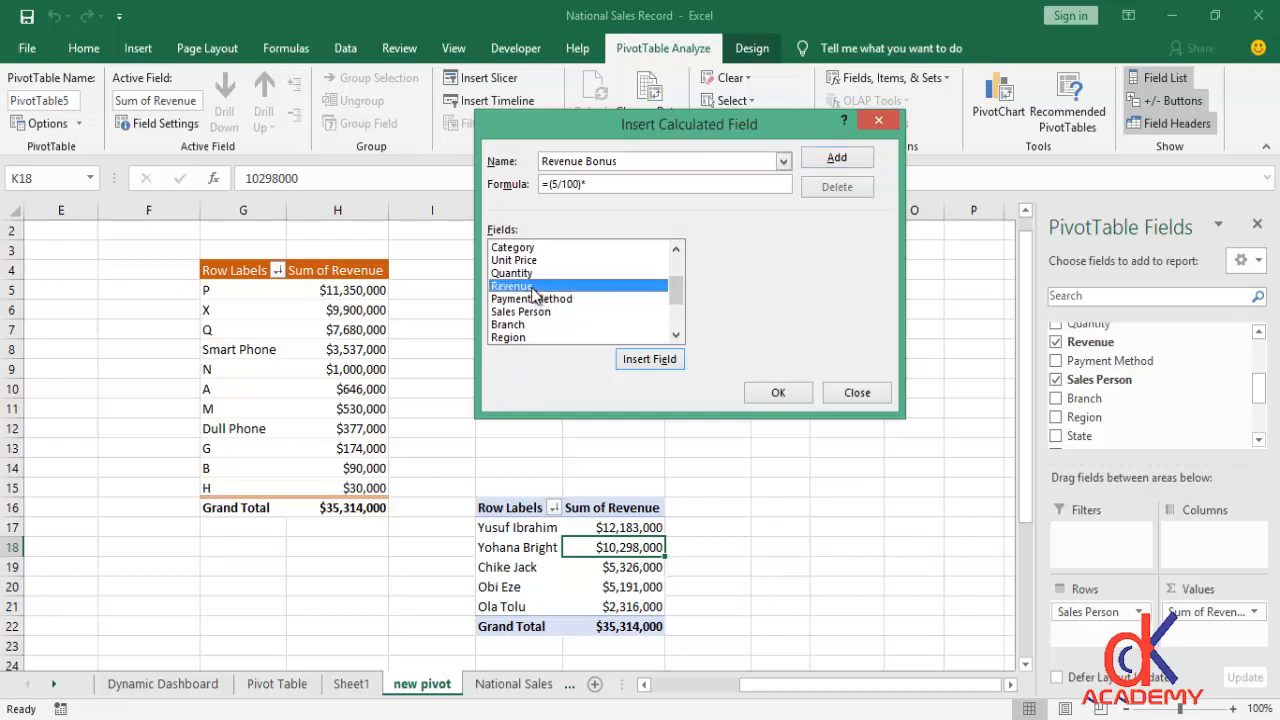
click(642, 359)
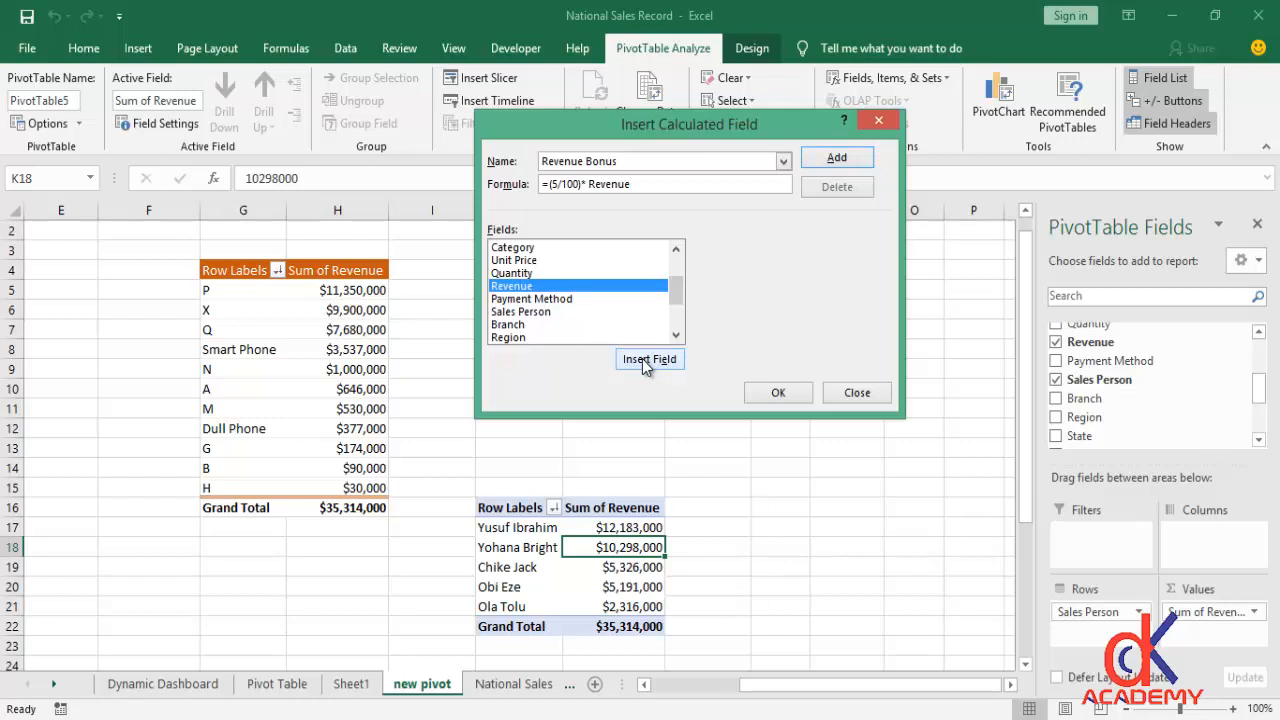
click(778, 394)
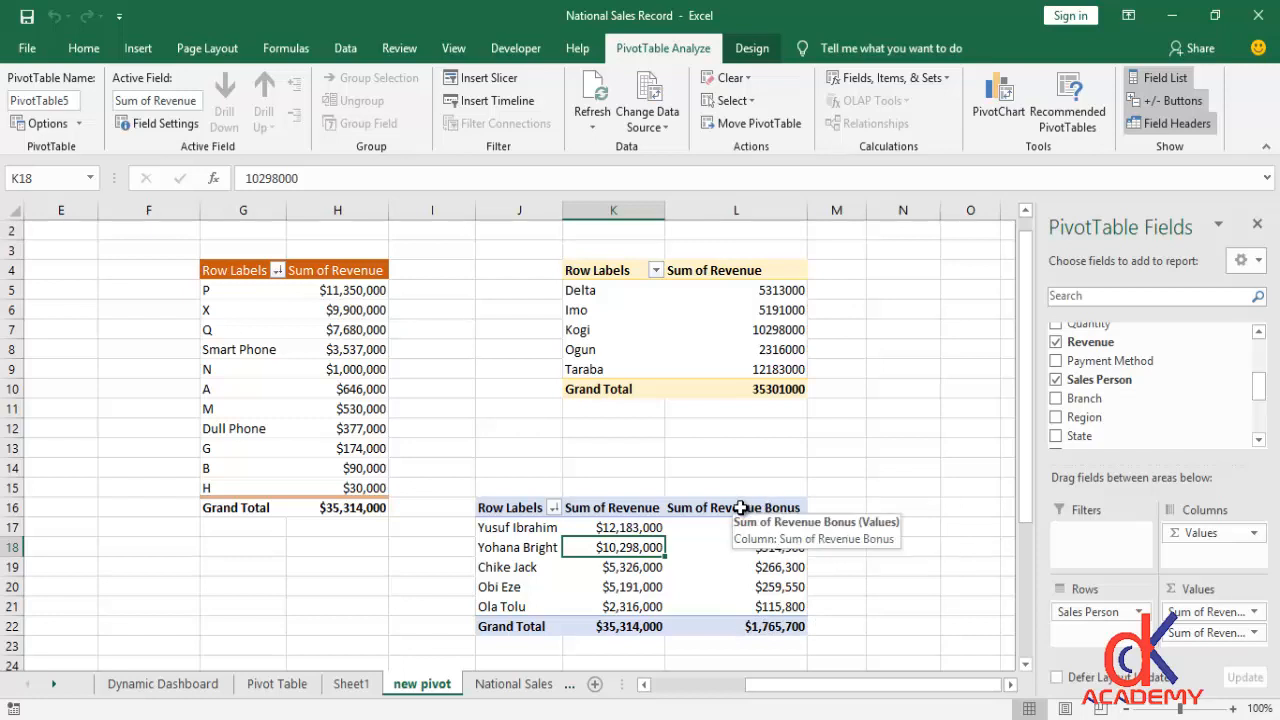
drag(1026, 490, 1008, 425)
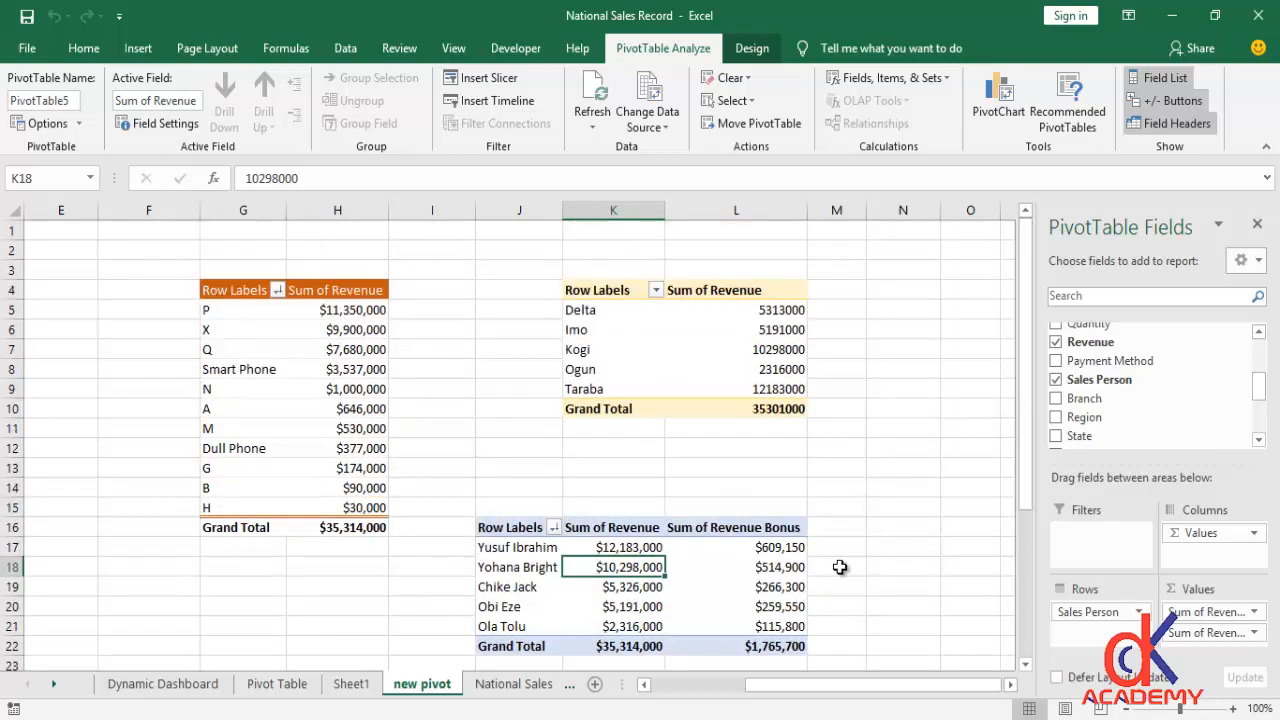
drag(808, 688, 656, 694)
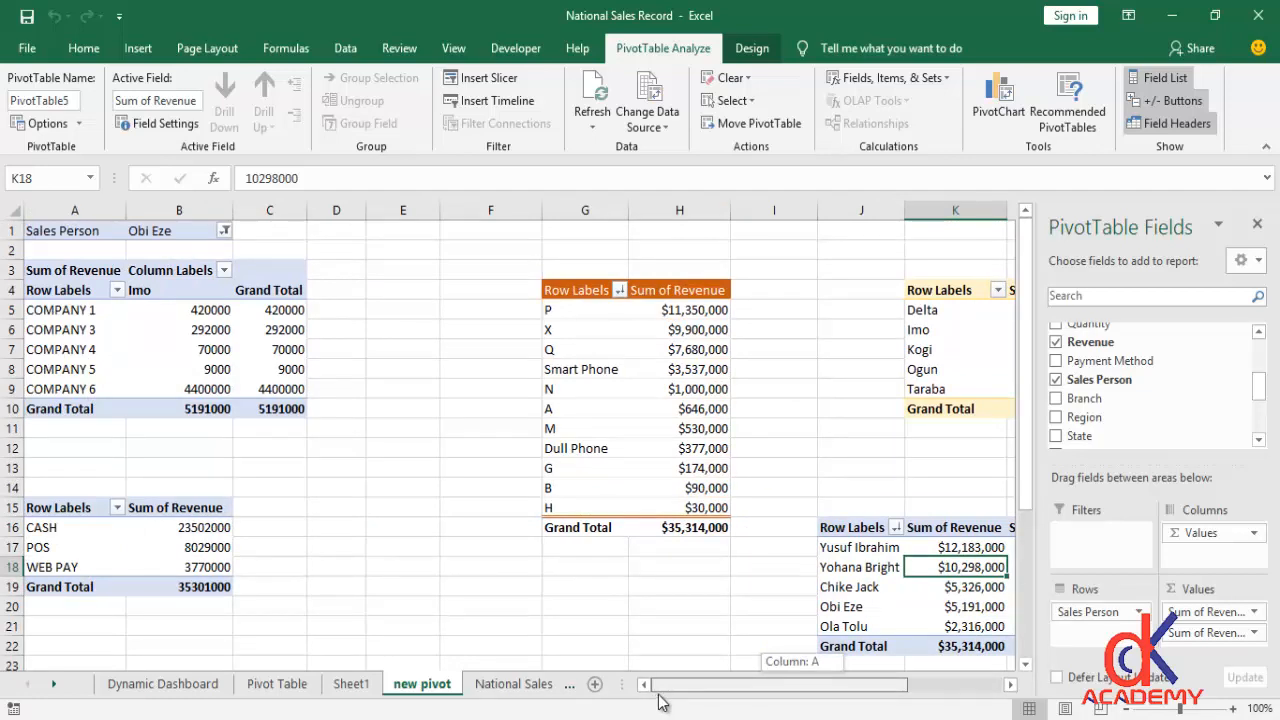
drag(658, 695, 658, 695)
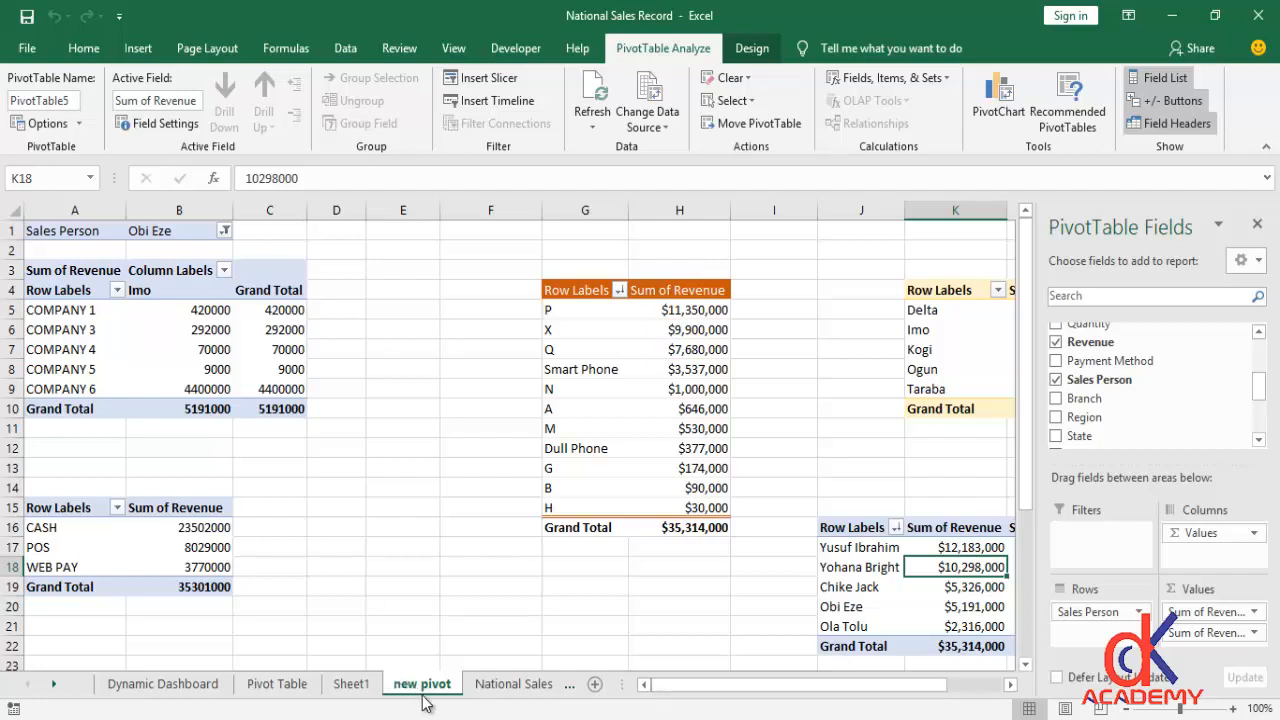
drag(713, 691, 807, 695)
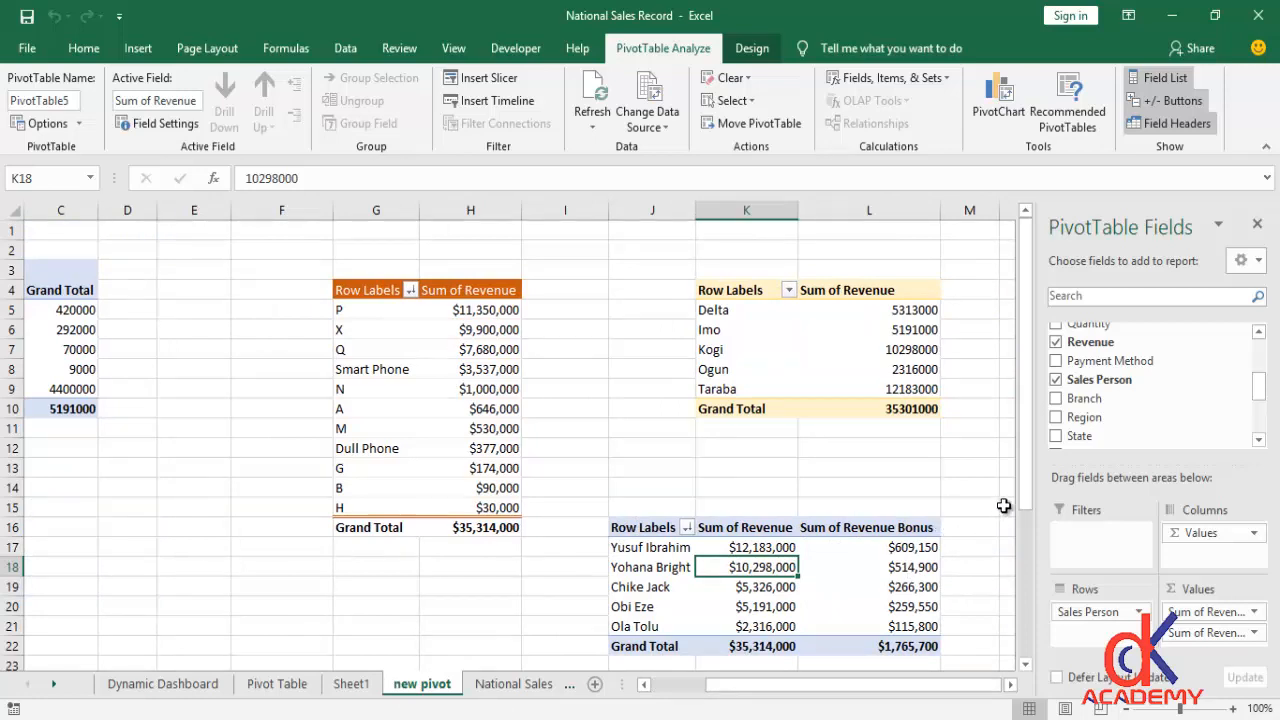
mouse_move(1025, 497)
mouse_down()
mouse_move(1024, 512)
mouse_move(1024, 489)
mouse_up()
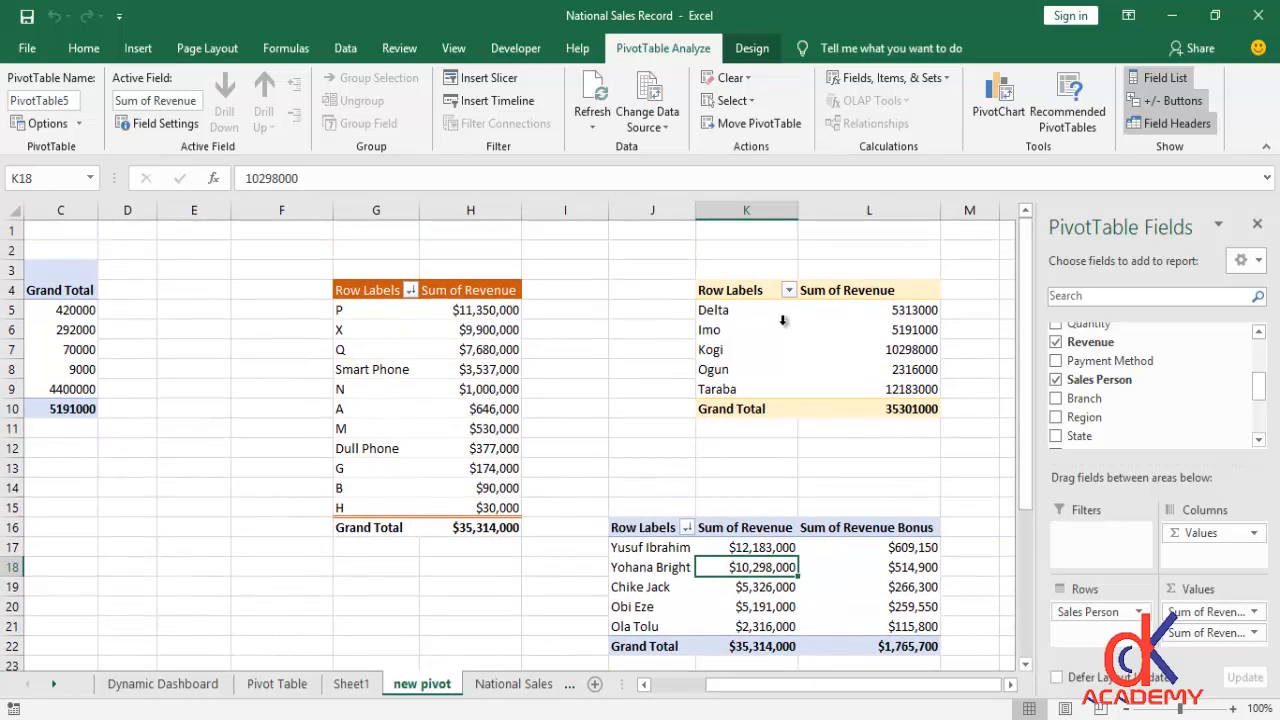
Insert a bar PivotChart from the product revenue PivotTable and place it over that table on the new pivot sheet.
click(478, 346)
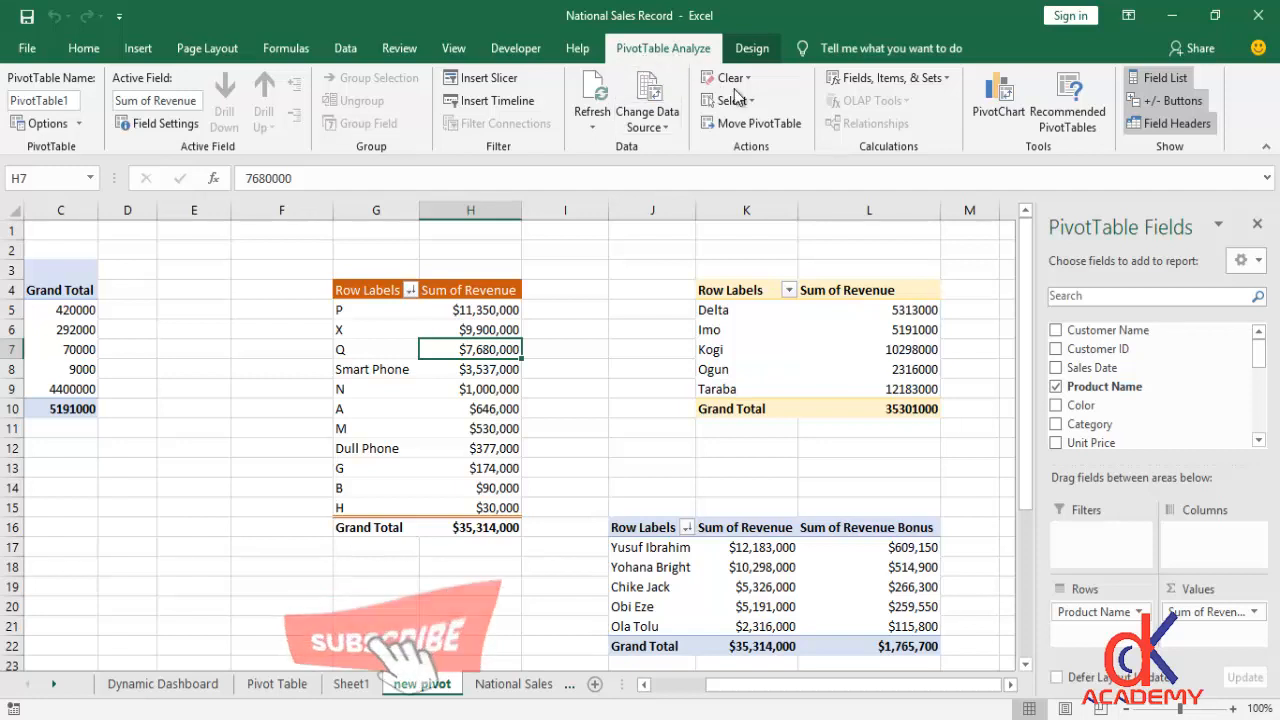
click(1001, 100)
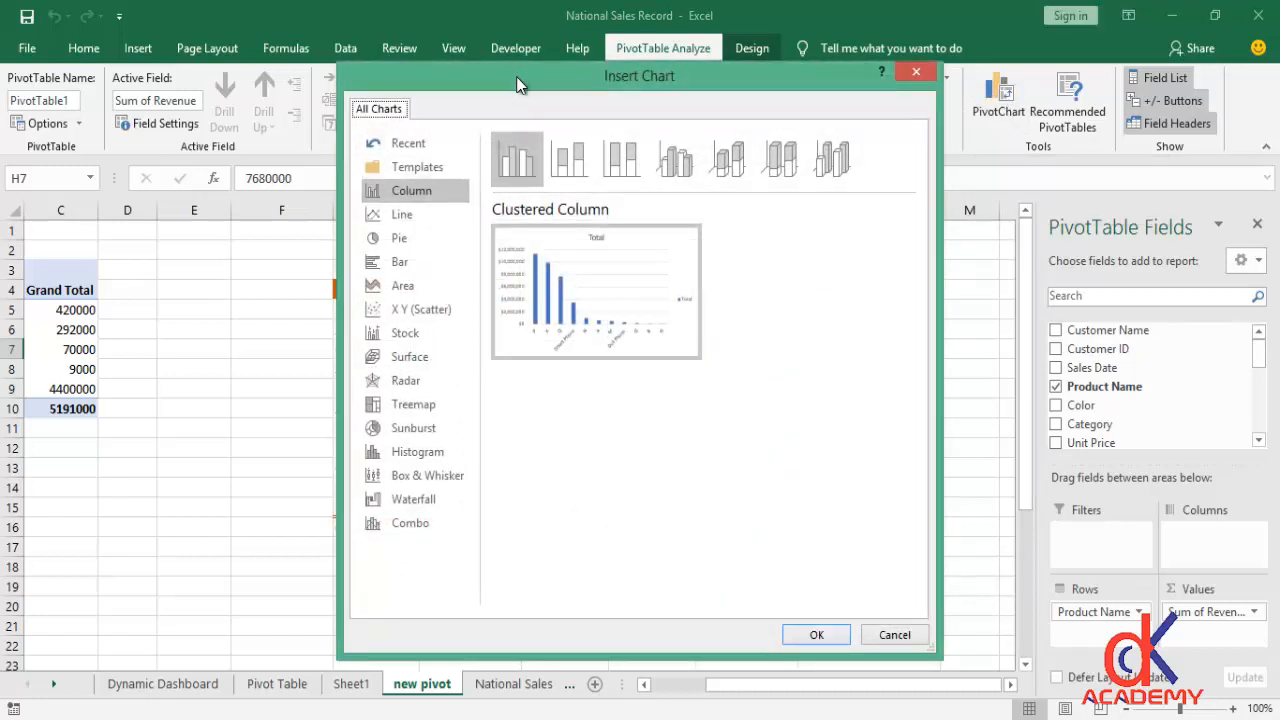
drag(516, 76, 542, 99)
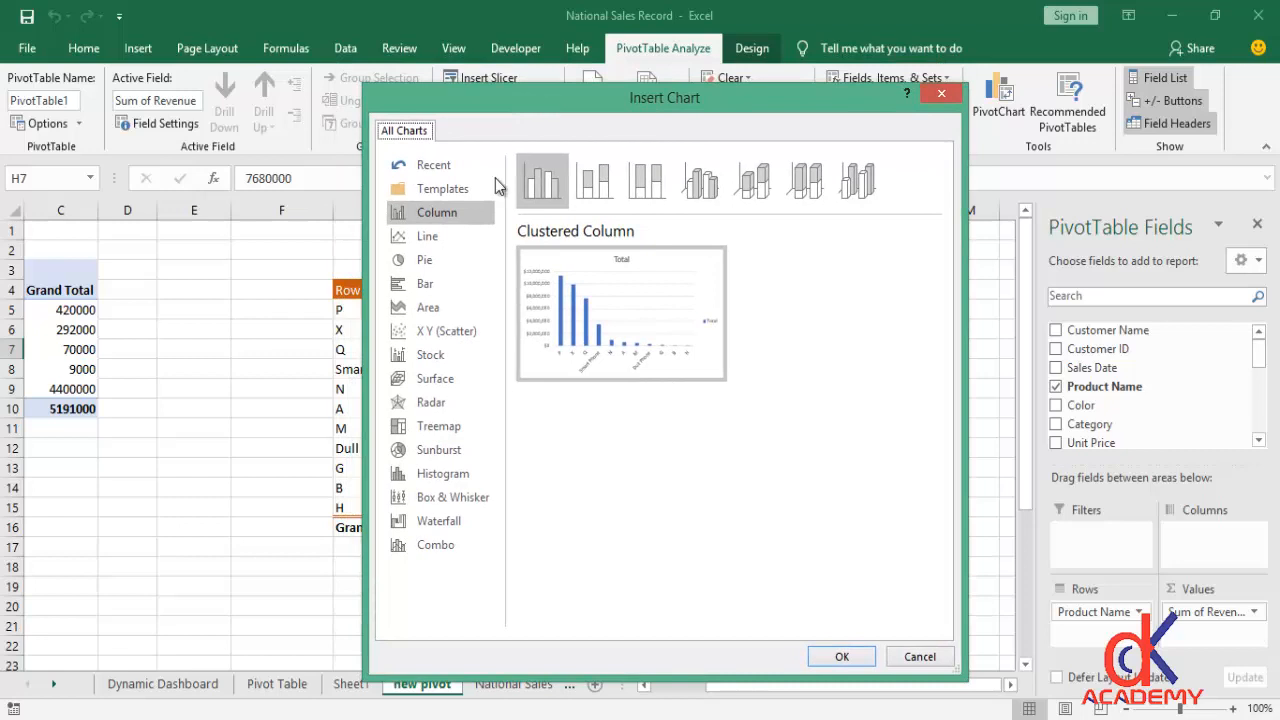
click(408, 286)
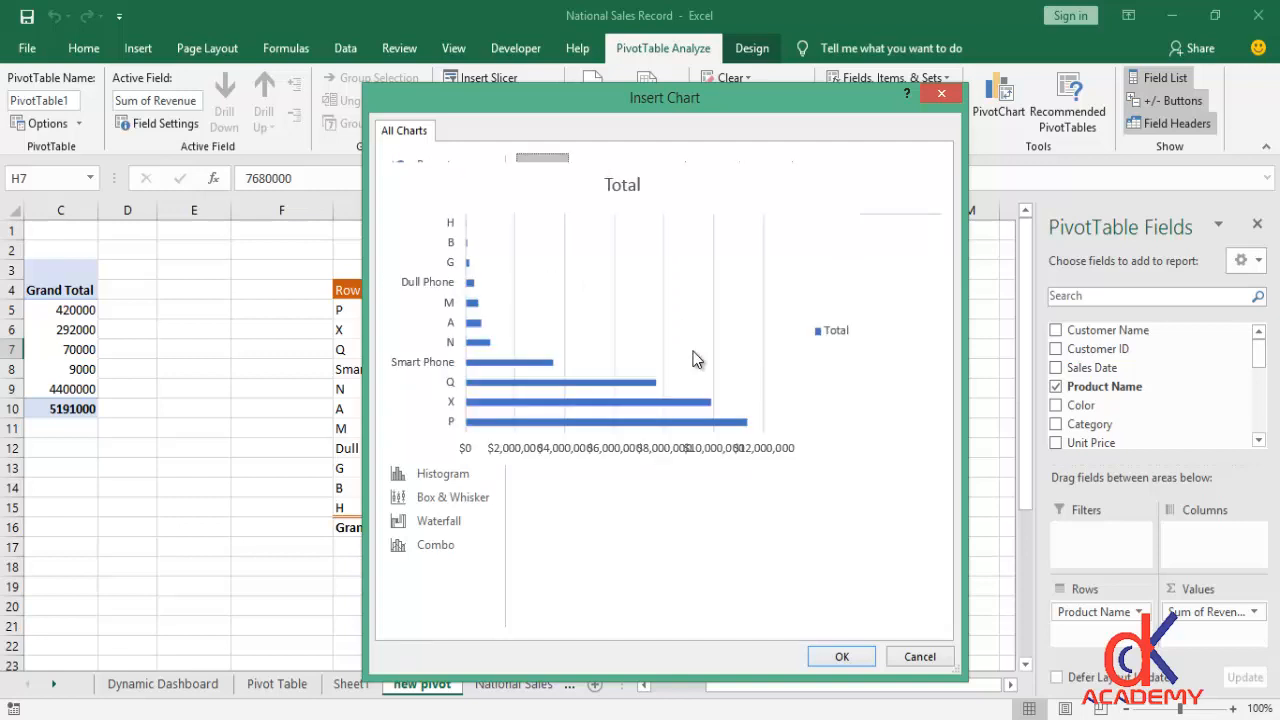
click(841, 657)
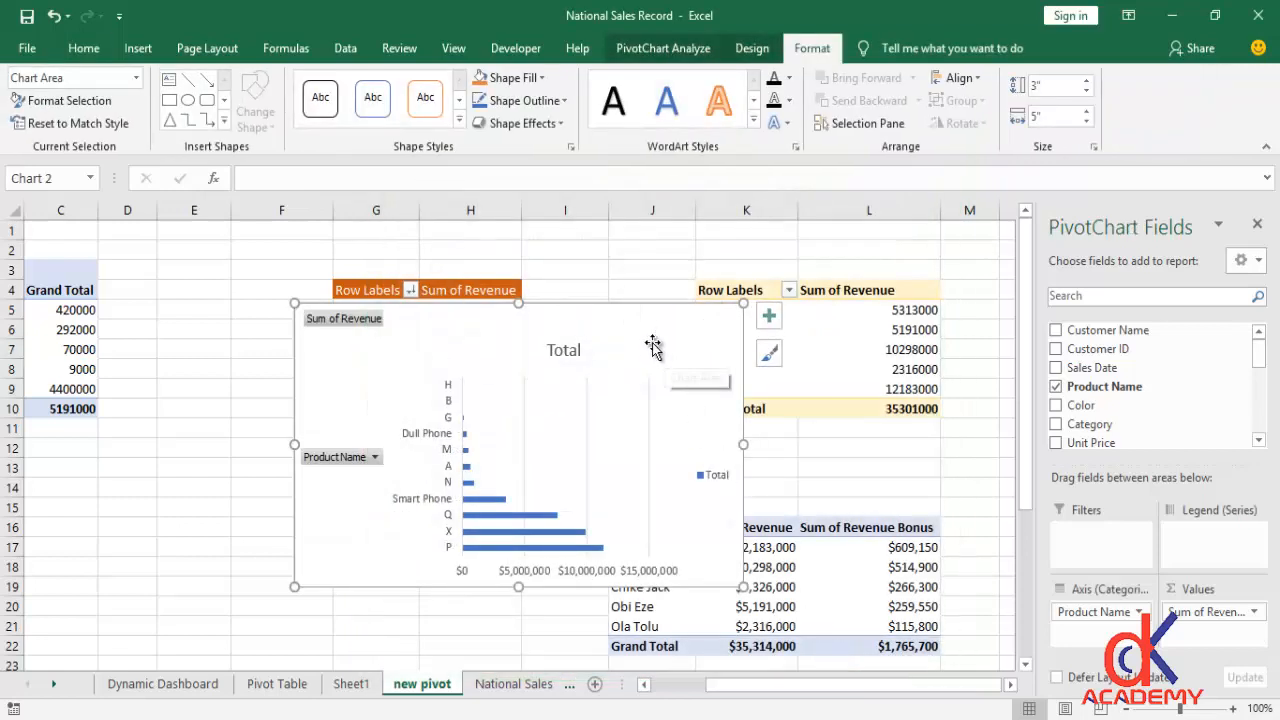
drag(663, 335, 867, 285)
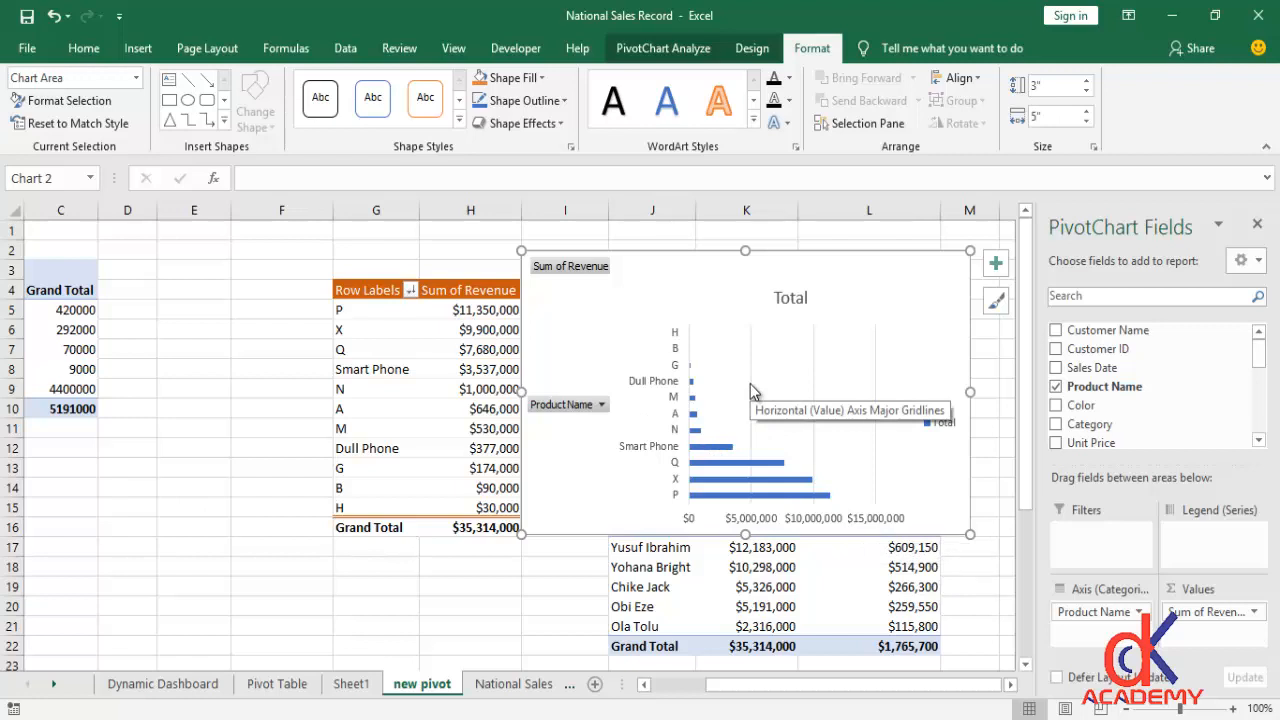
drag(680, 277, 377, 342)
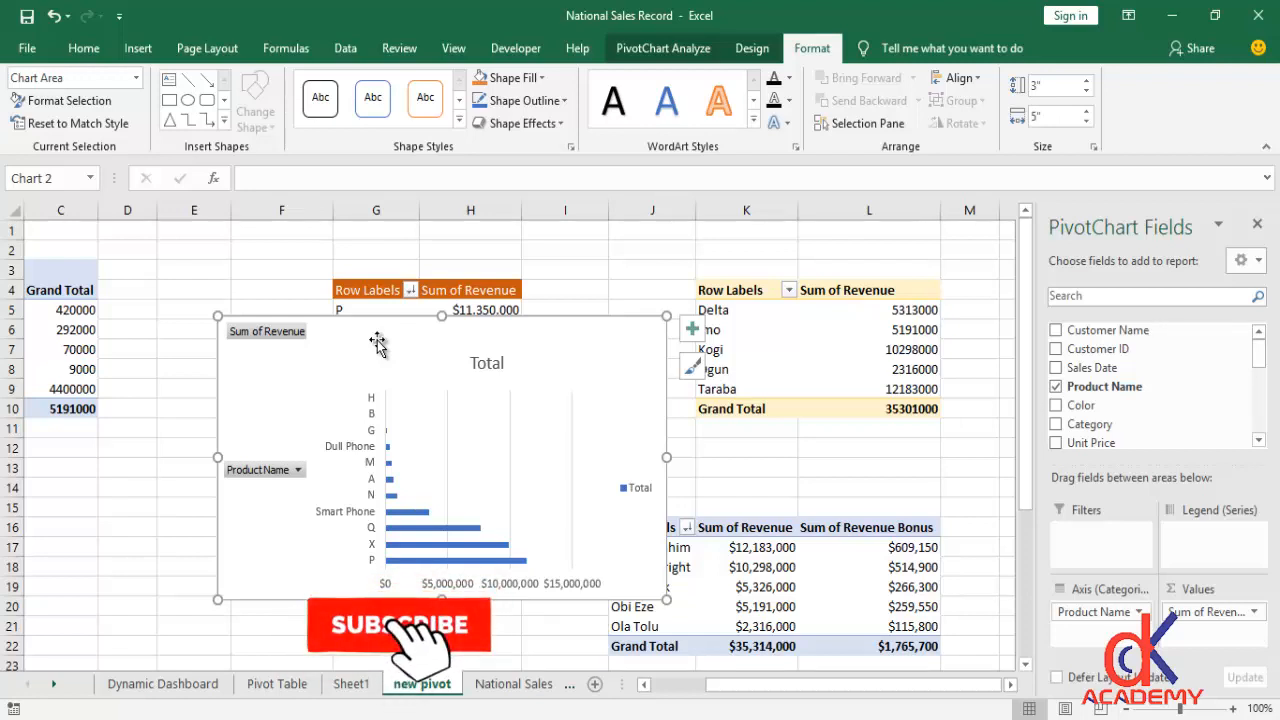
Move the Dynamic Dashboard's Sales Person and State slicers up to row 1, filter to the third listed sales person, and return to the new pivot sheet.
click(163, 684)
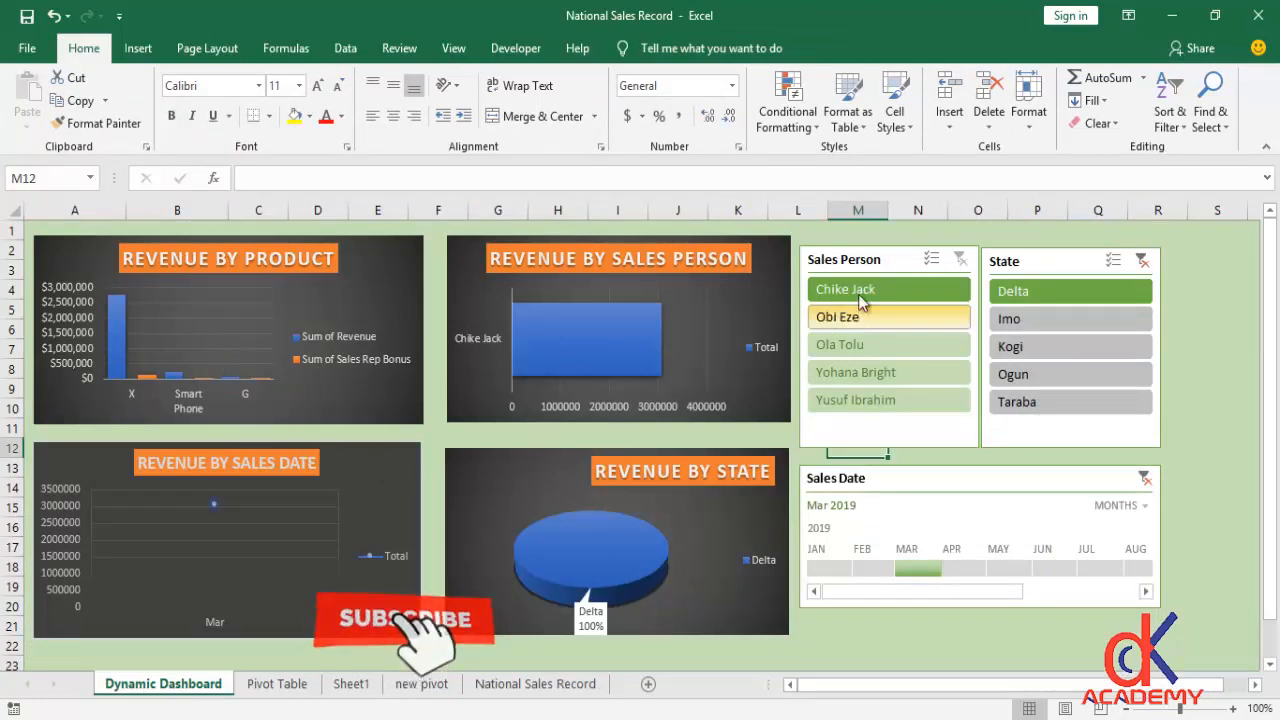
drag(846, 270, 842, 406)
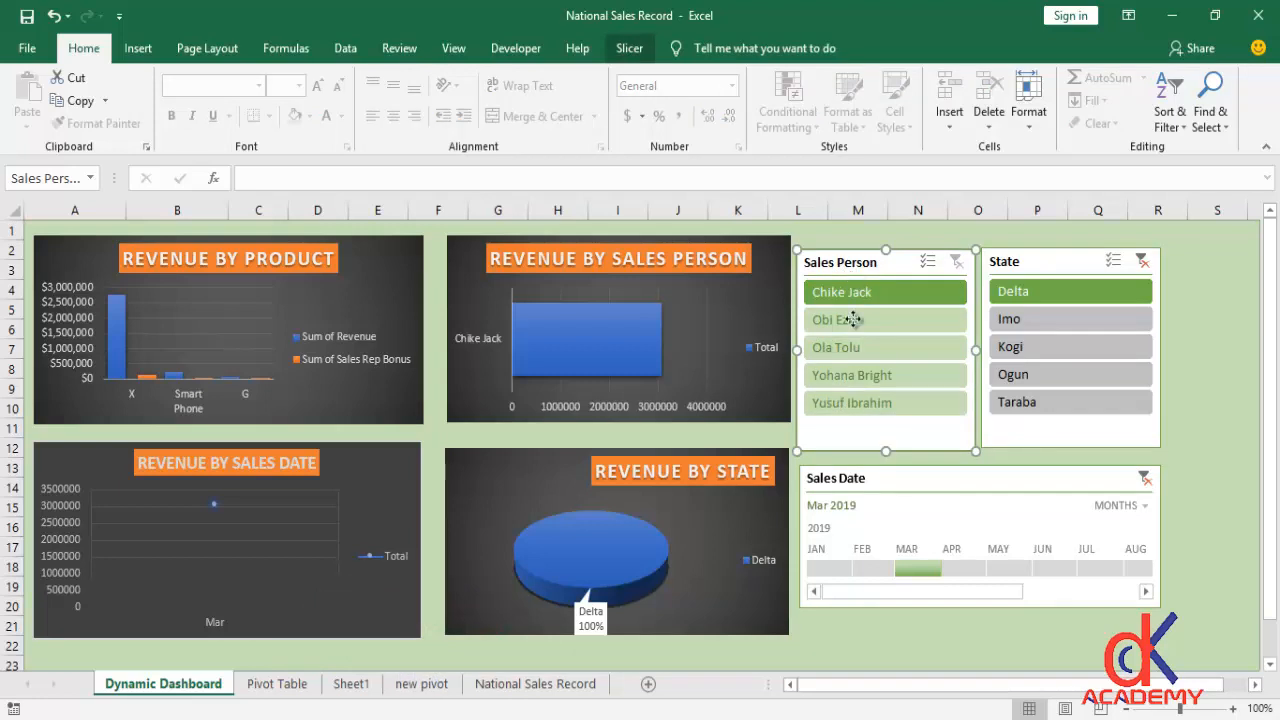
mouse_move(851, 319)
mouse_down()
mouse_move(857, 420)
mouse_move(856, 301)
mouse_up()
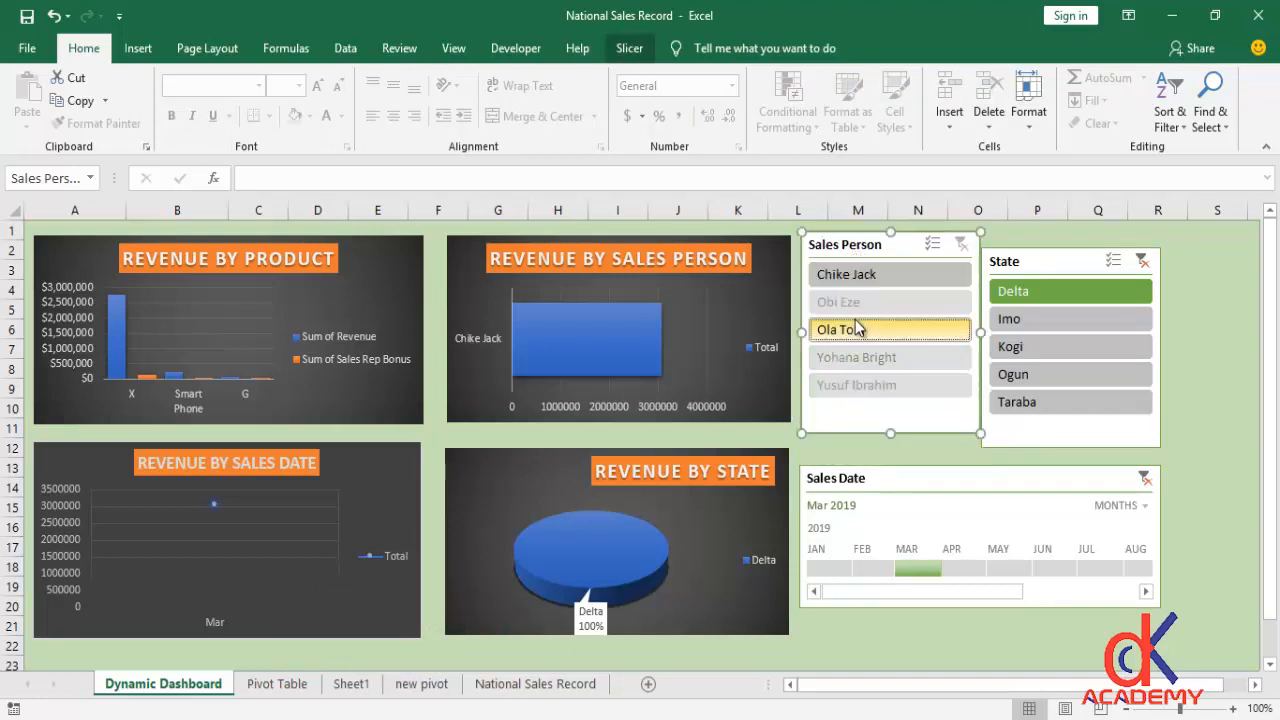
click(856, 325)
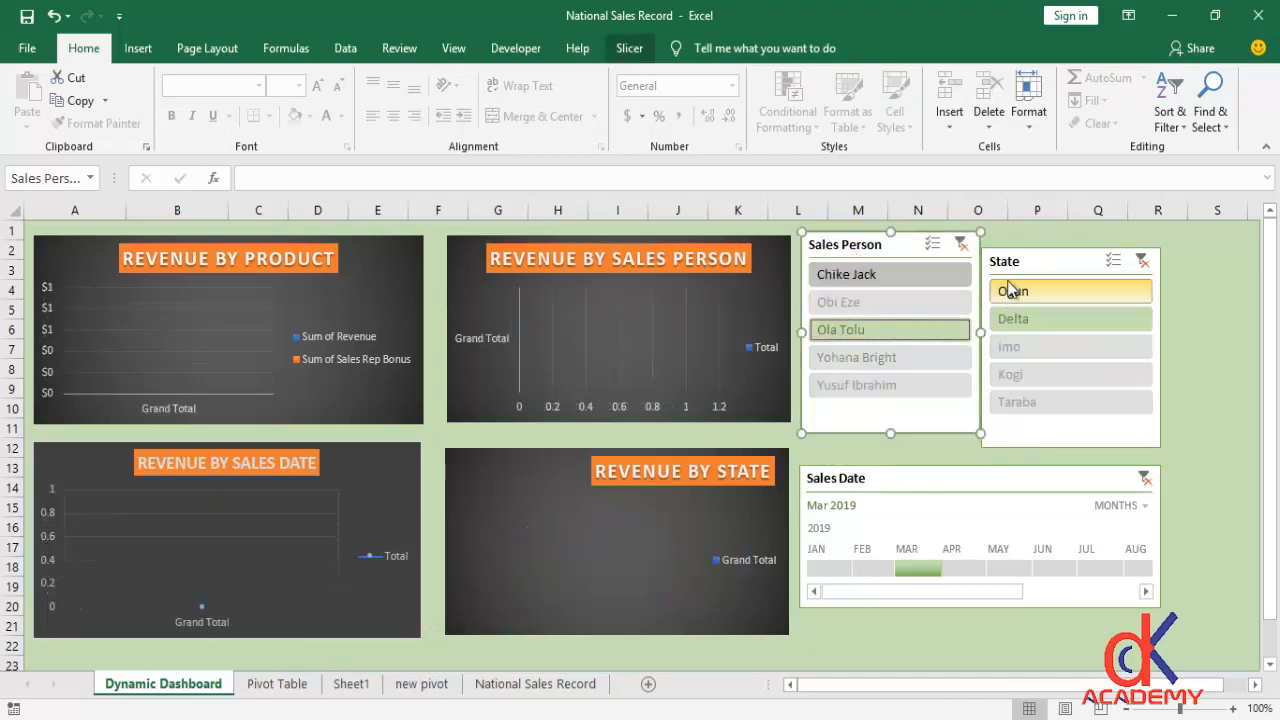
drag(1011, 290, 1015, 264)
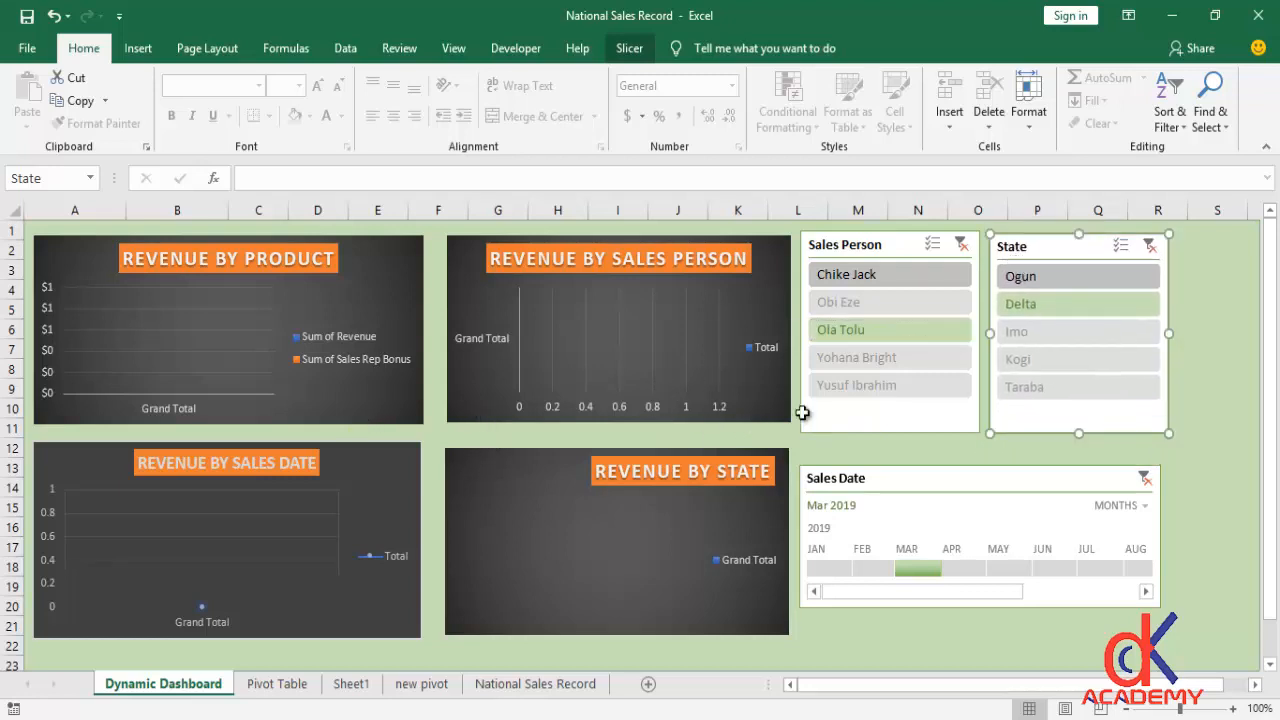
click(424, 684)
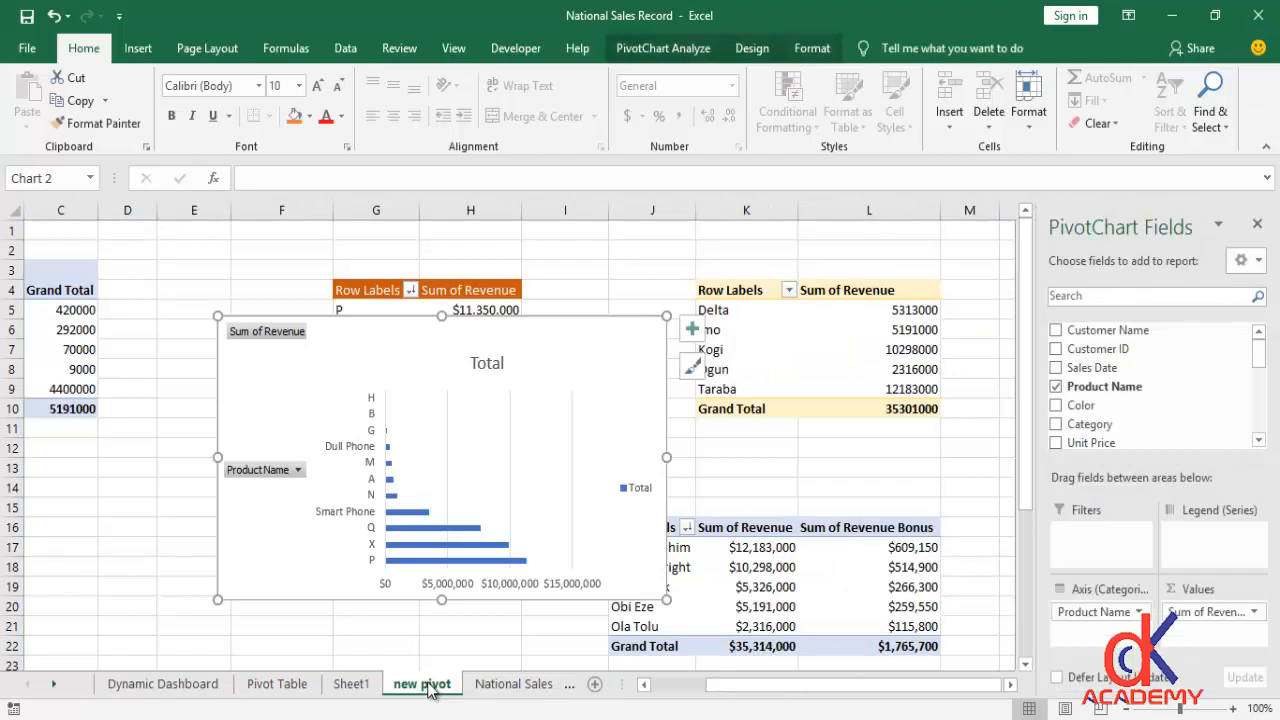